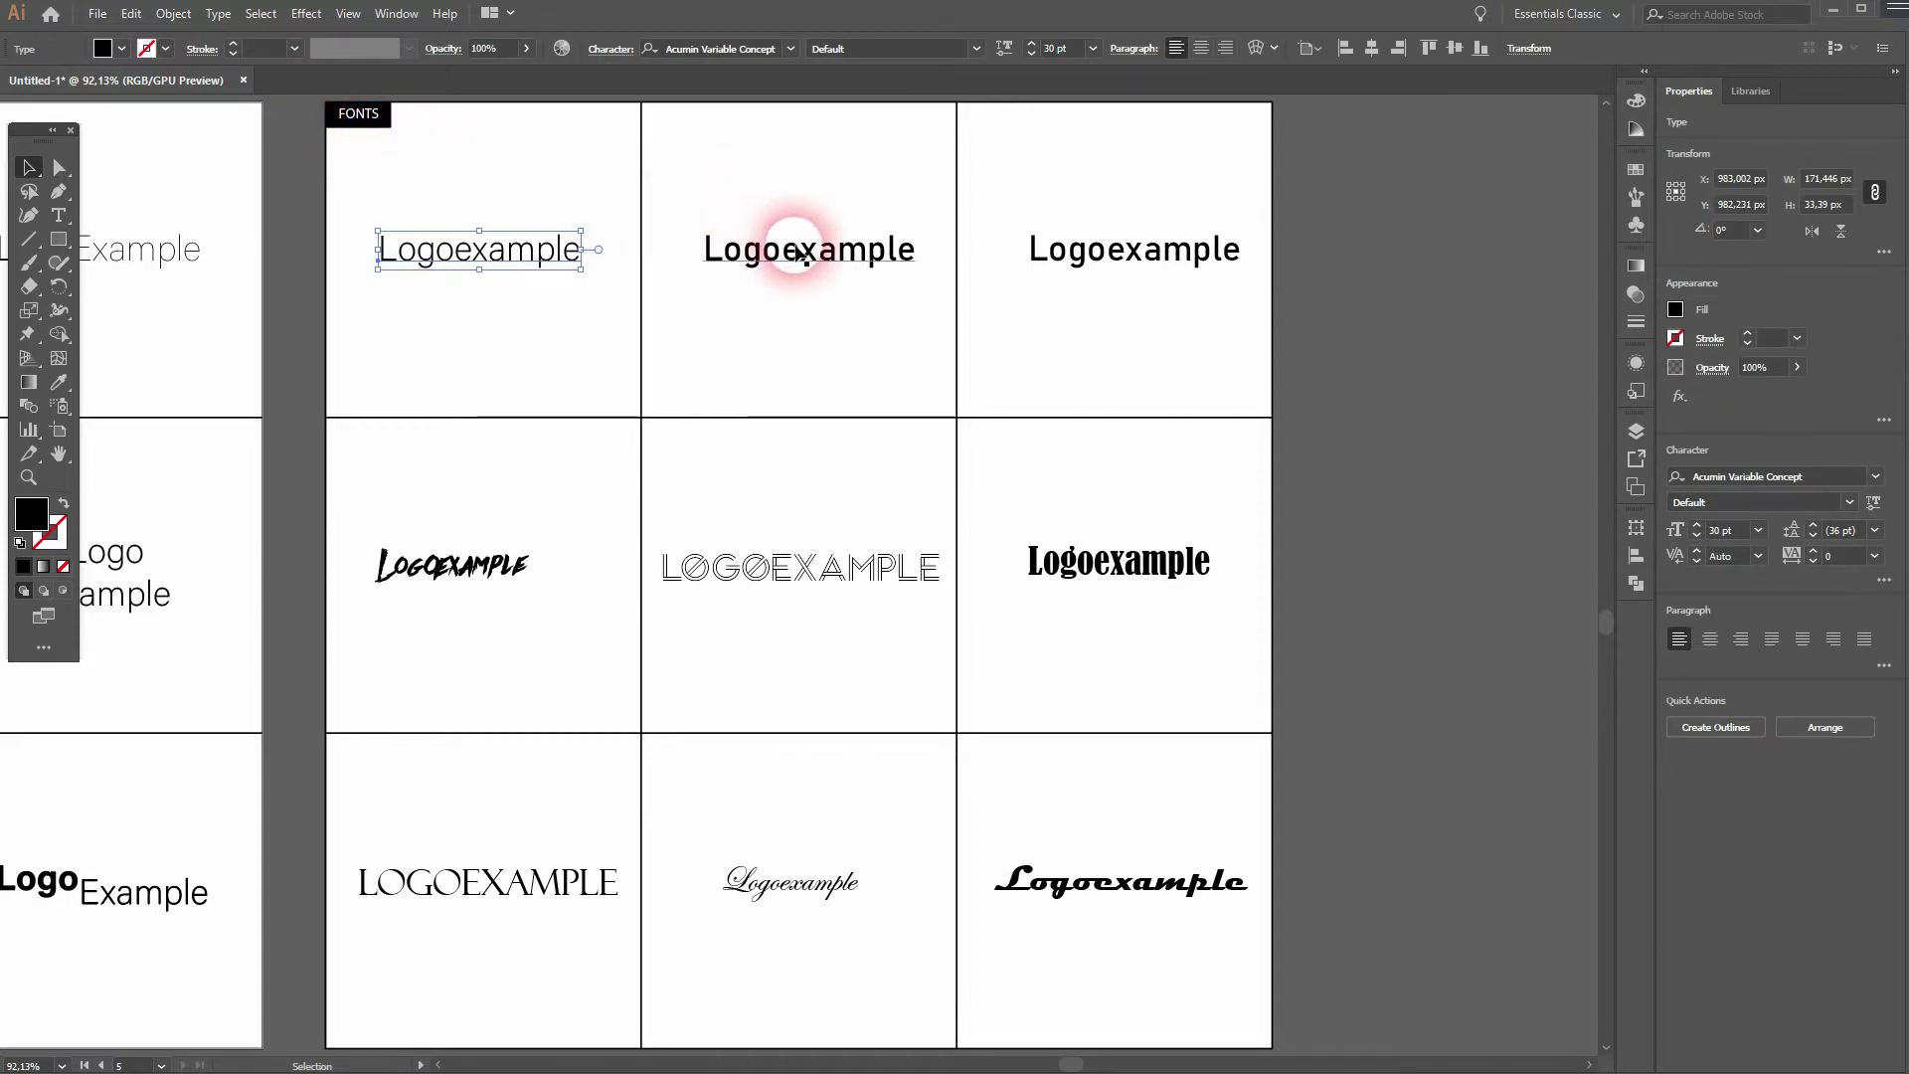
# Step: Inspect the typefaces of the Logoexample samples in the upper two rows of the FONTS artboard
pyautogui.click(1833, 479)
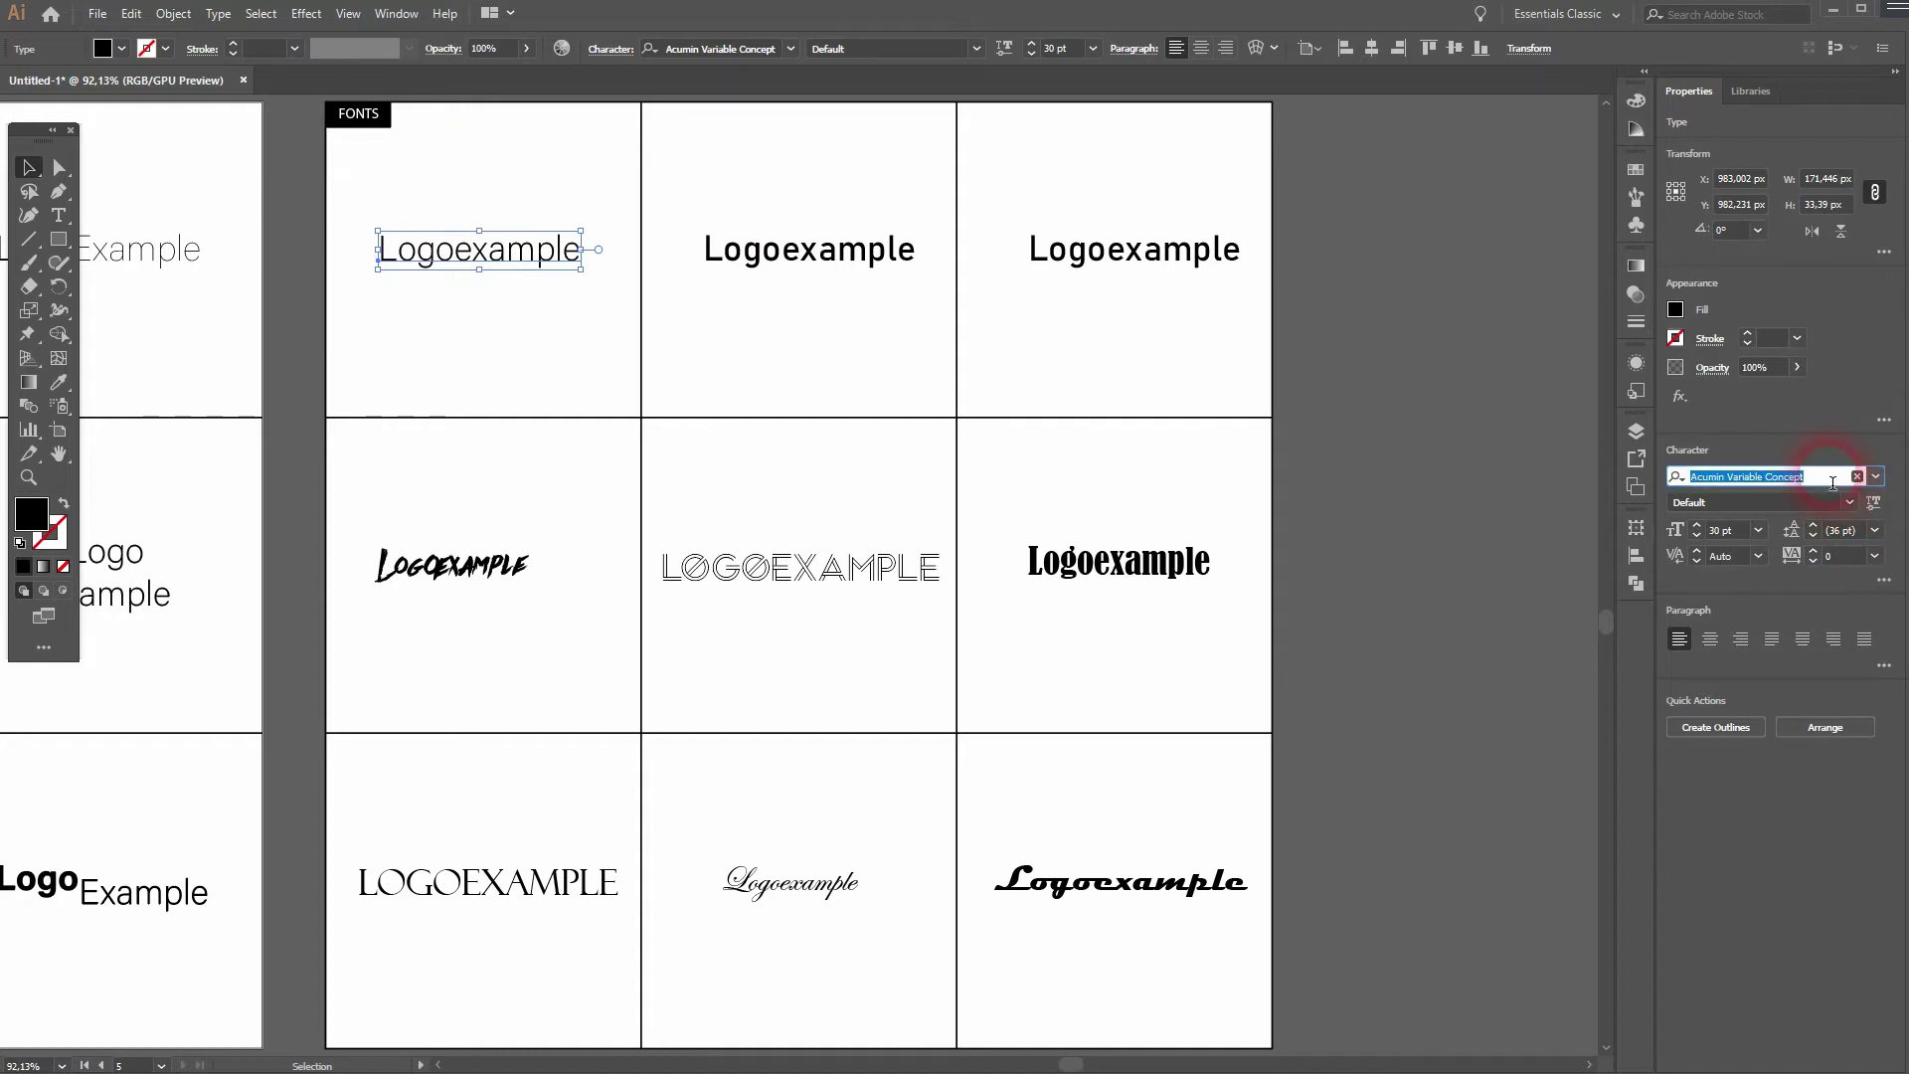
pyautogui.click(761, 251)
pyautogui.click(1798, 473)
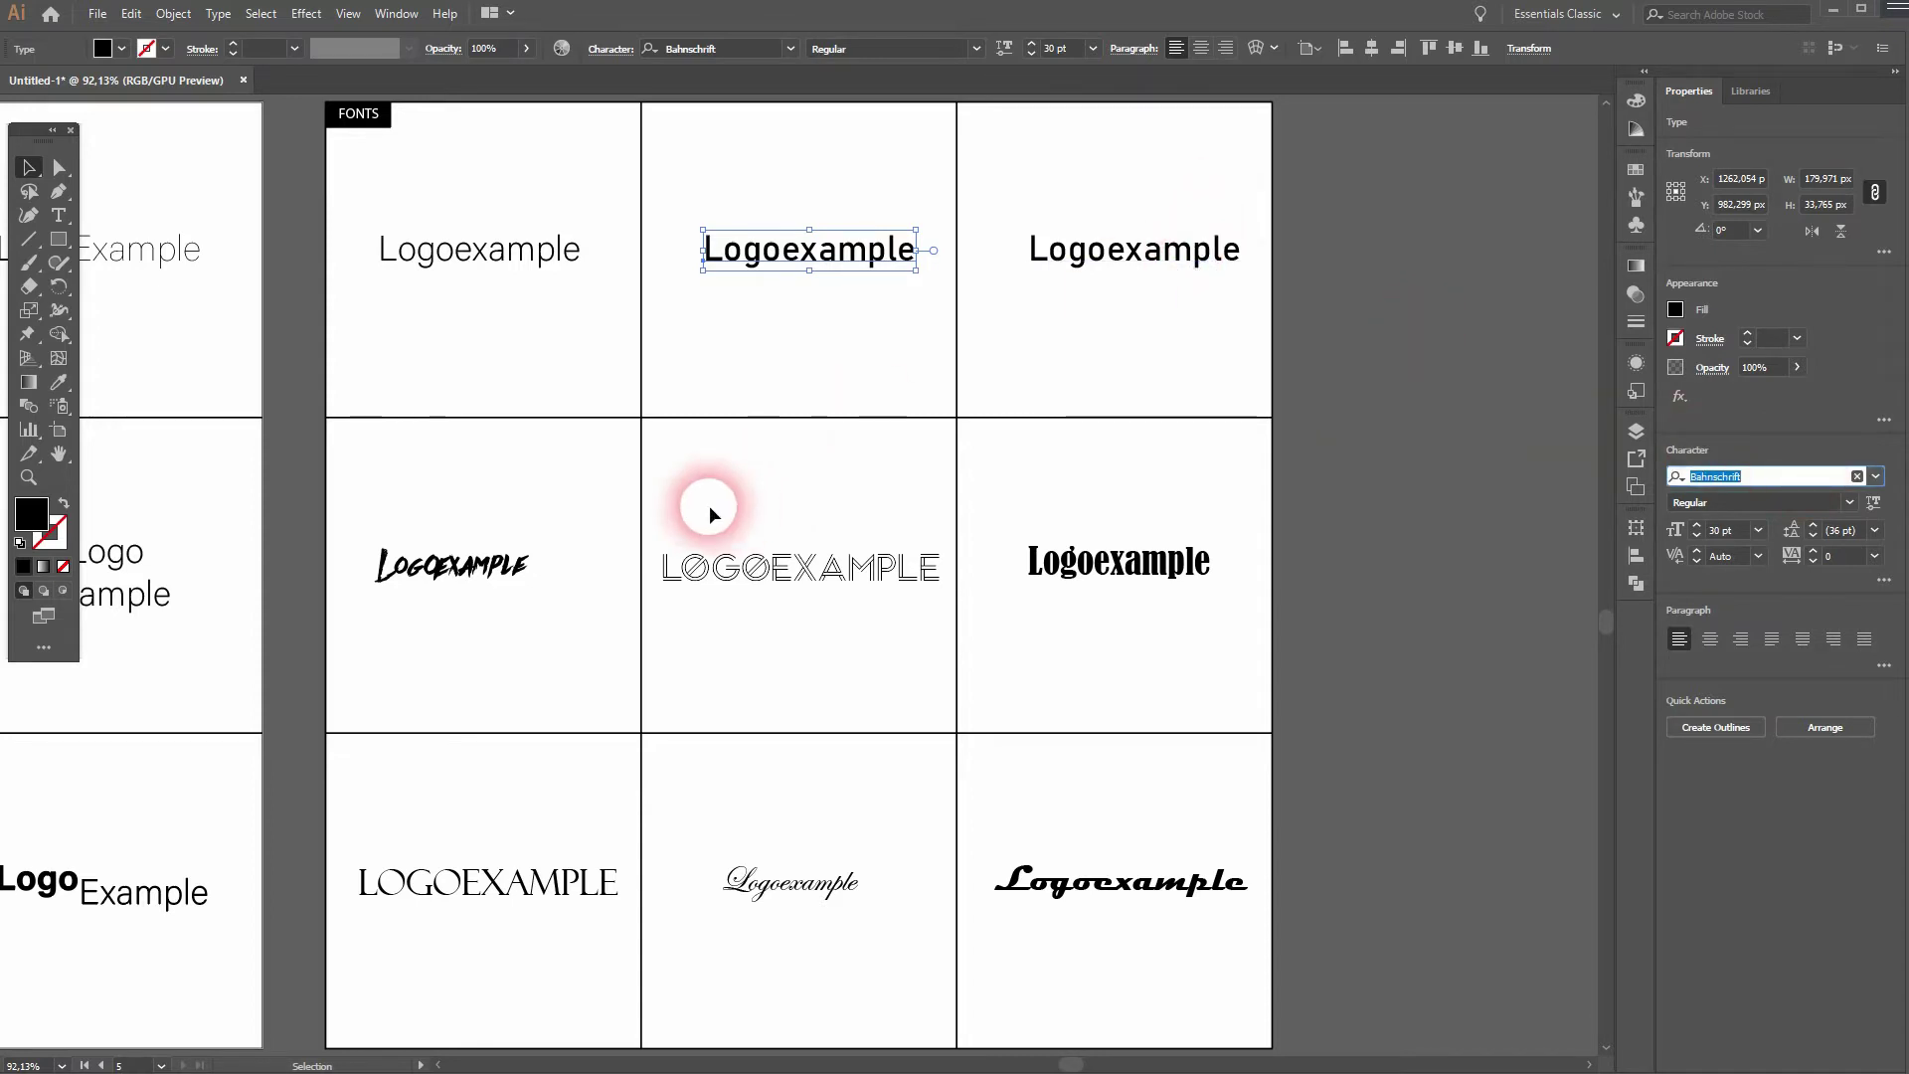
pyautogui.click(1175, 246)
pyautogui.click(470, 574)
pyautogui.click(716, 566)
pyautogui.click(1109, 569)
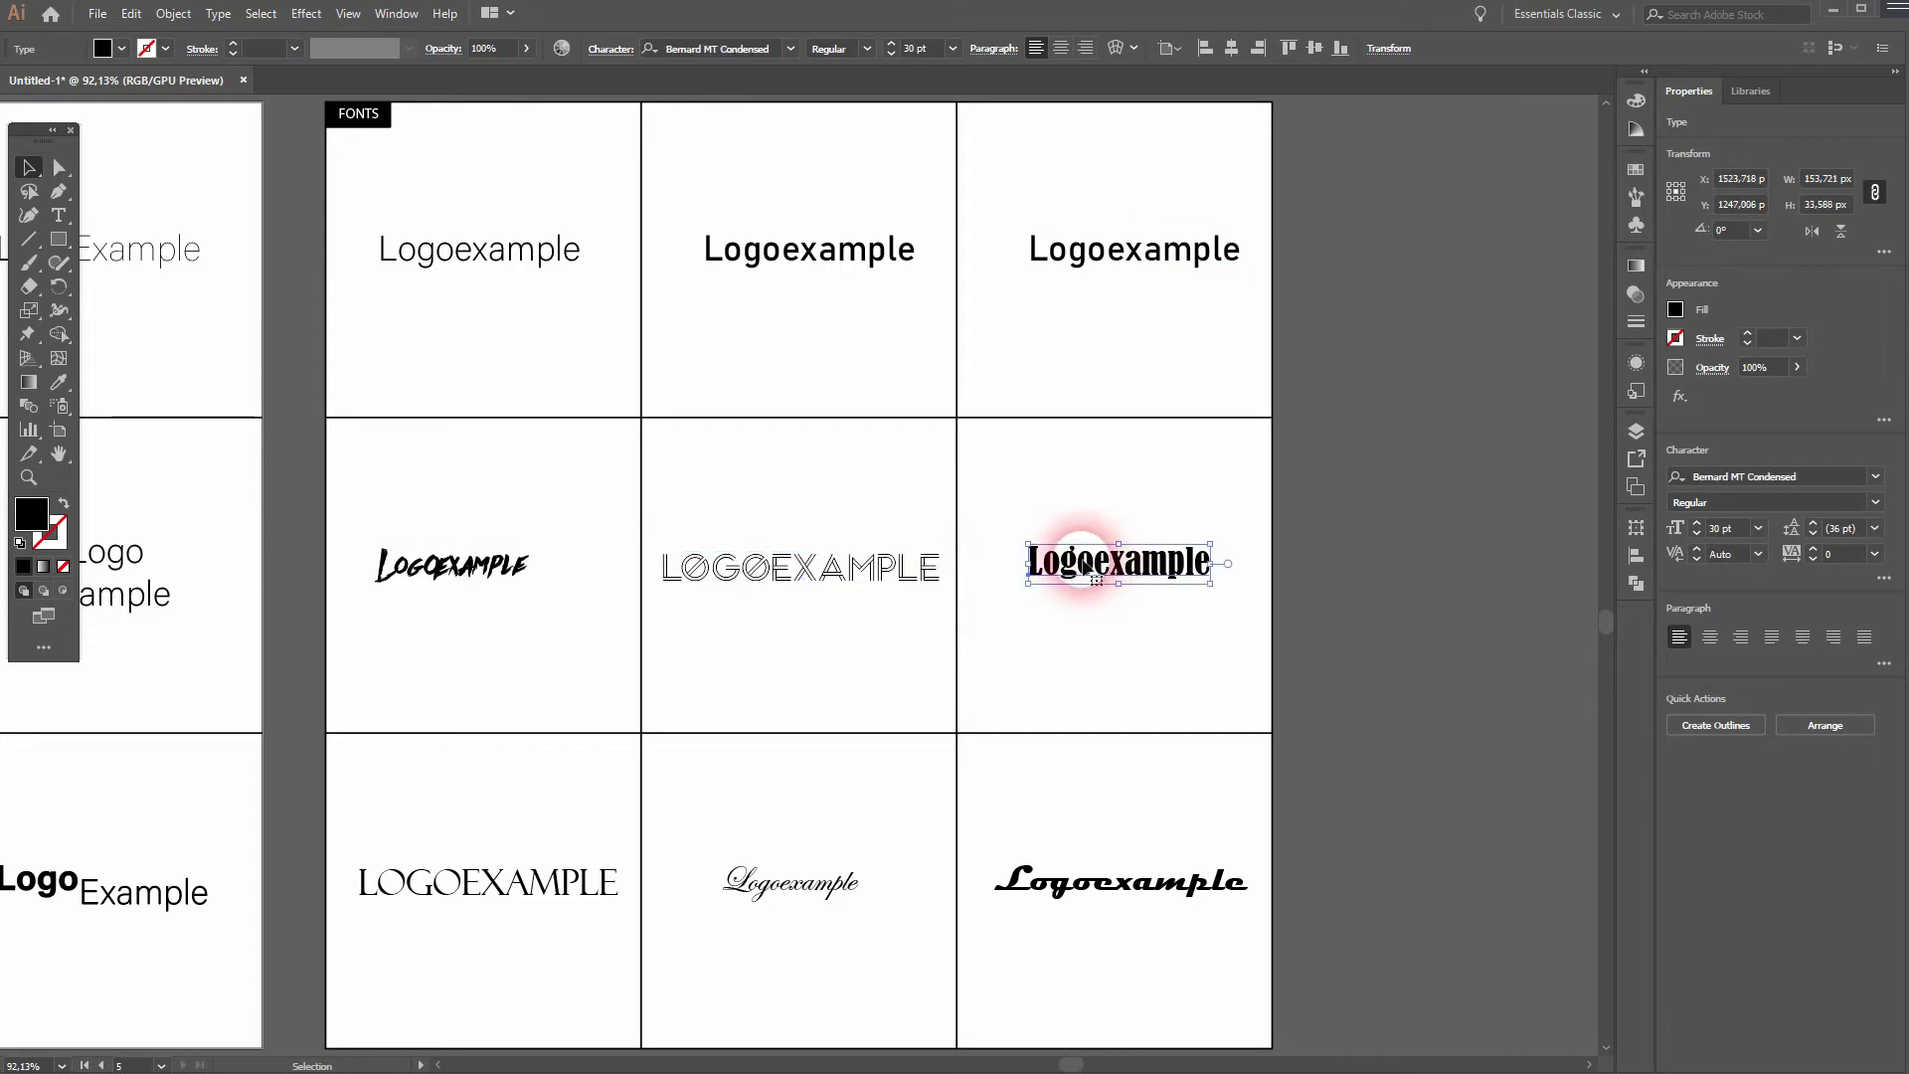
pyautogui.click(1200, 651)
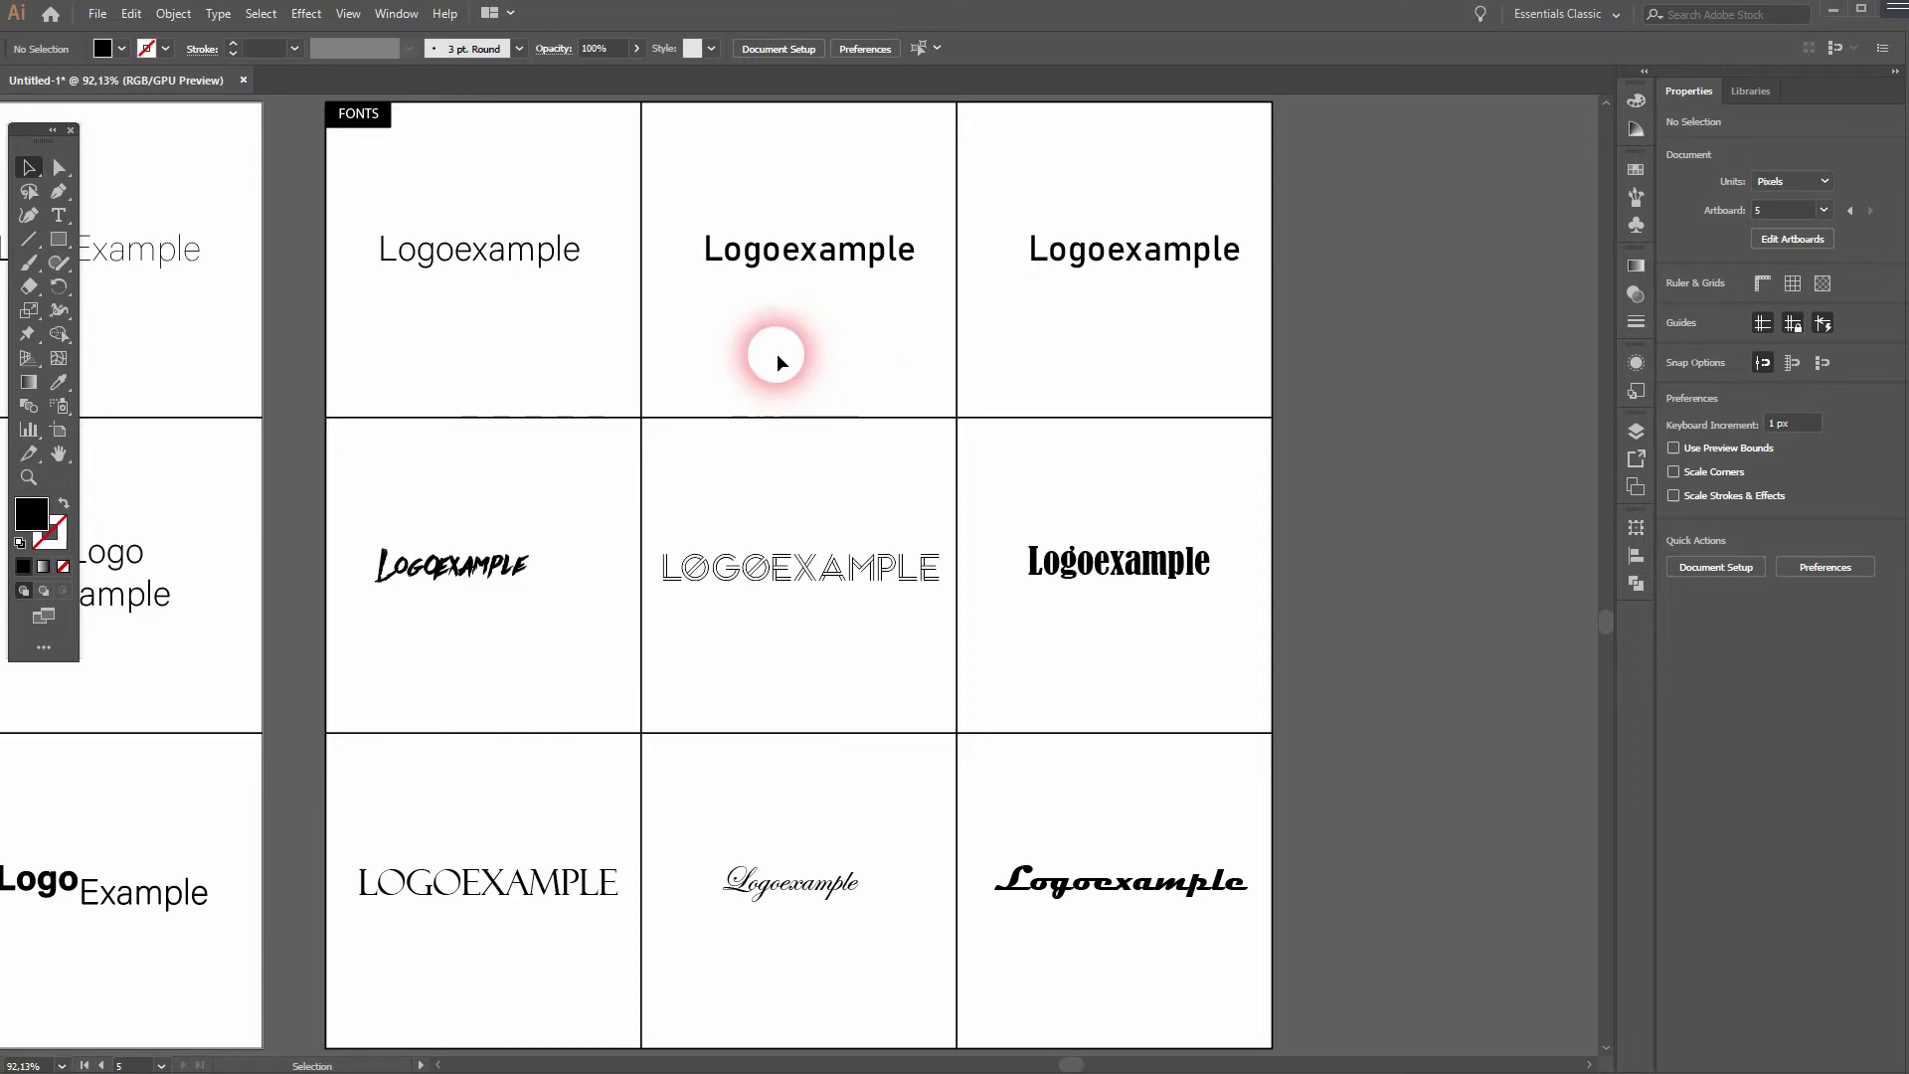
# Step: Examine how the first-row logo samples on the DIFFERENTIATION artboard vary in font weight between the two words
pyautogui.moveTo(234, 349); pyautogui.dragTo(920, 307)
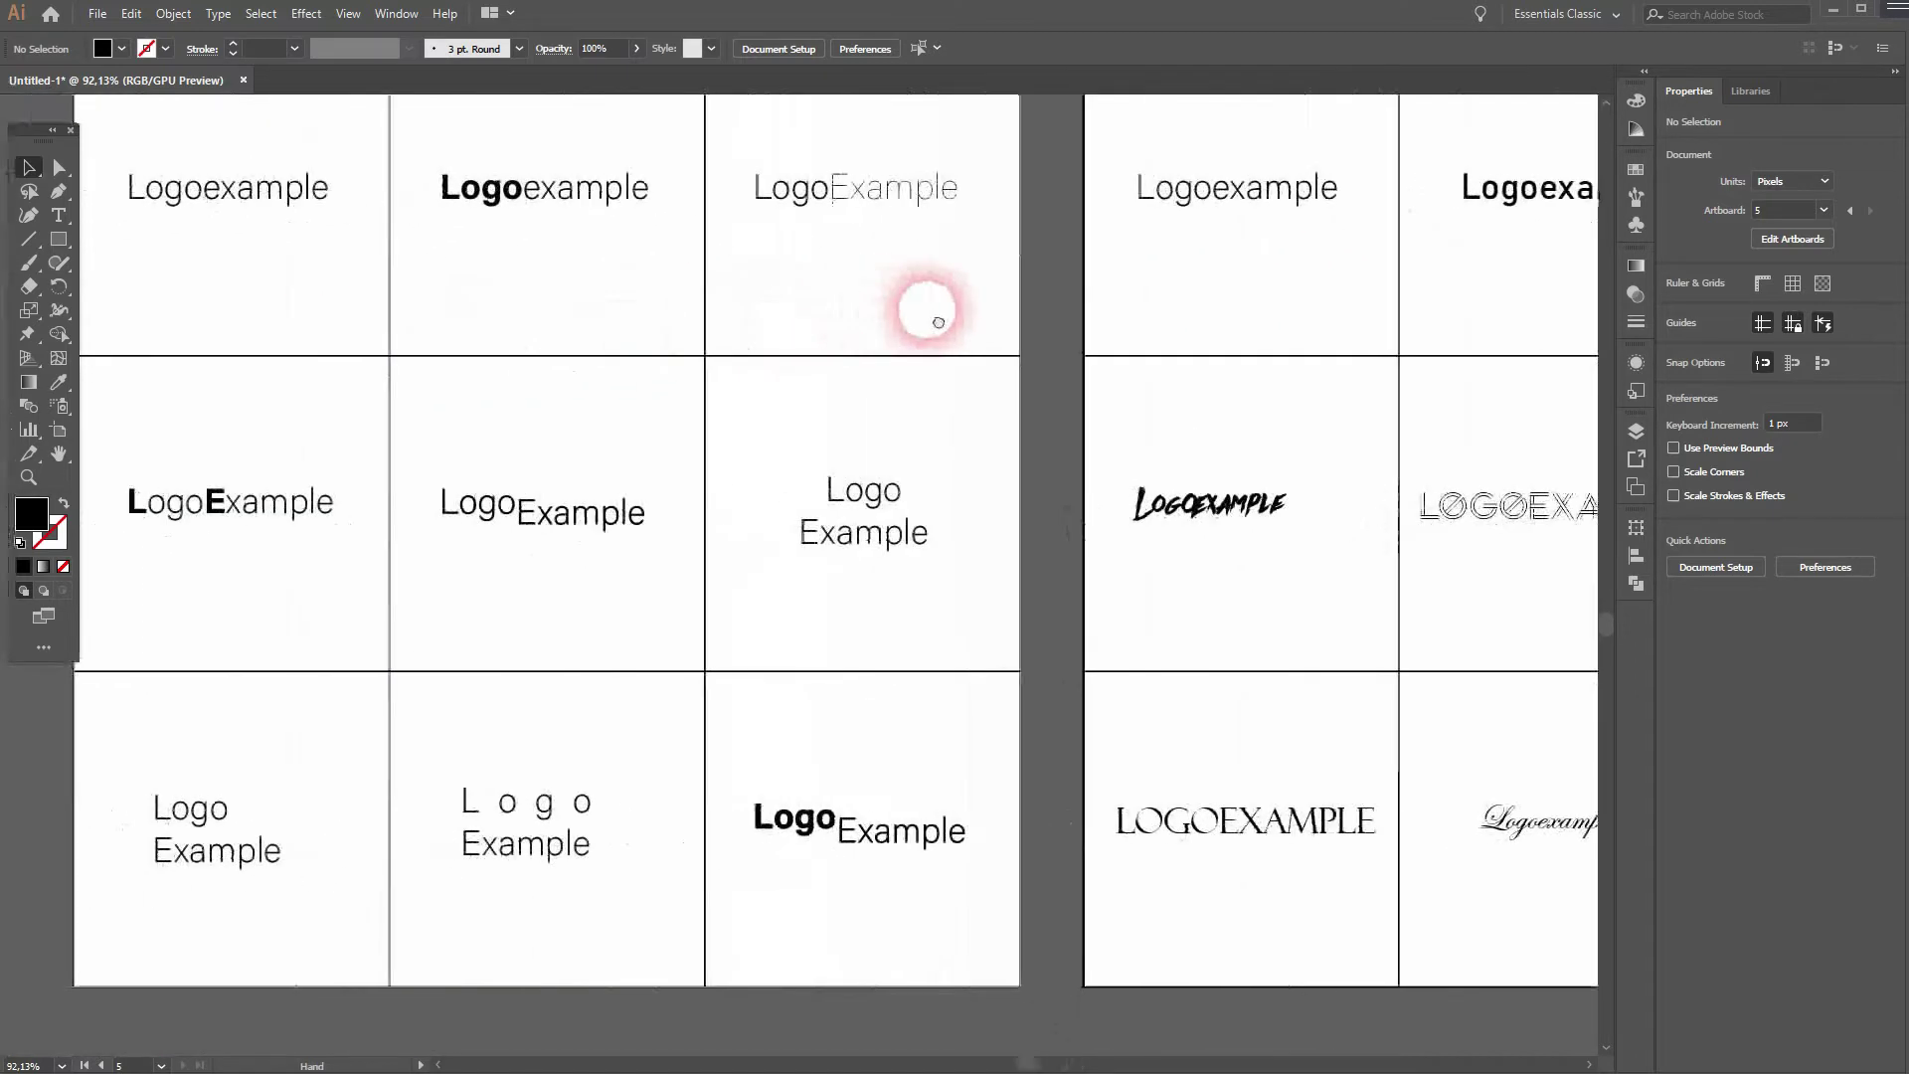
pyautogui.moveTo(375, 319); pyautogui.dragTo(521, 399)
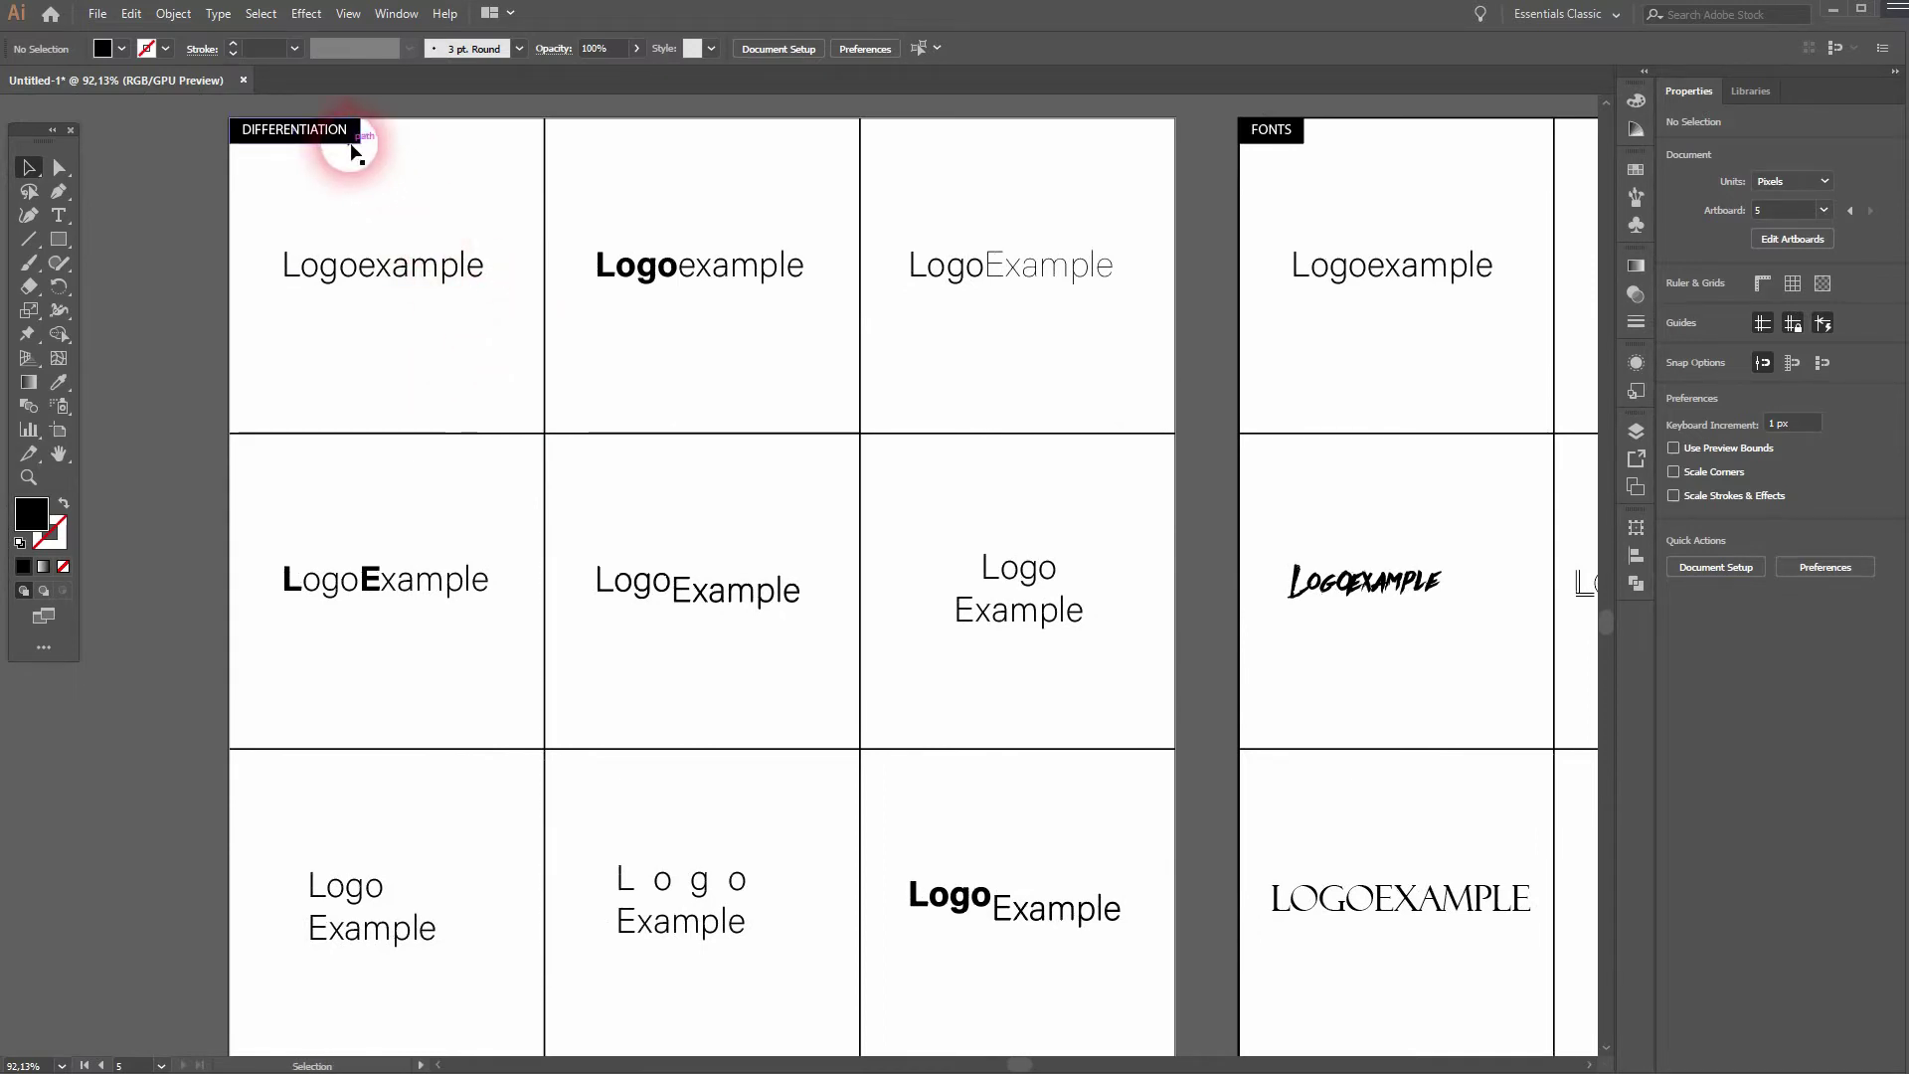
pyautogui.click(472, 254)
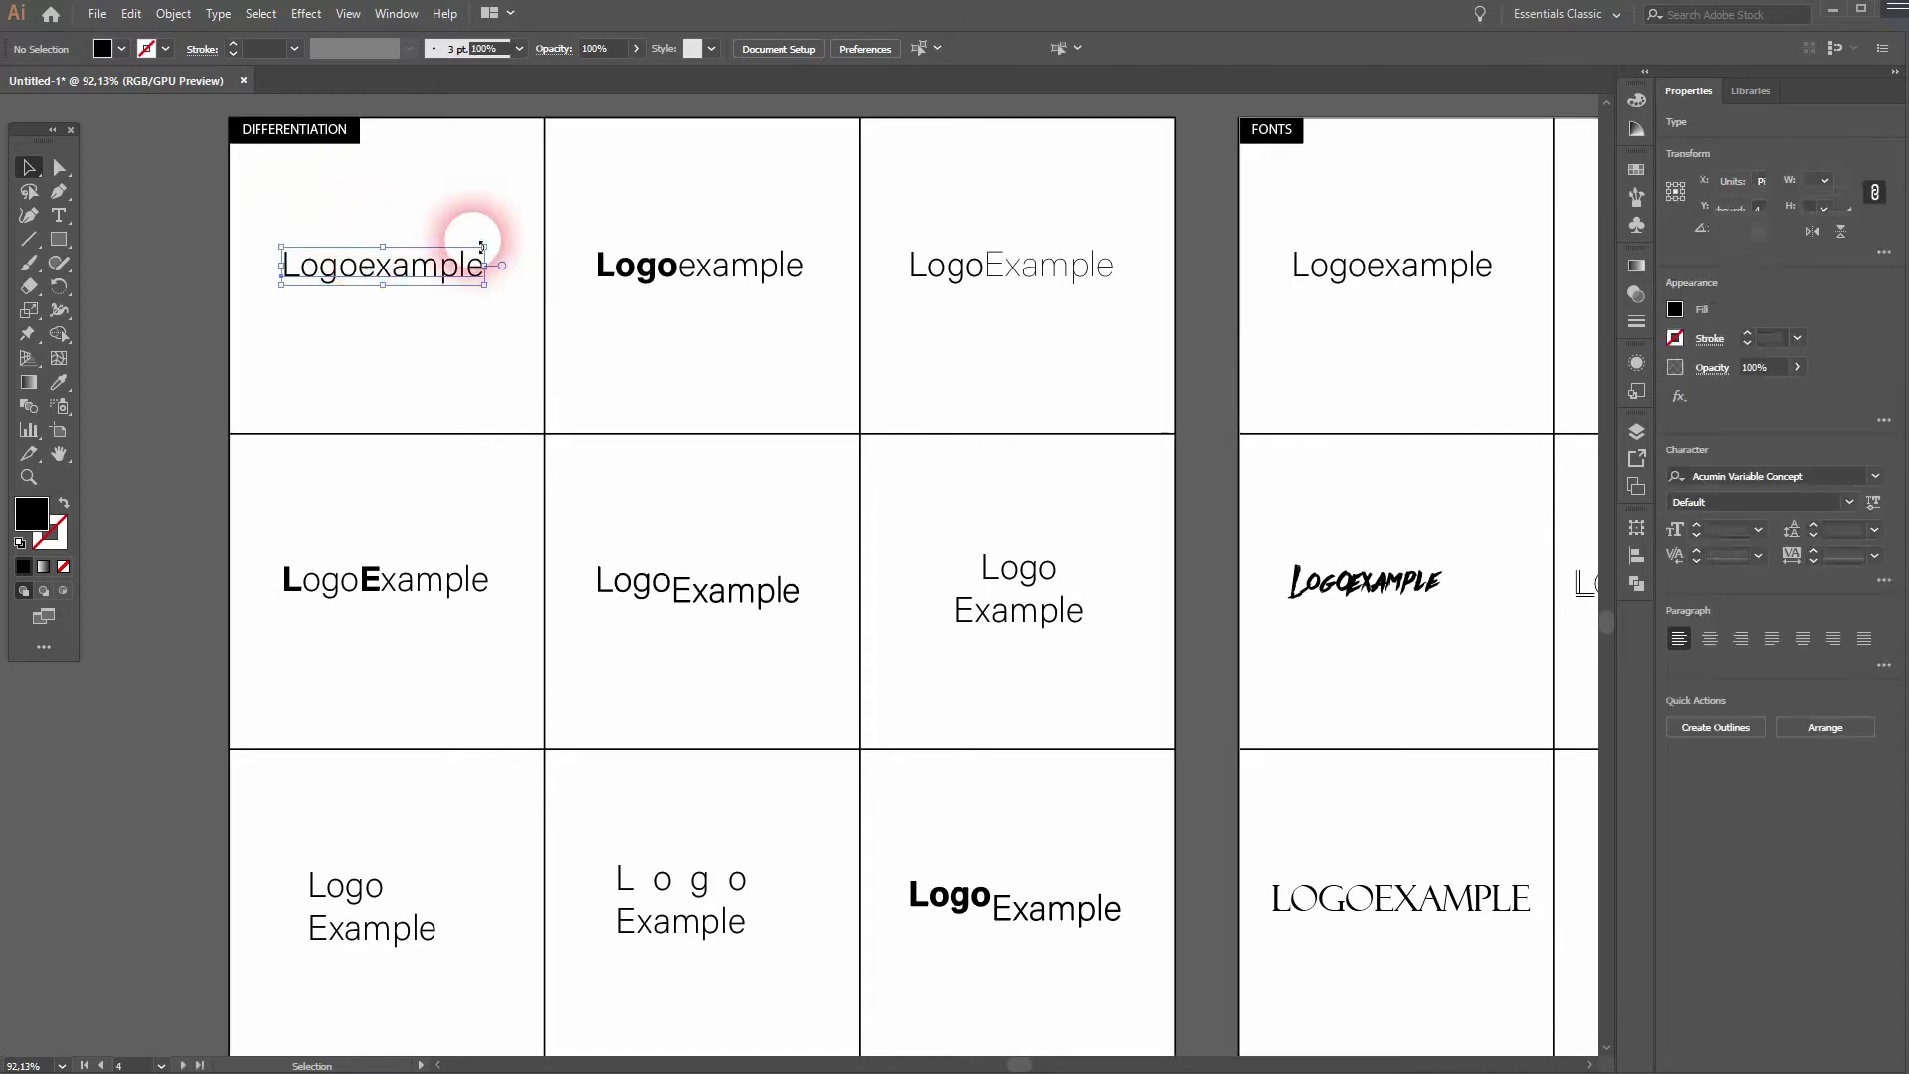
pyautogui.click(688, 280)
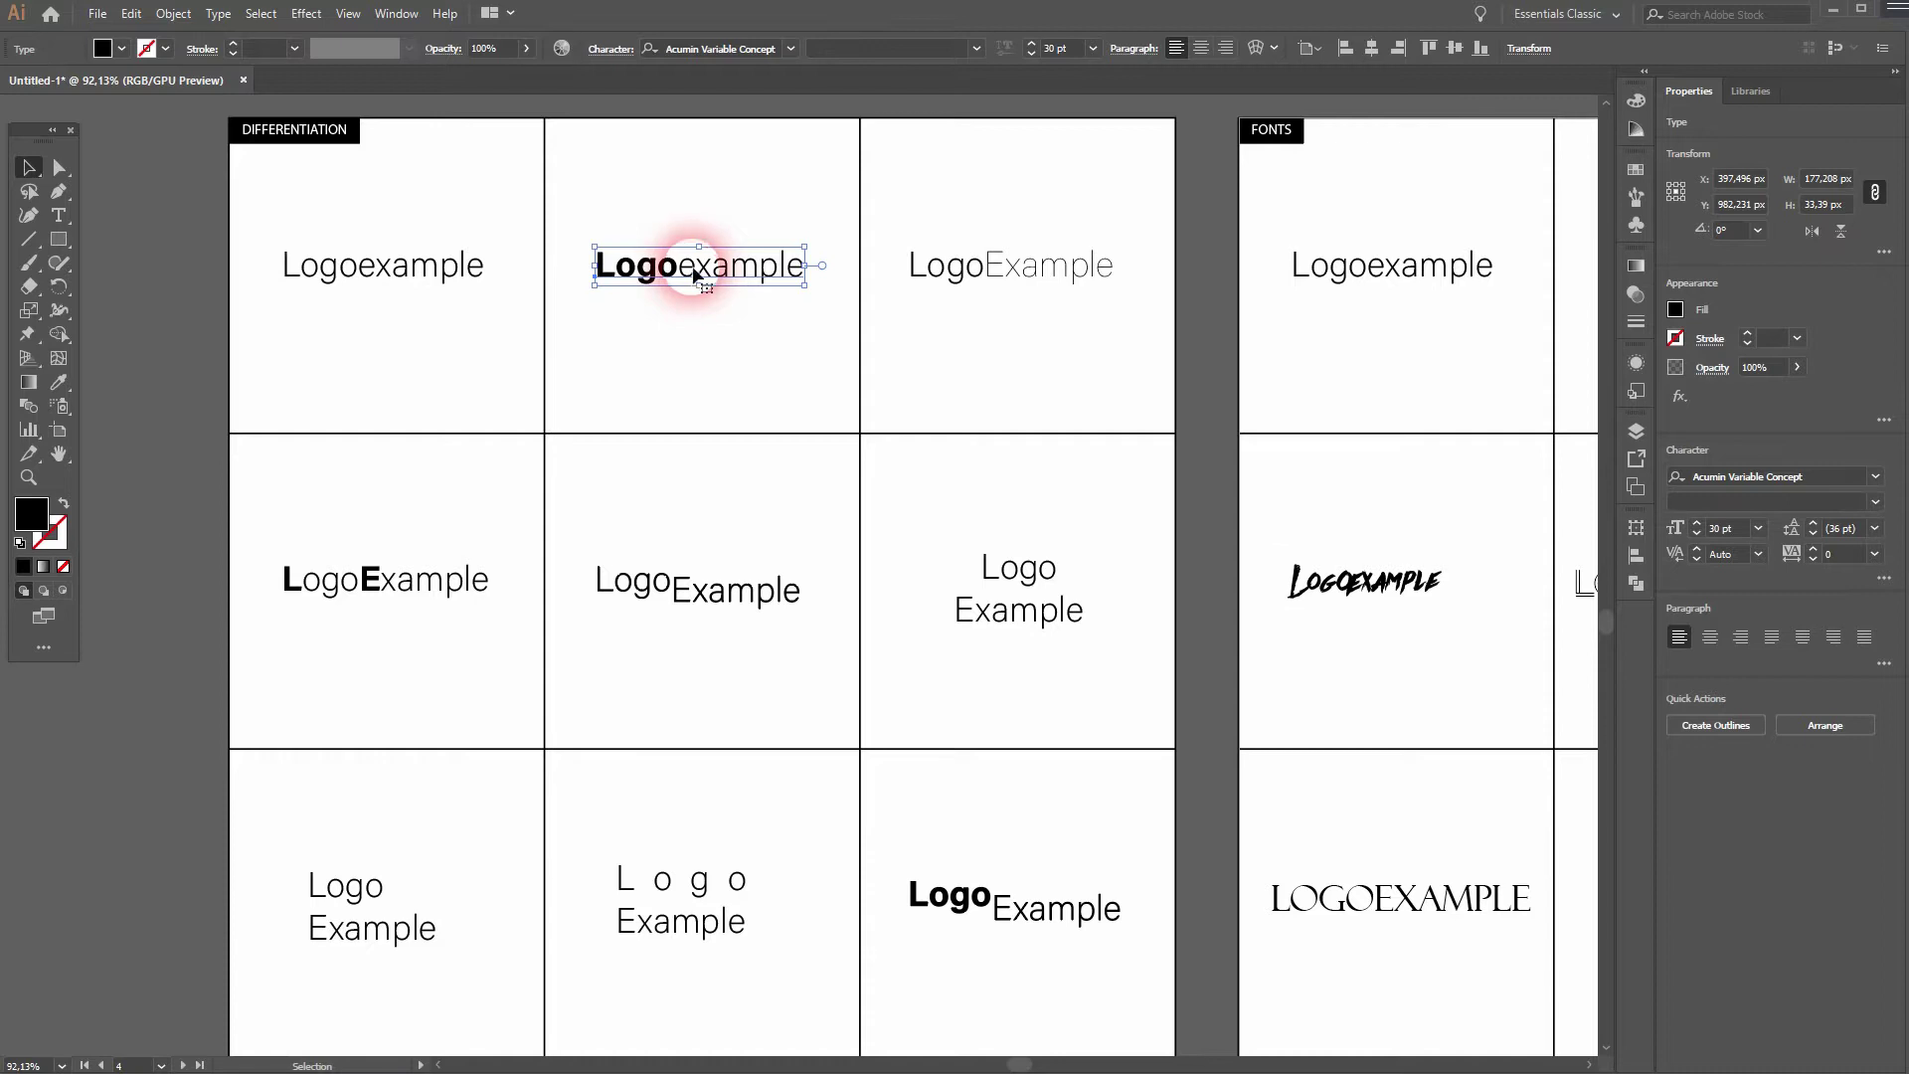
pyautogui.click(688, 270)
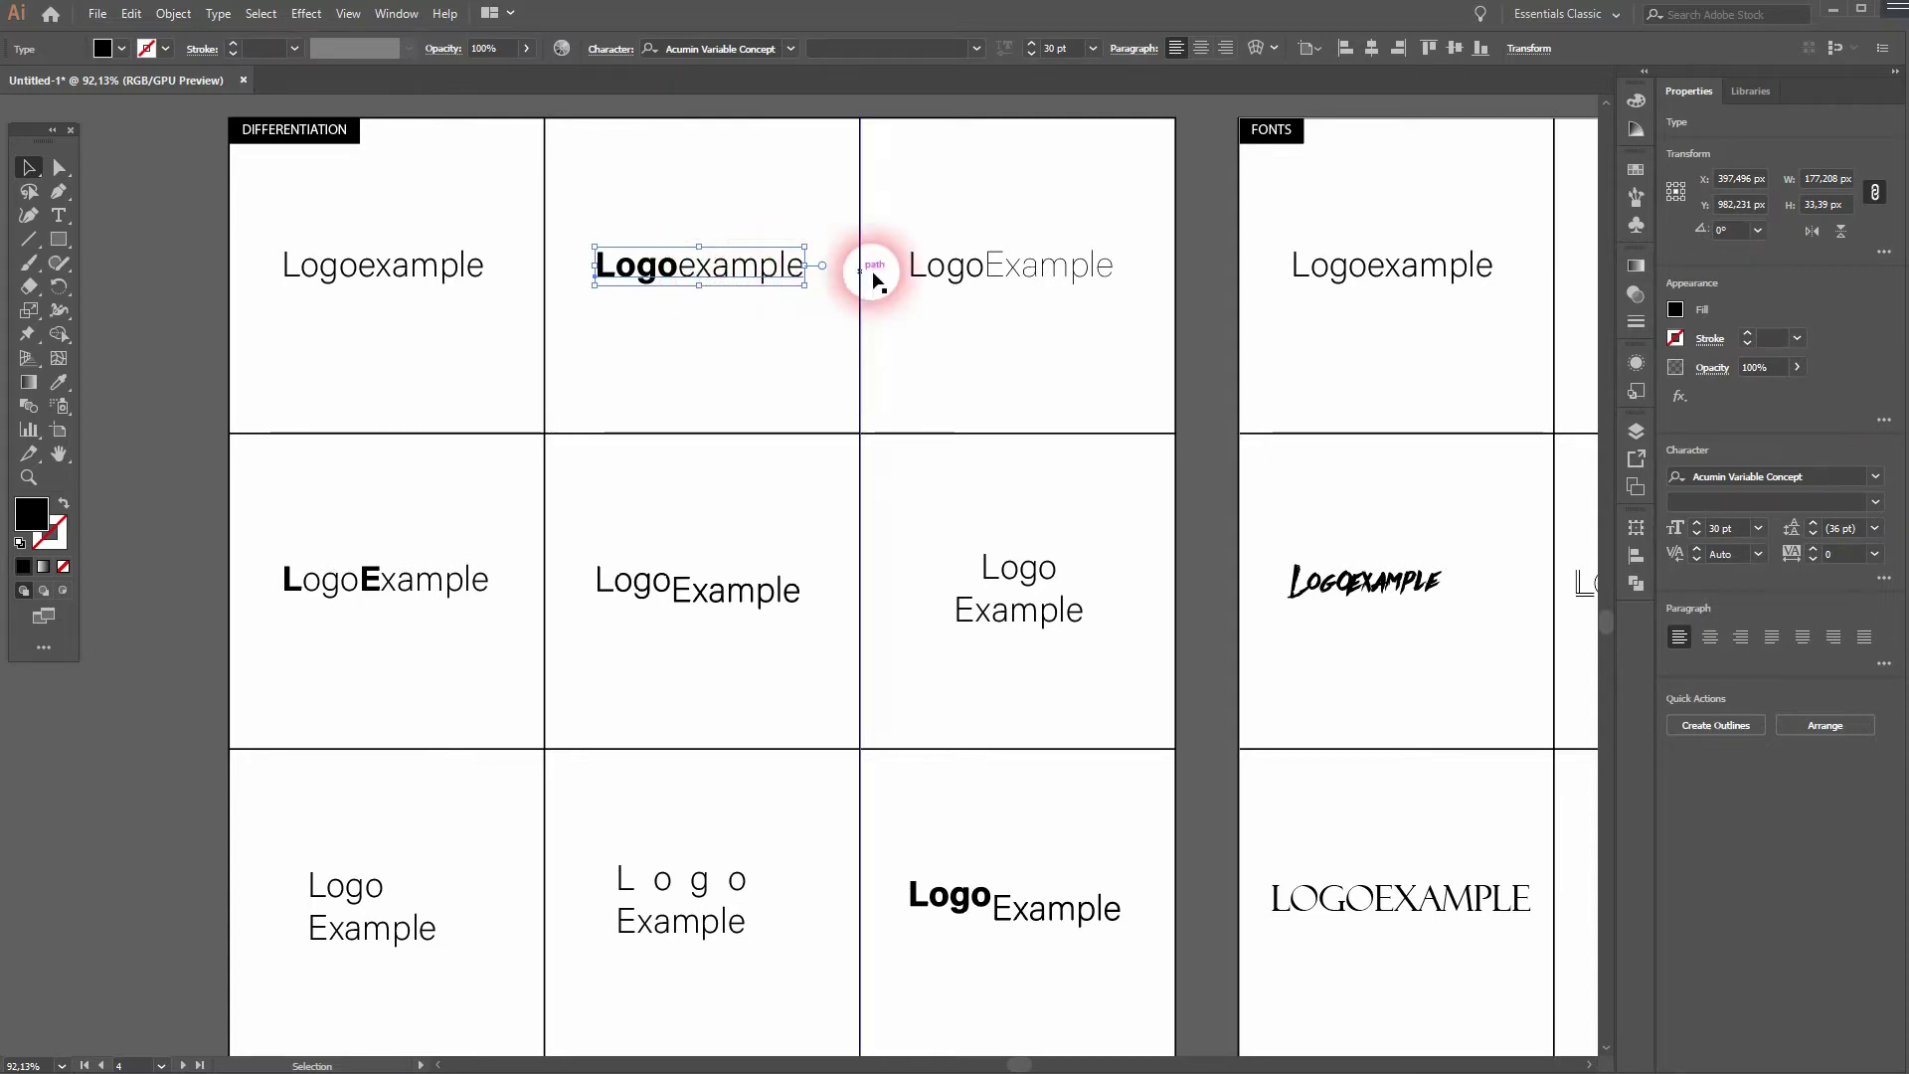
pyautogui.click(999, 278)
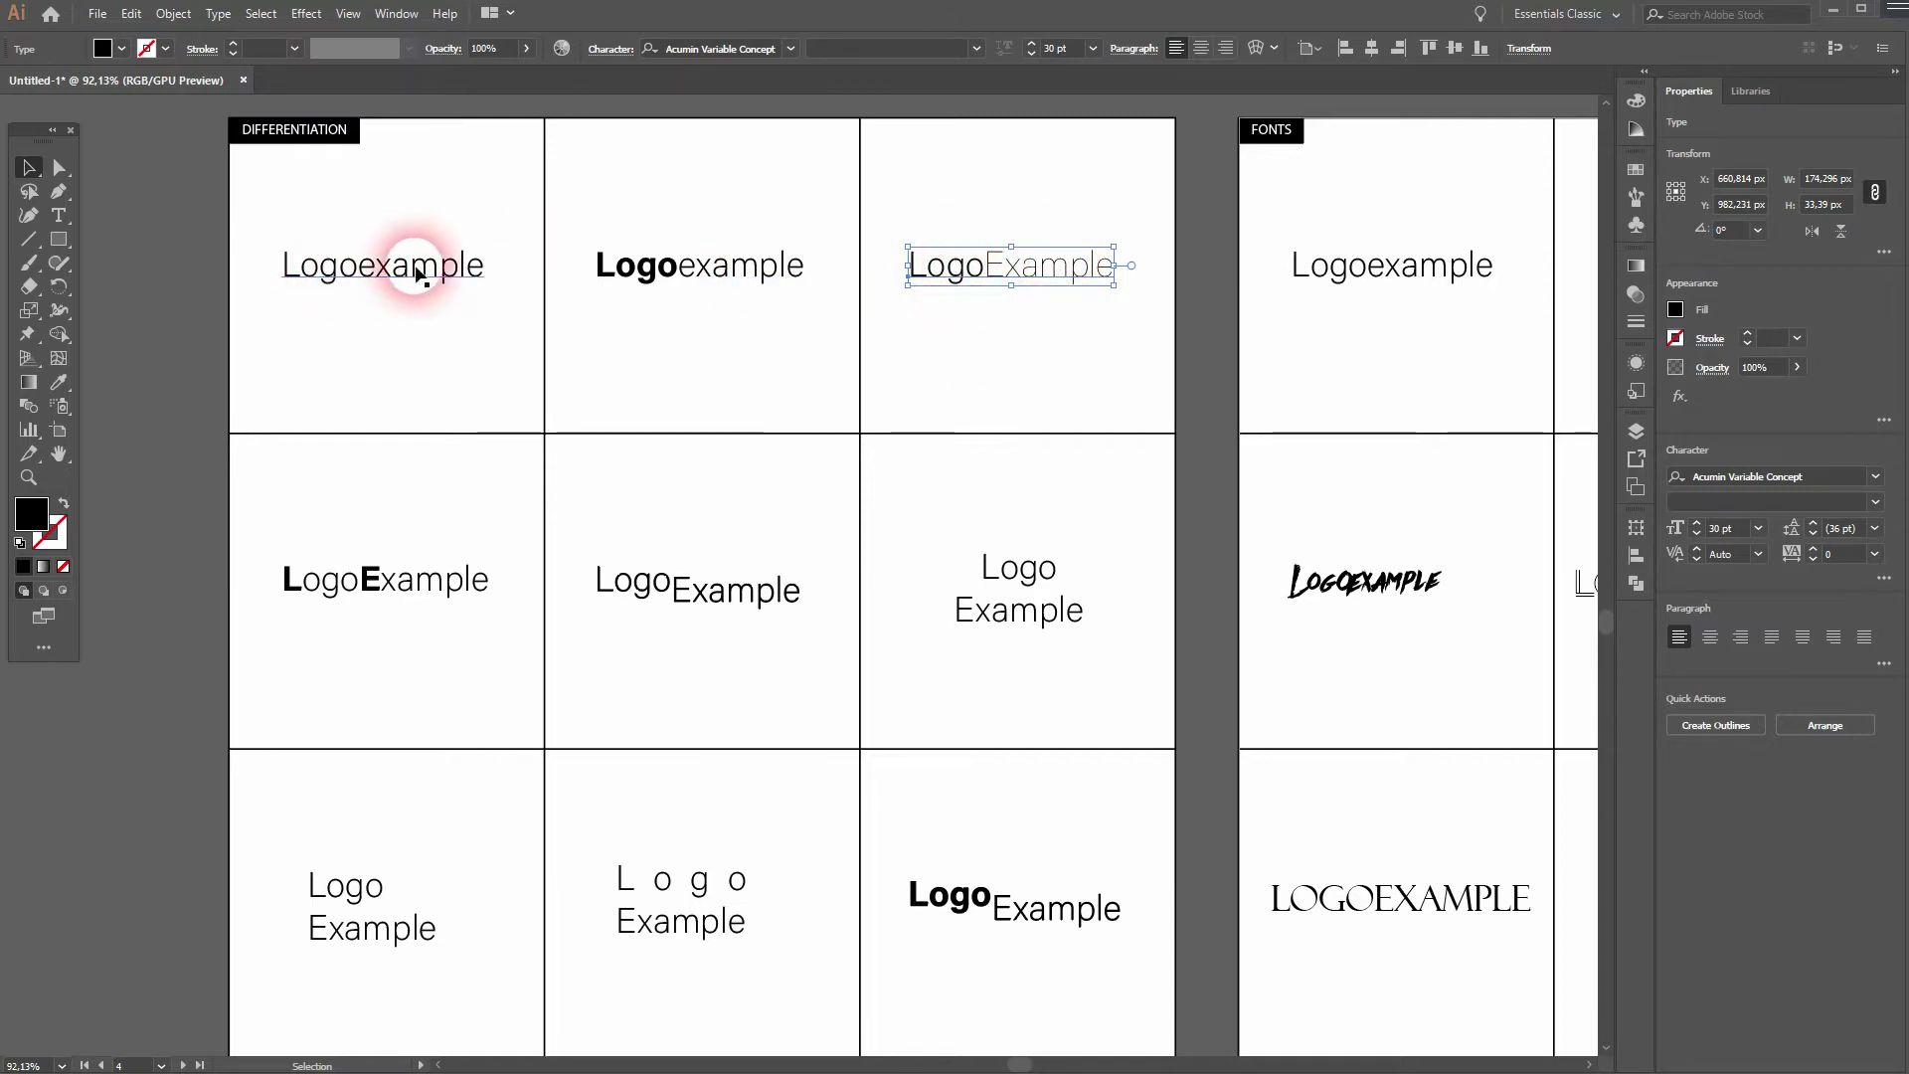
pyautogui.click(473, 546)
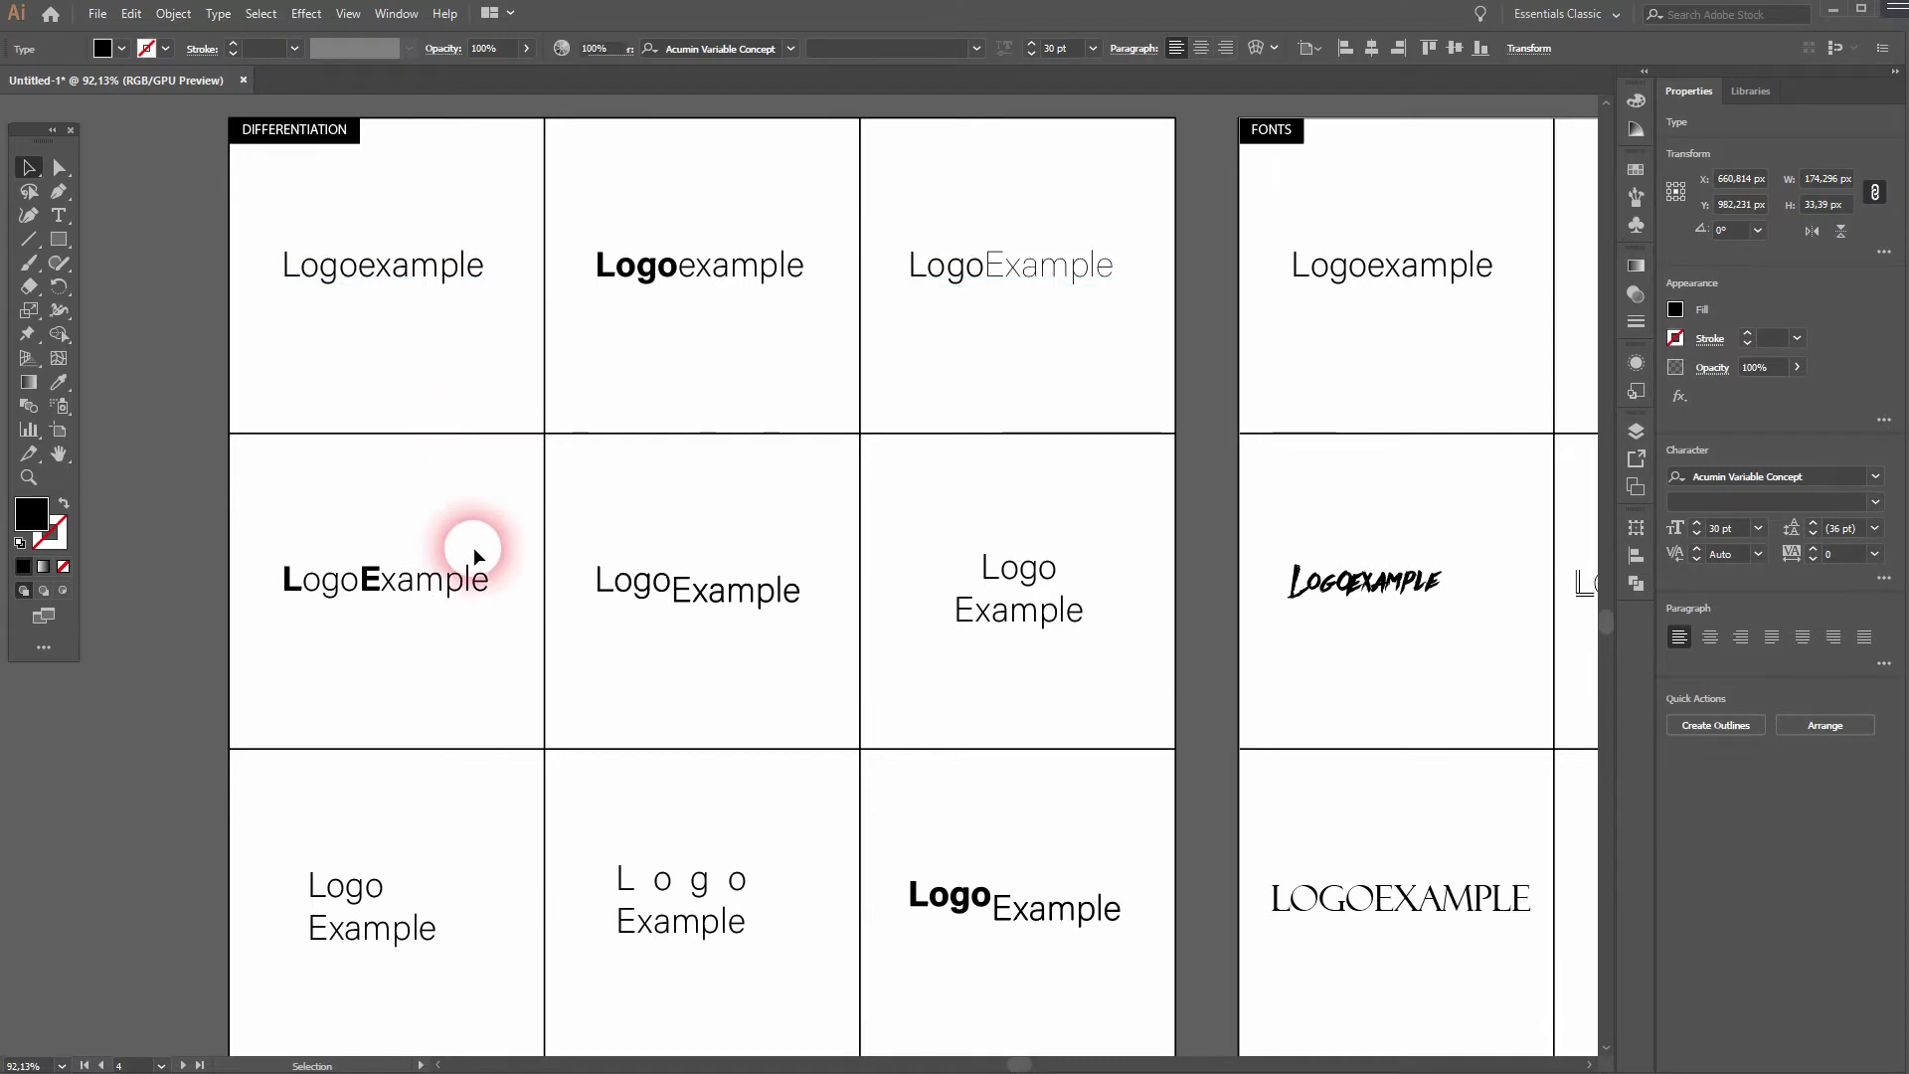
# Step: Review the stacked, offset and letter-spaced logo samples in the lower two rows of the DIFFERENTIATION artboard
pyautogui.moveTo(490, 609); pyautogui.dragTo(483, 344)
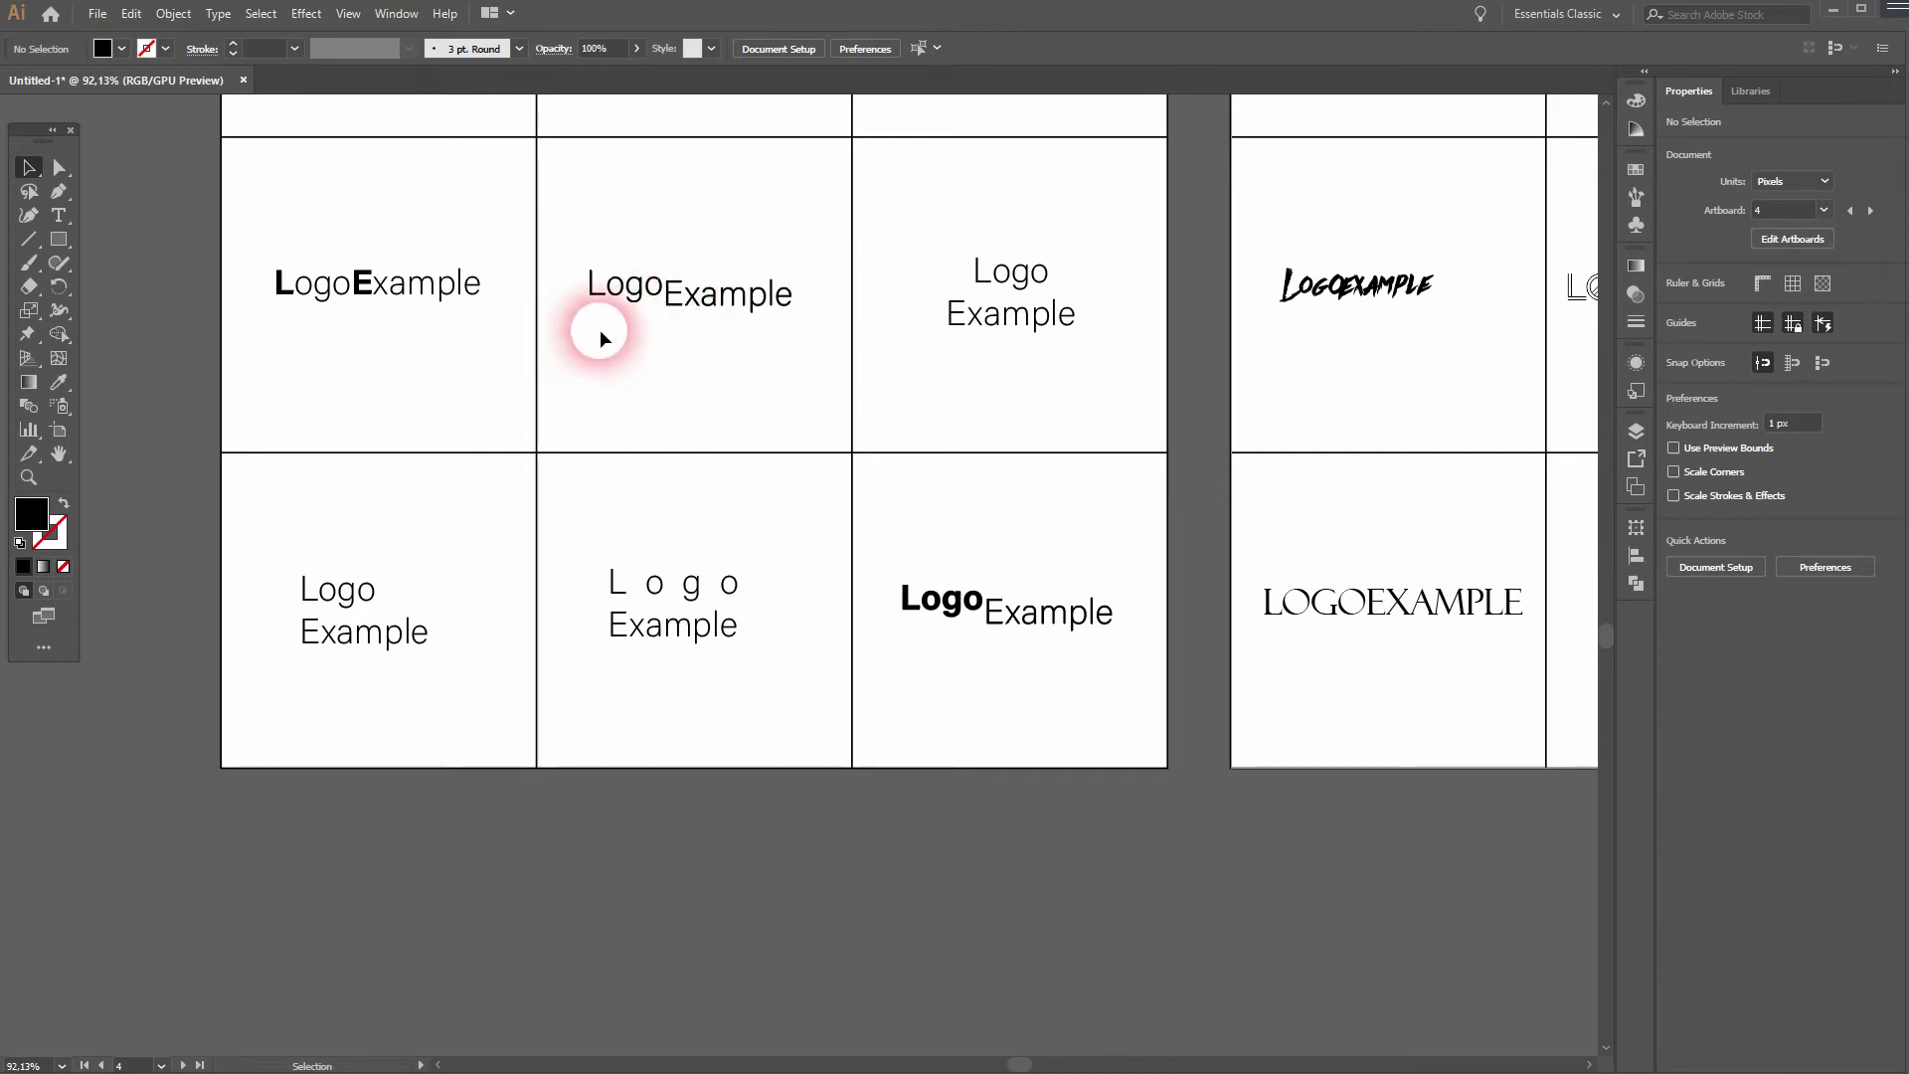
pyautogui.click(1024, 288)
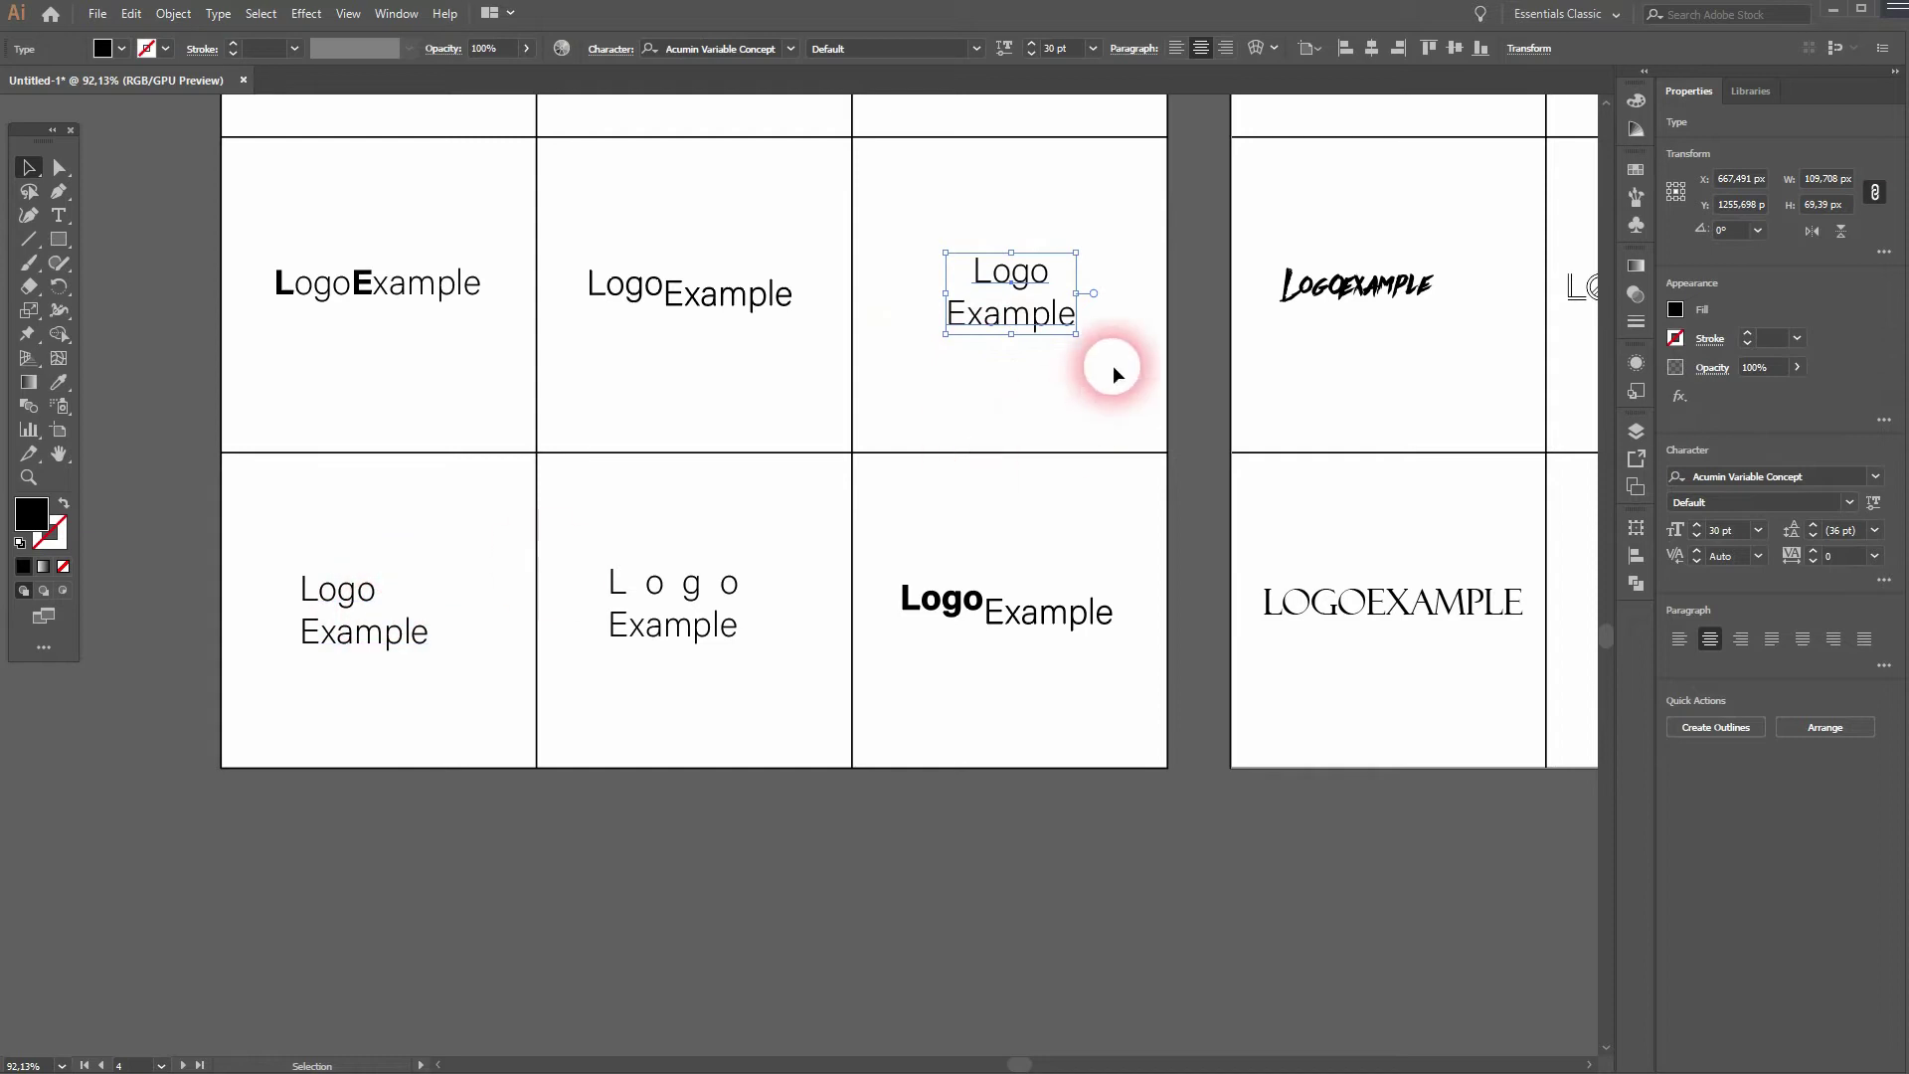
pyautogui.click(371, 639)
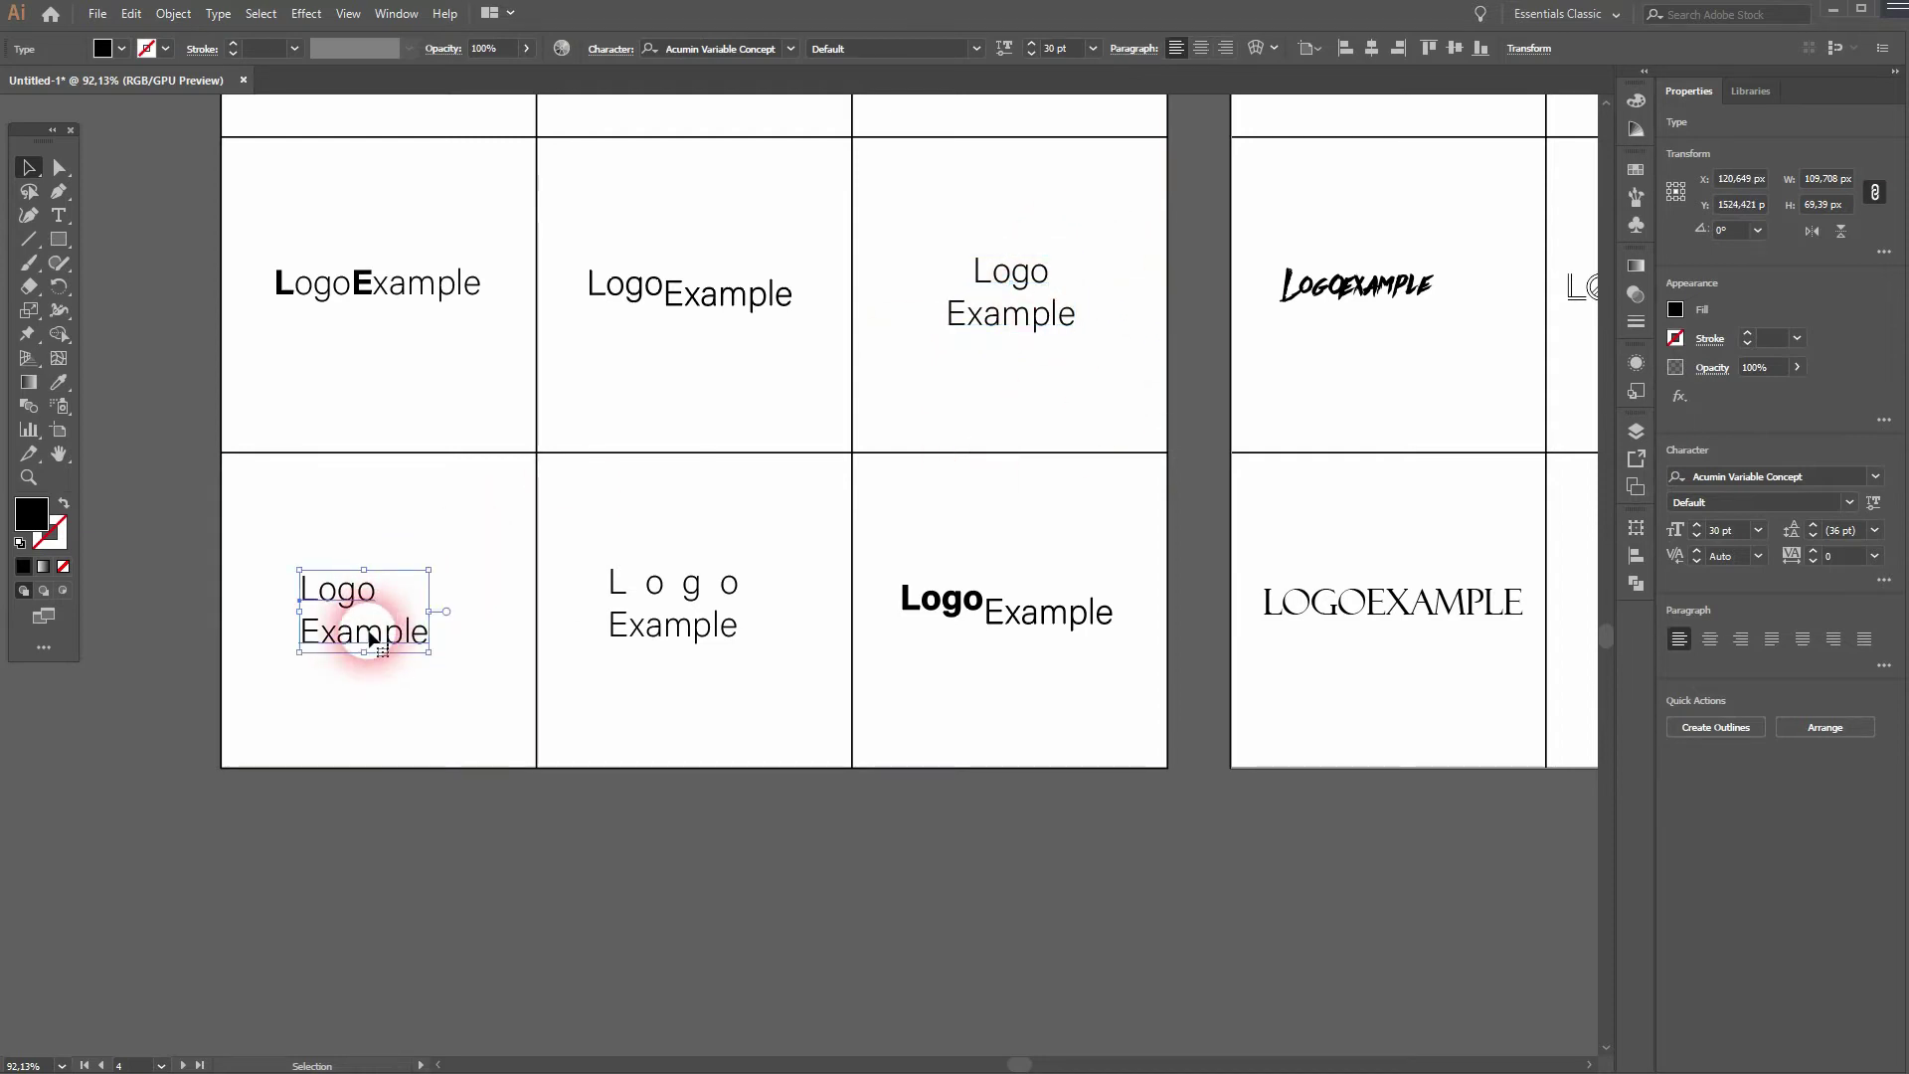
pyautogui.click(691, 598)
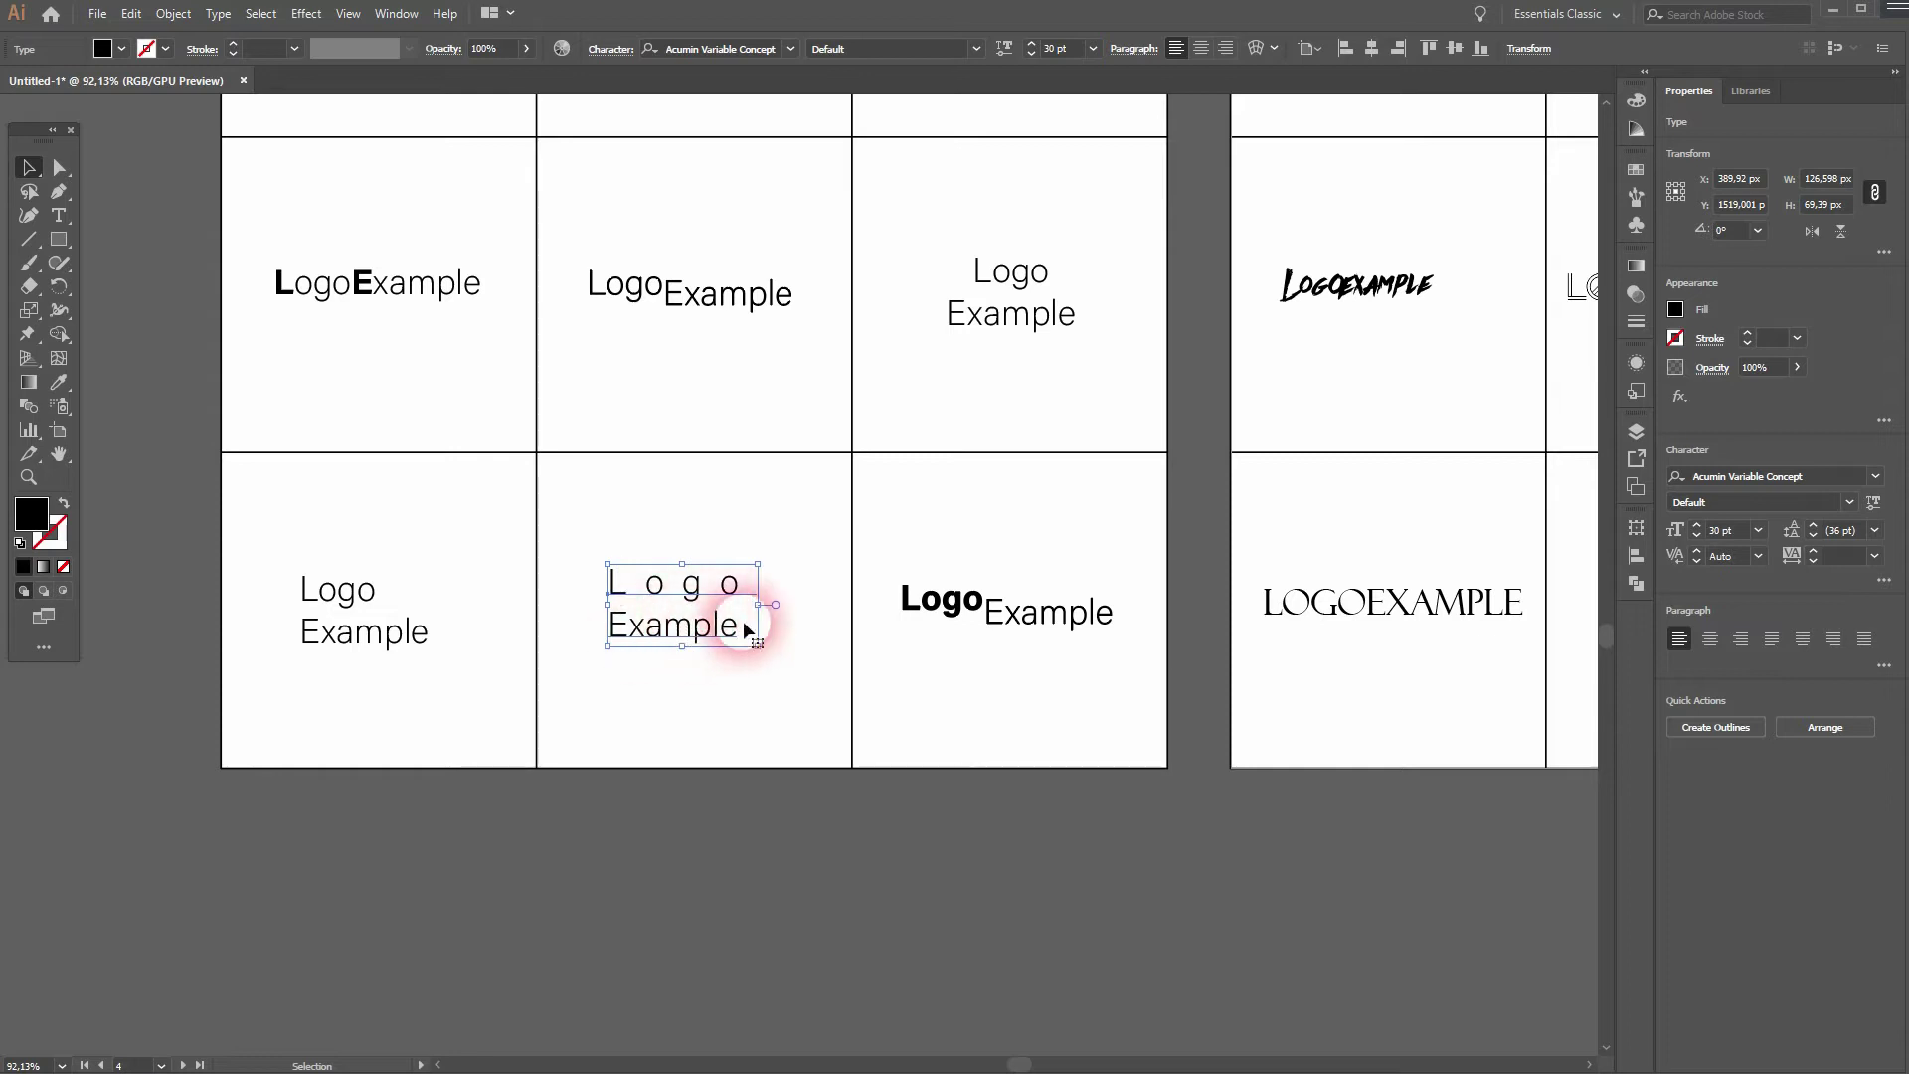
pyautogui.click(994, 642)
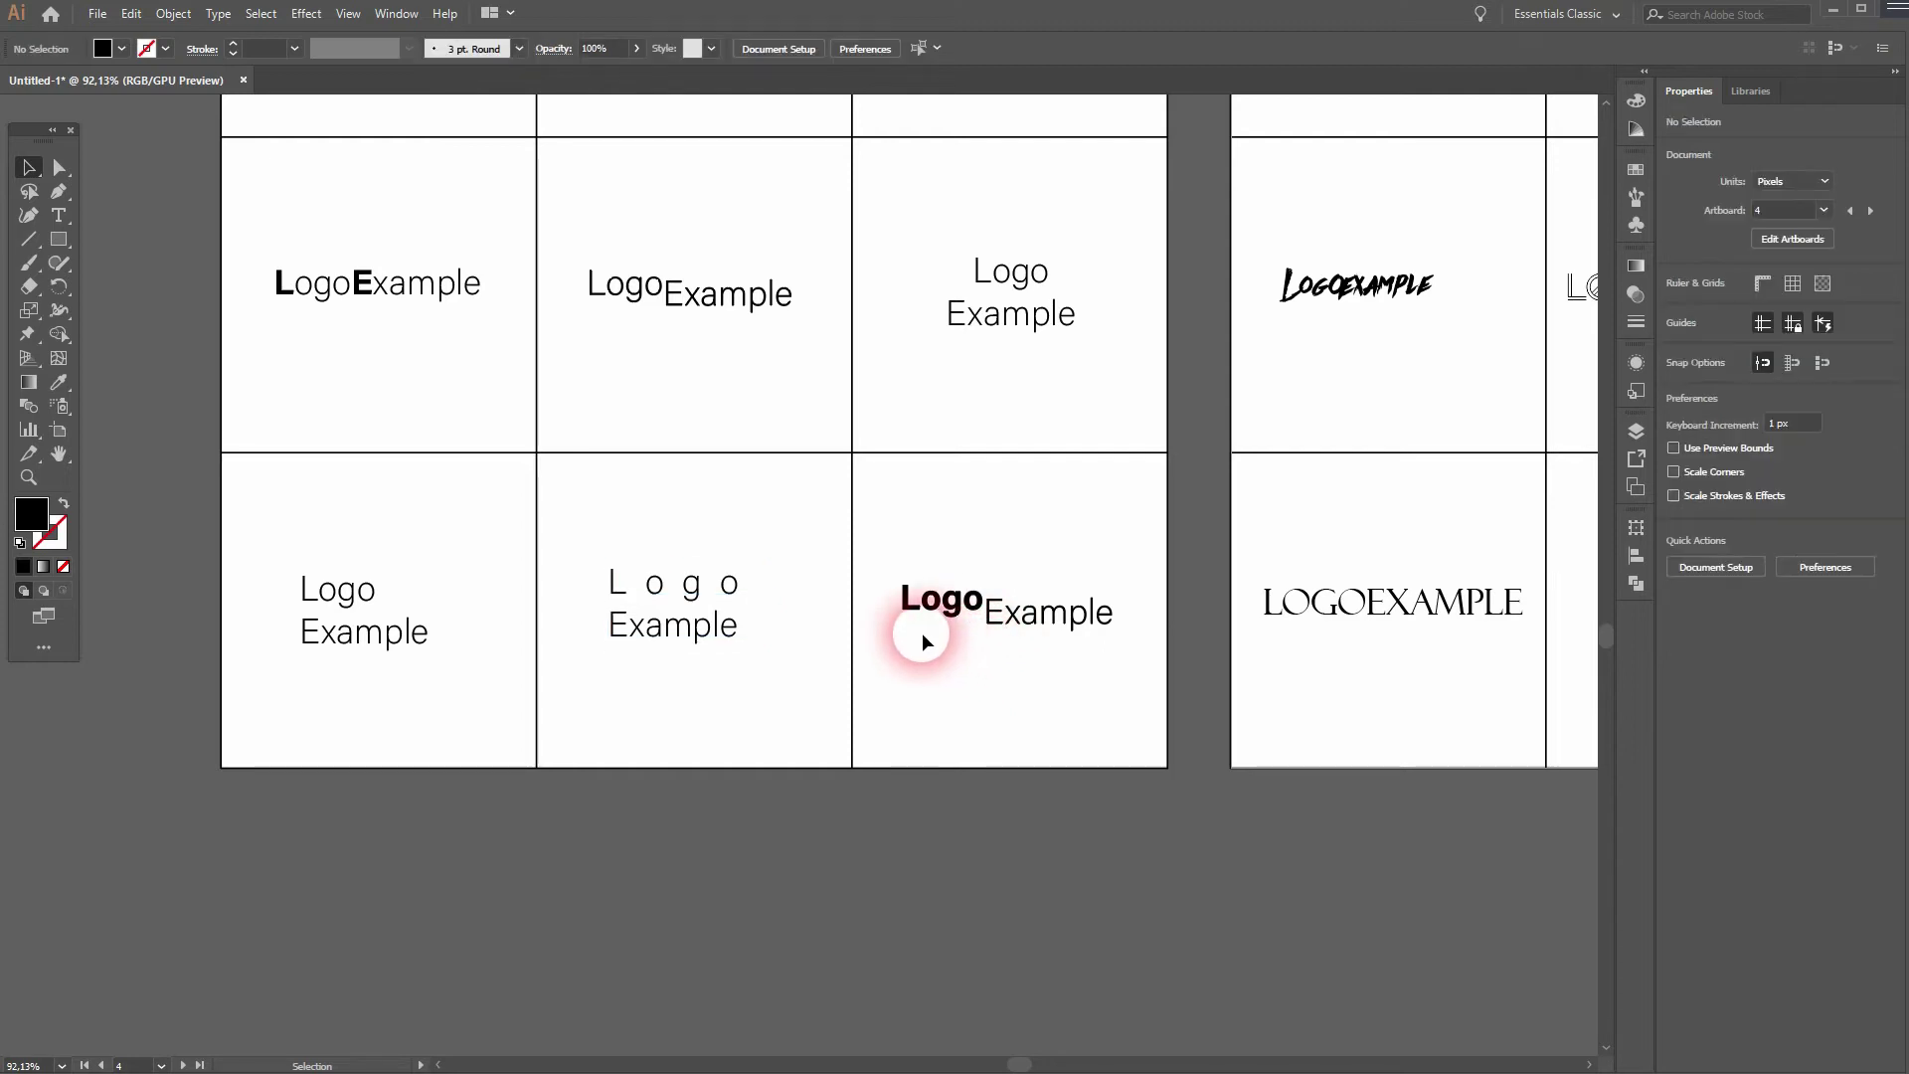
pyautogui.click(1014, 599)
pyautogui.click(1072, 540)
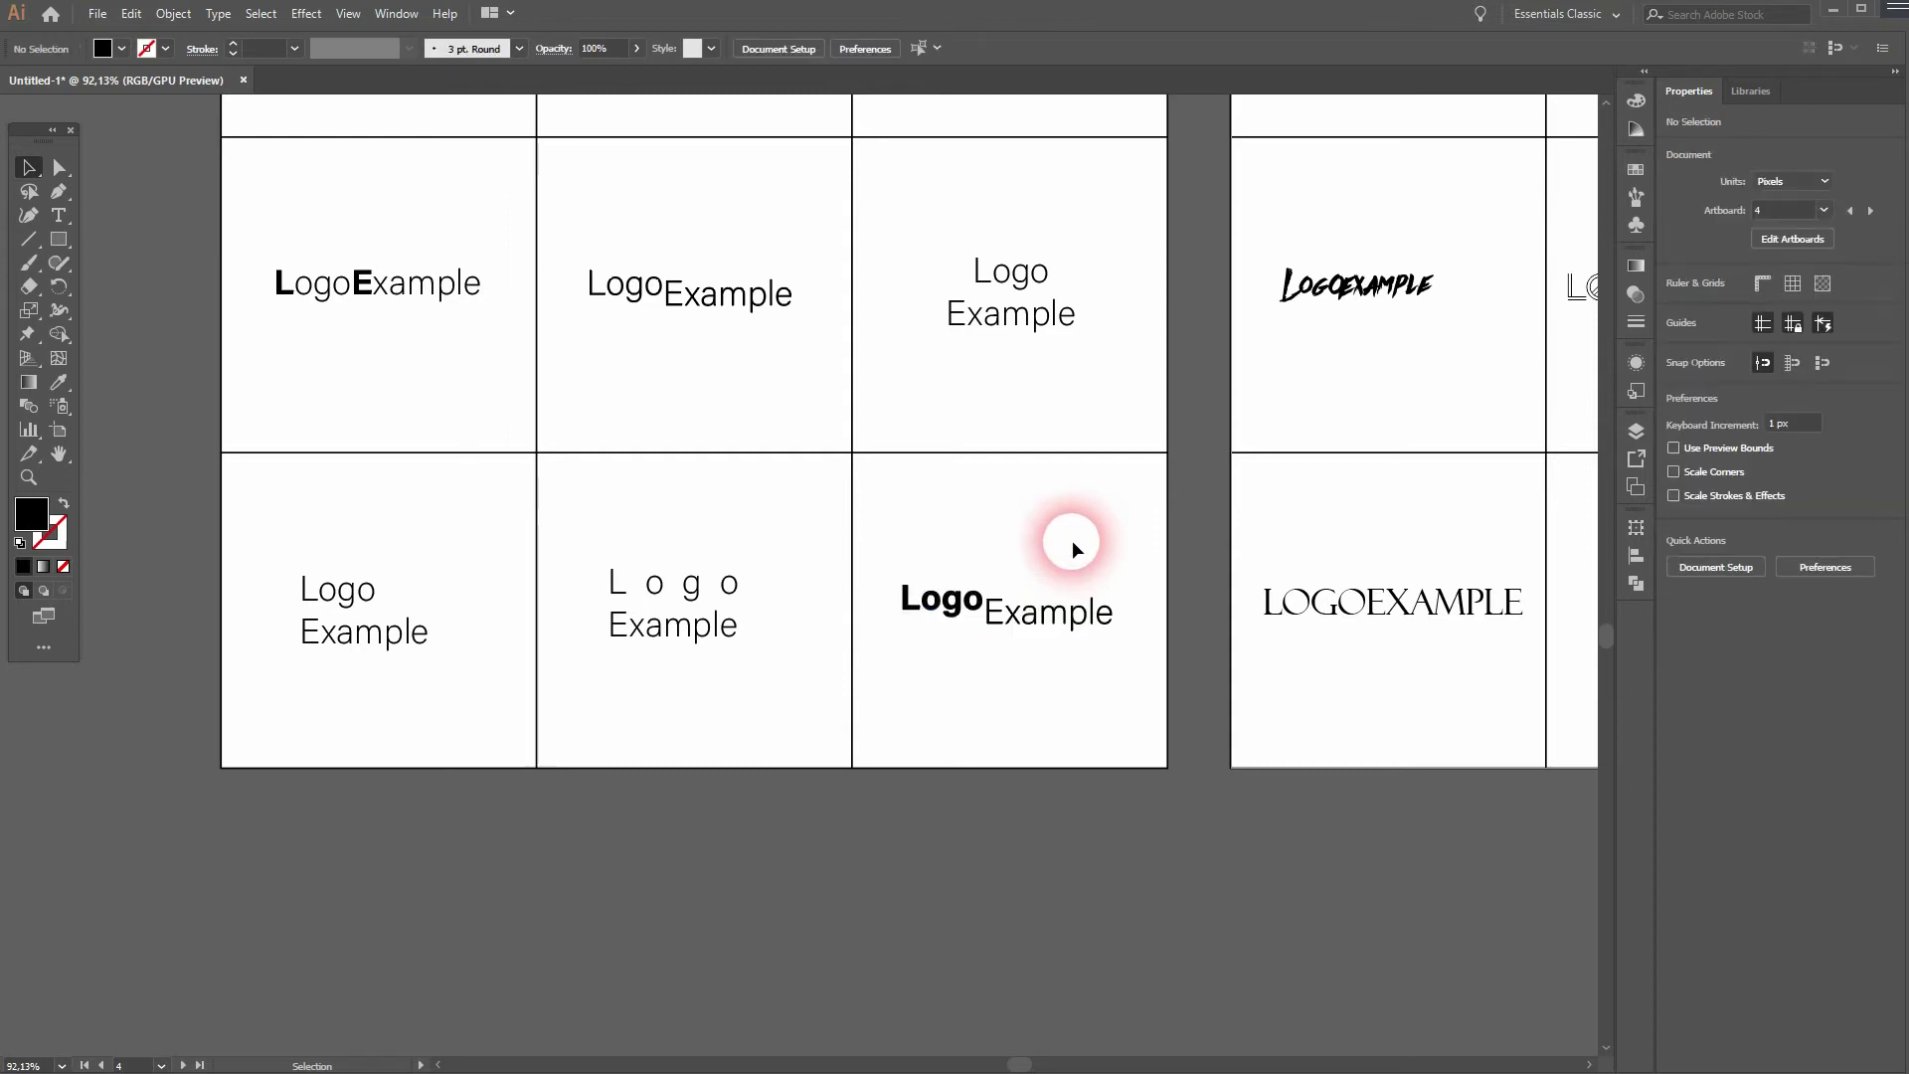
# Step: Compare the capitalization variants in the first and second rows of the CASING artboard, from Logoexample to LOGOexample
pyautogui.moveTo(857, 260); pyautogui.dragTo(910, 574)
pyautogui.moveTo(924, 217); pyautogui.dragTo(882, 457)
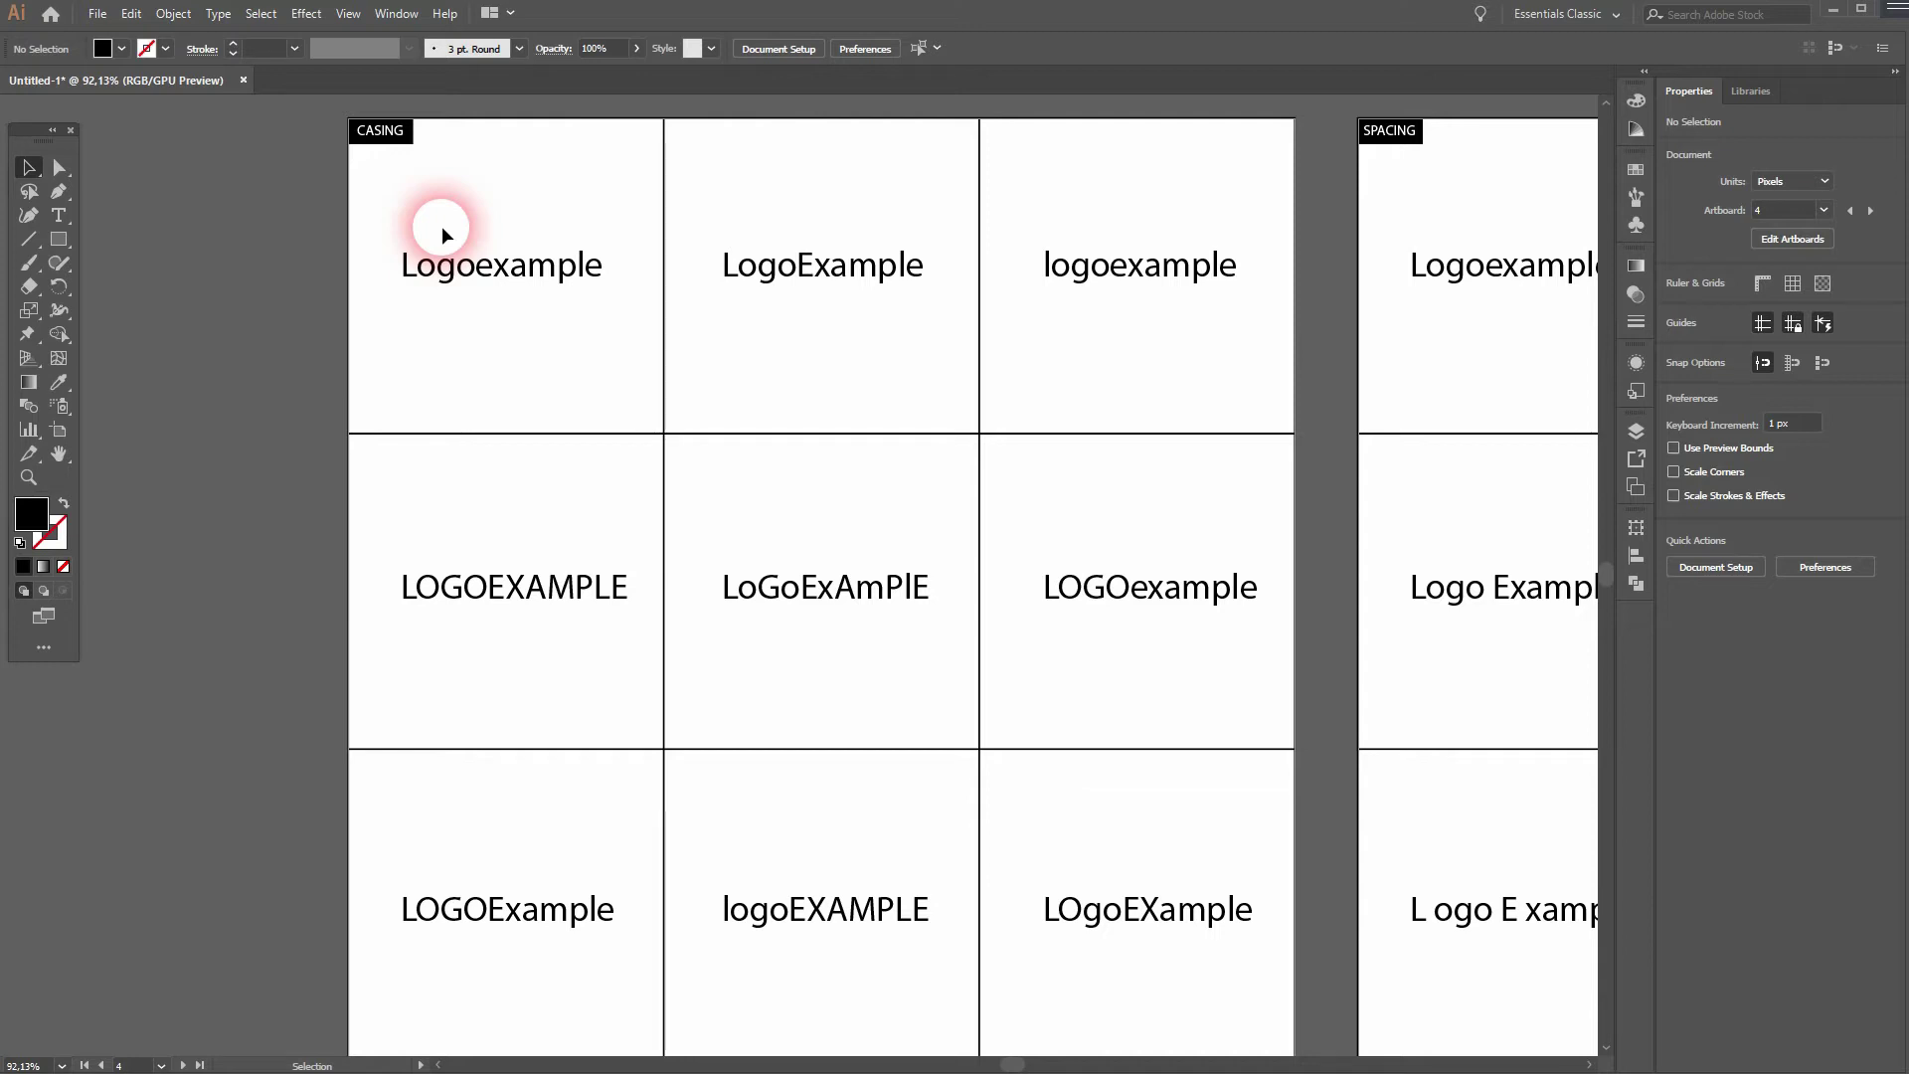
pyautogui.click(424, 276)
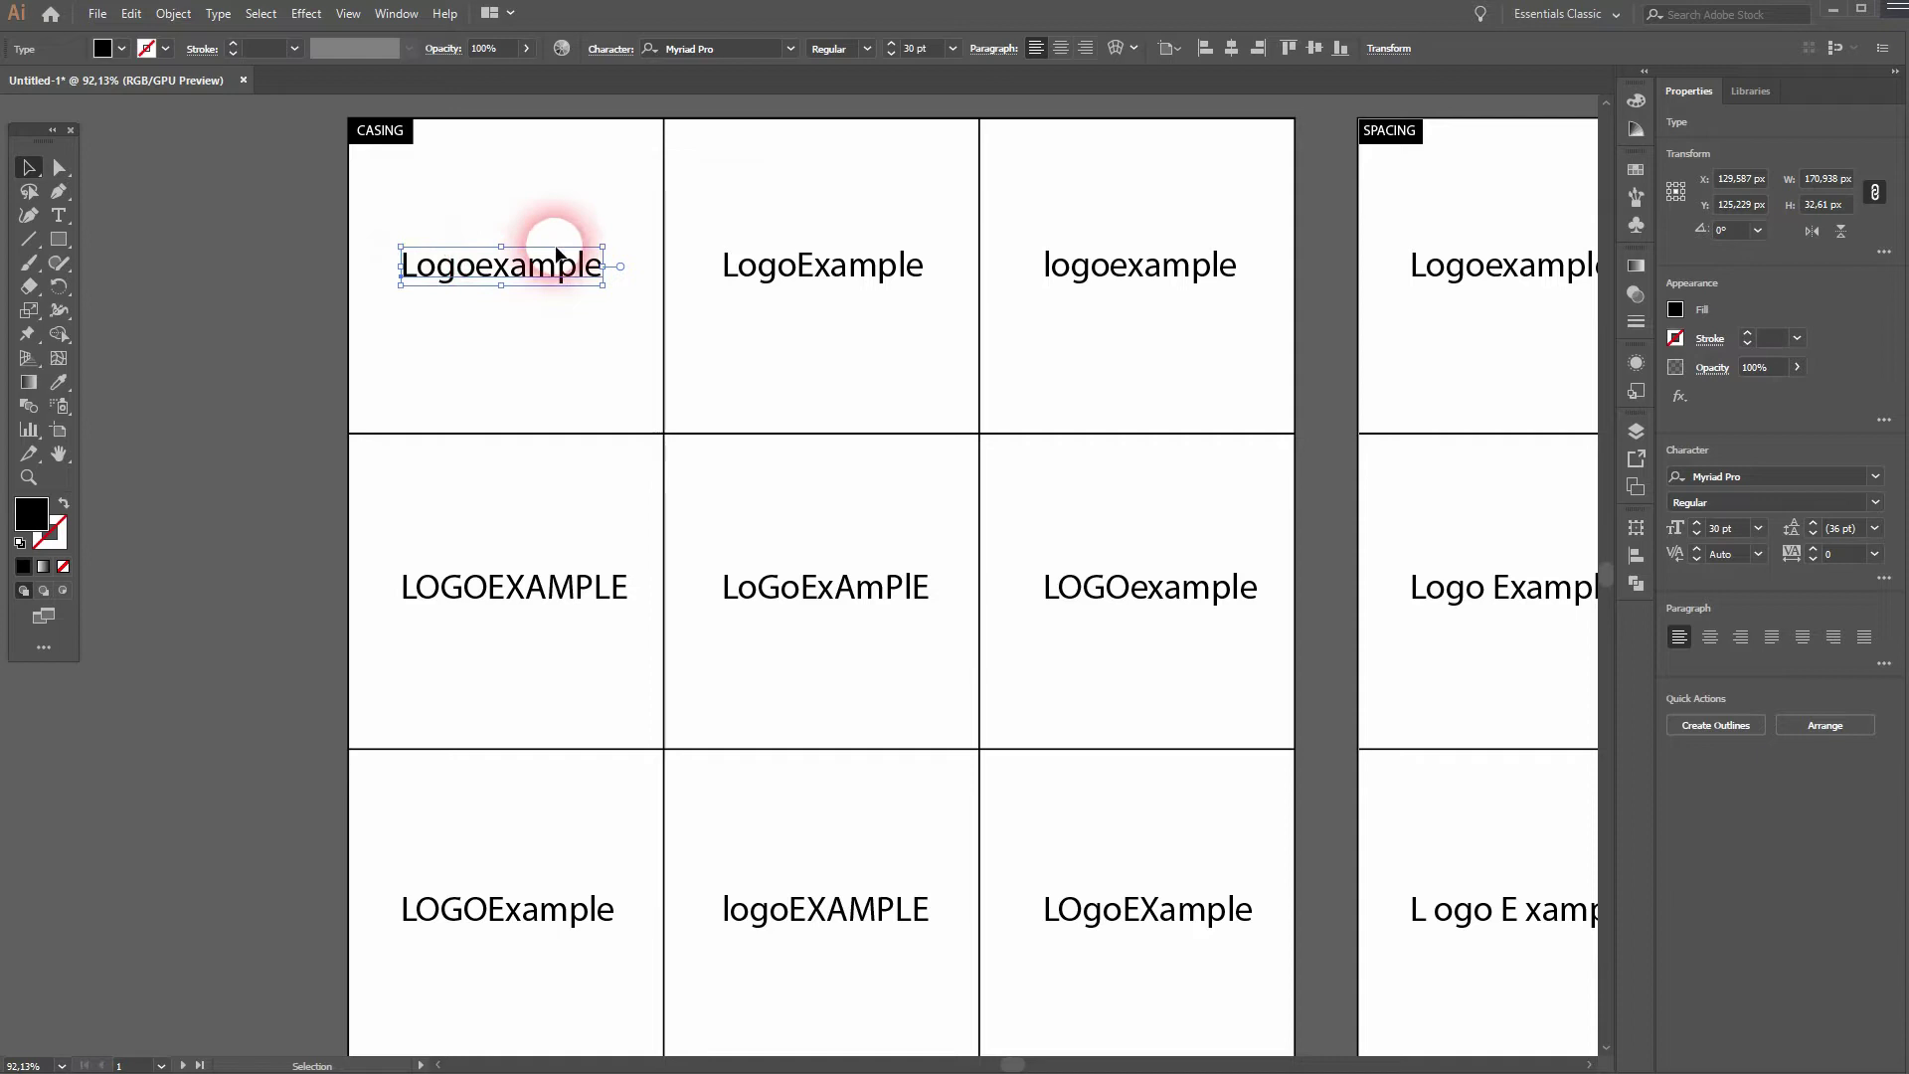
pyautogui.click(890, 278)
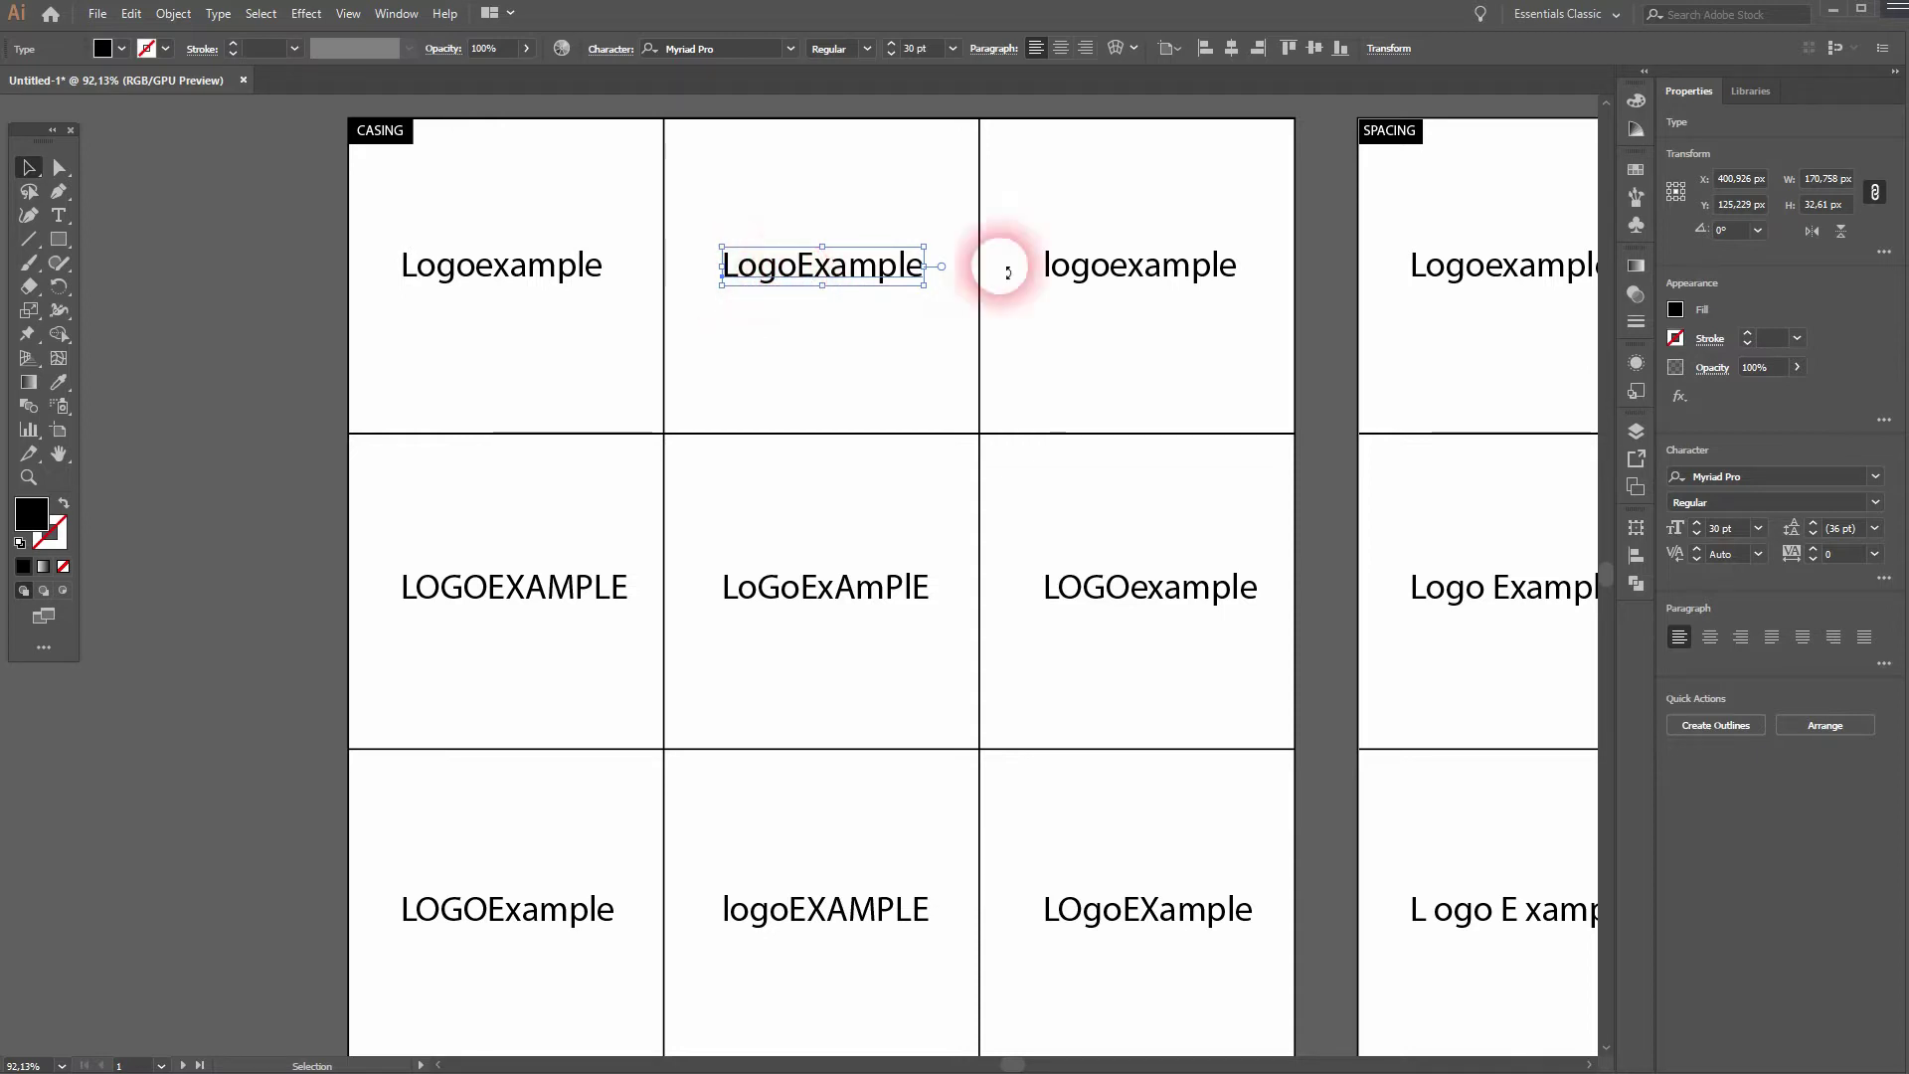
pyautogui.click(1153, 266)
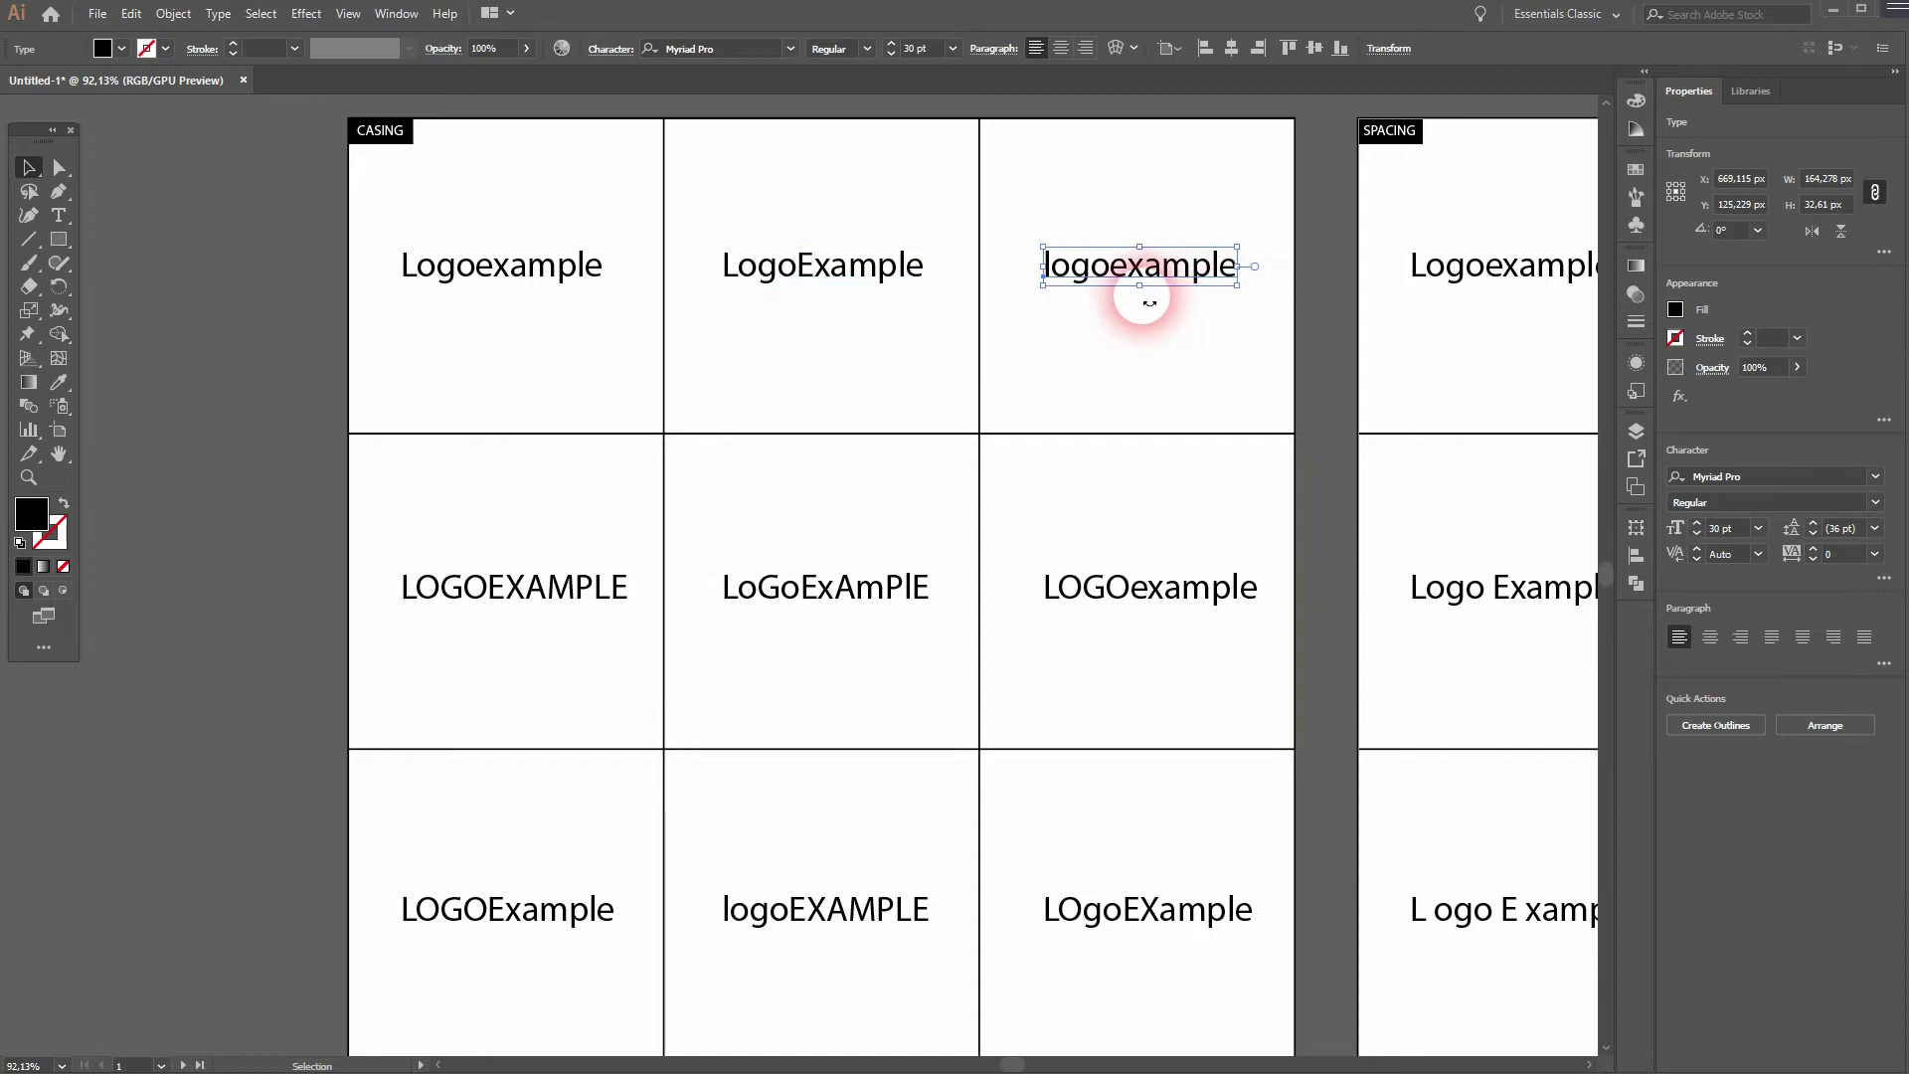
pyautogui.moveTo(837, 516); pyautogui.dragTo(747, 265)
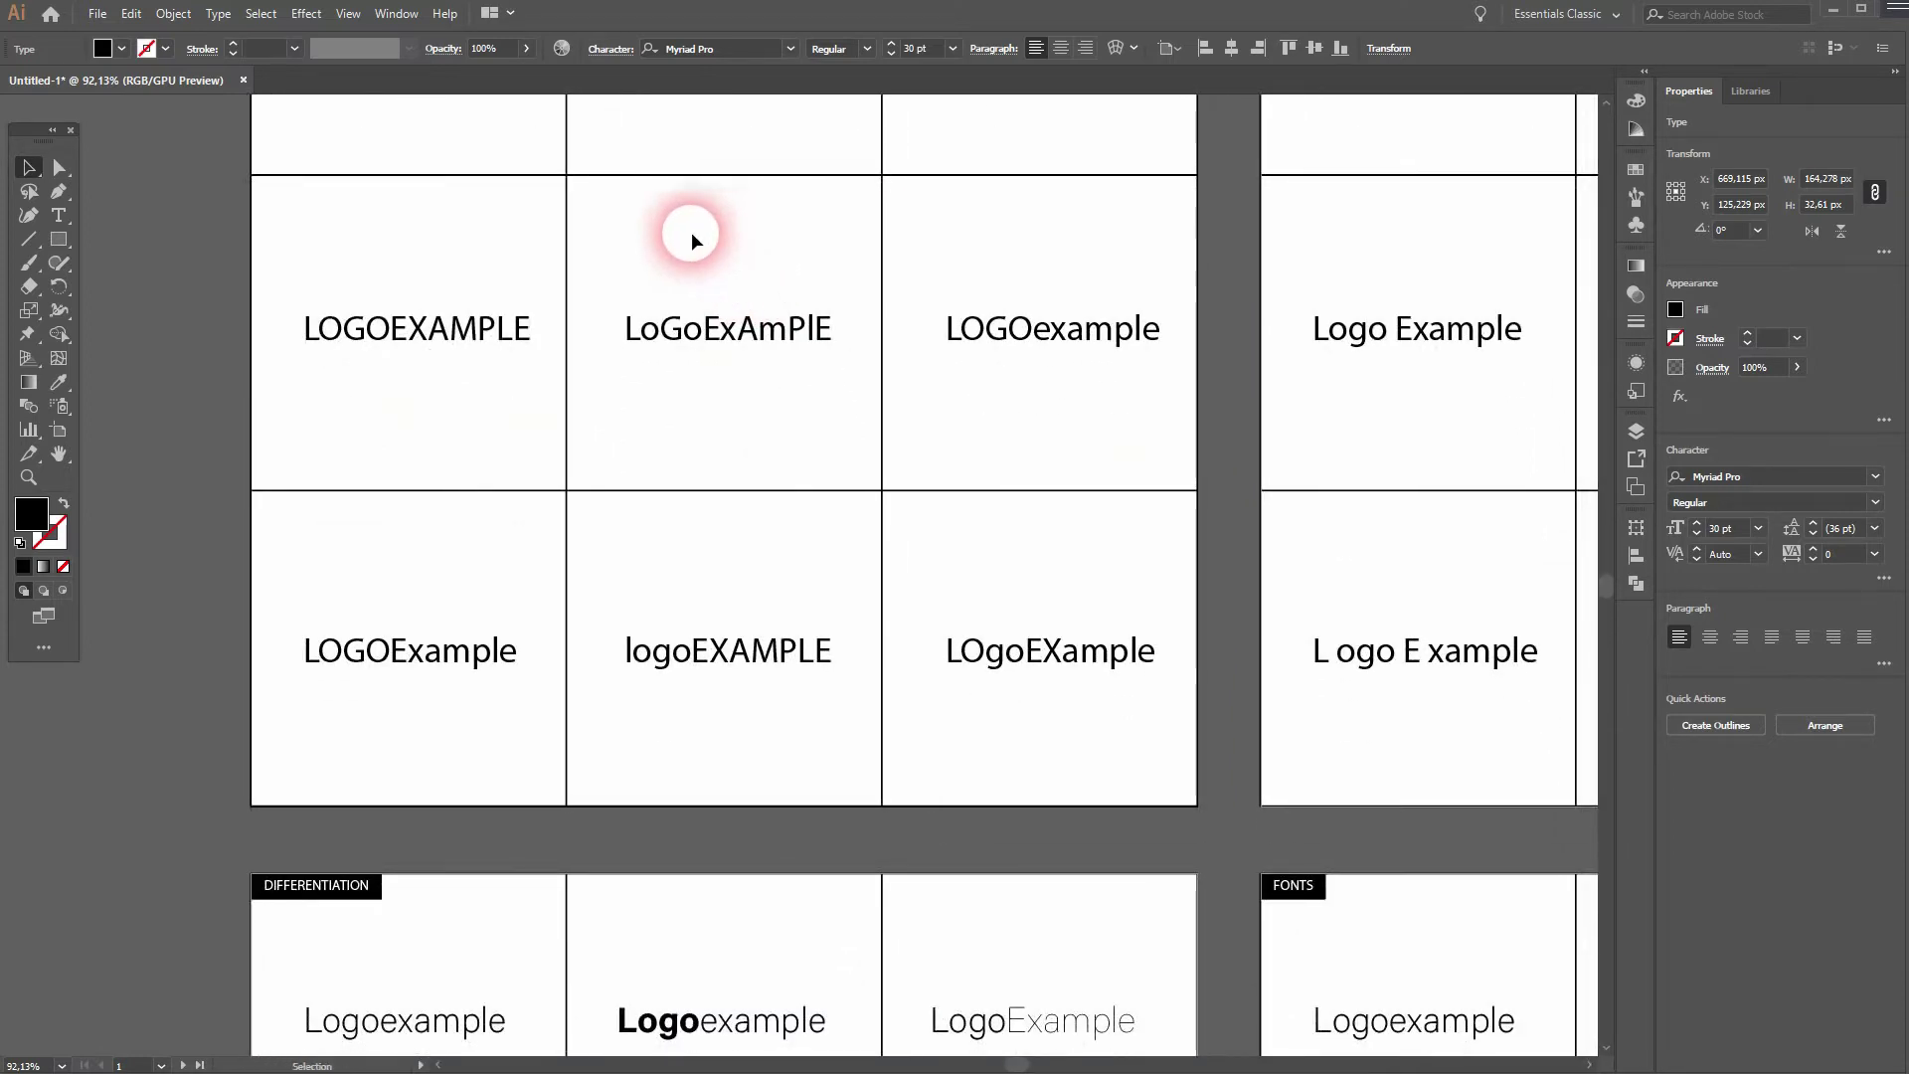
pyautogui.click(402, 344)
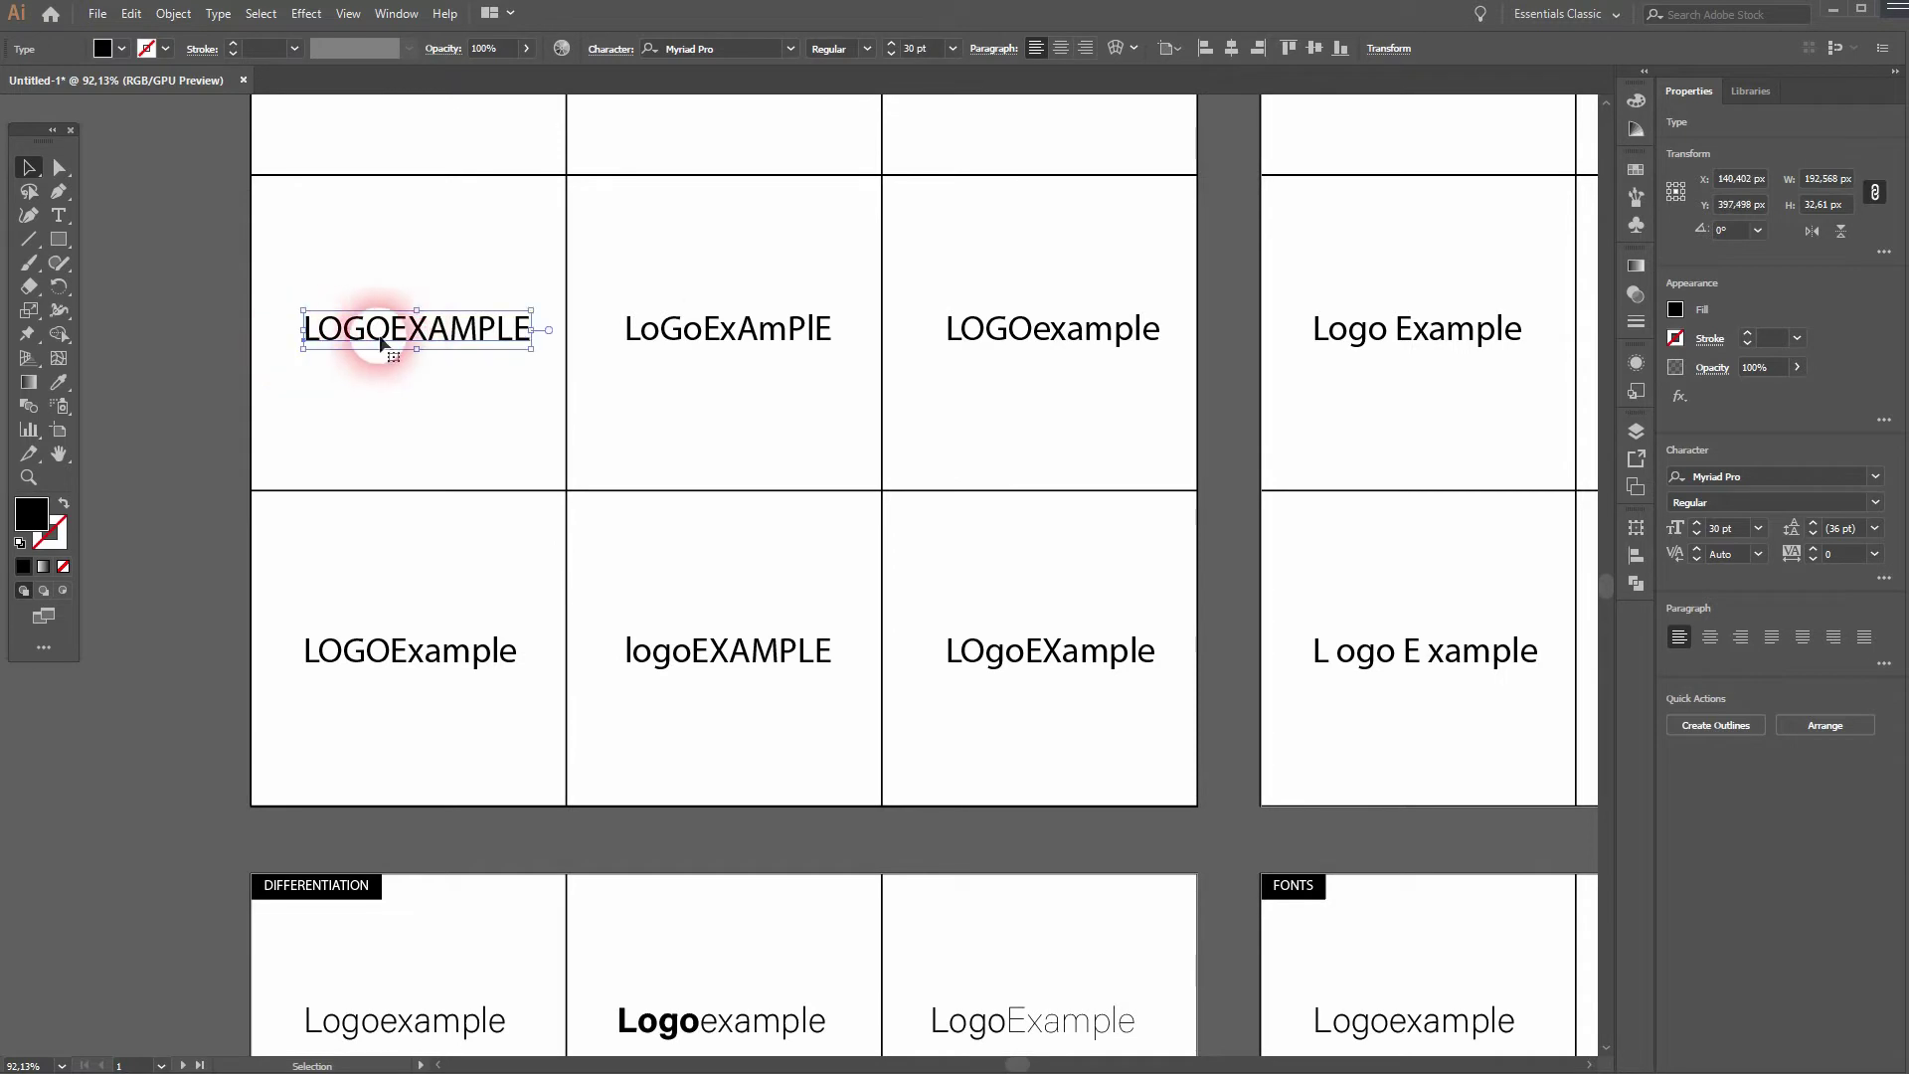
pyautogui.click(735, 330)
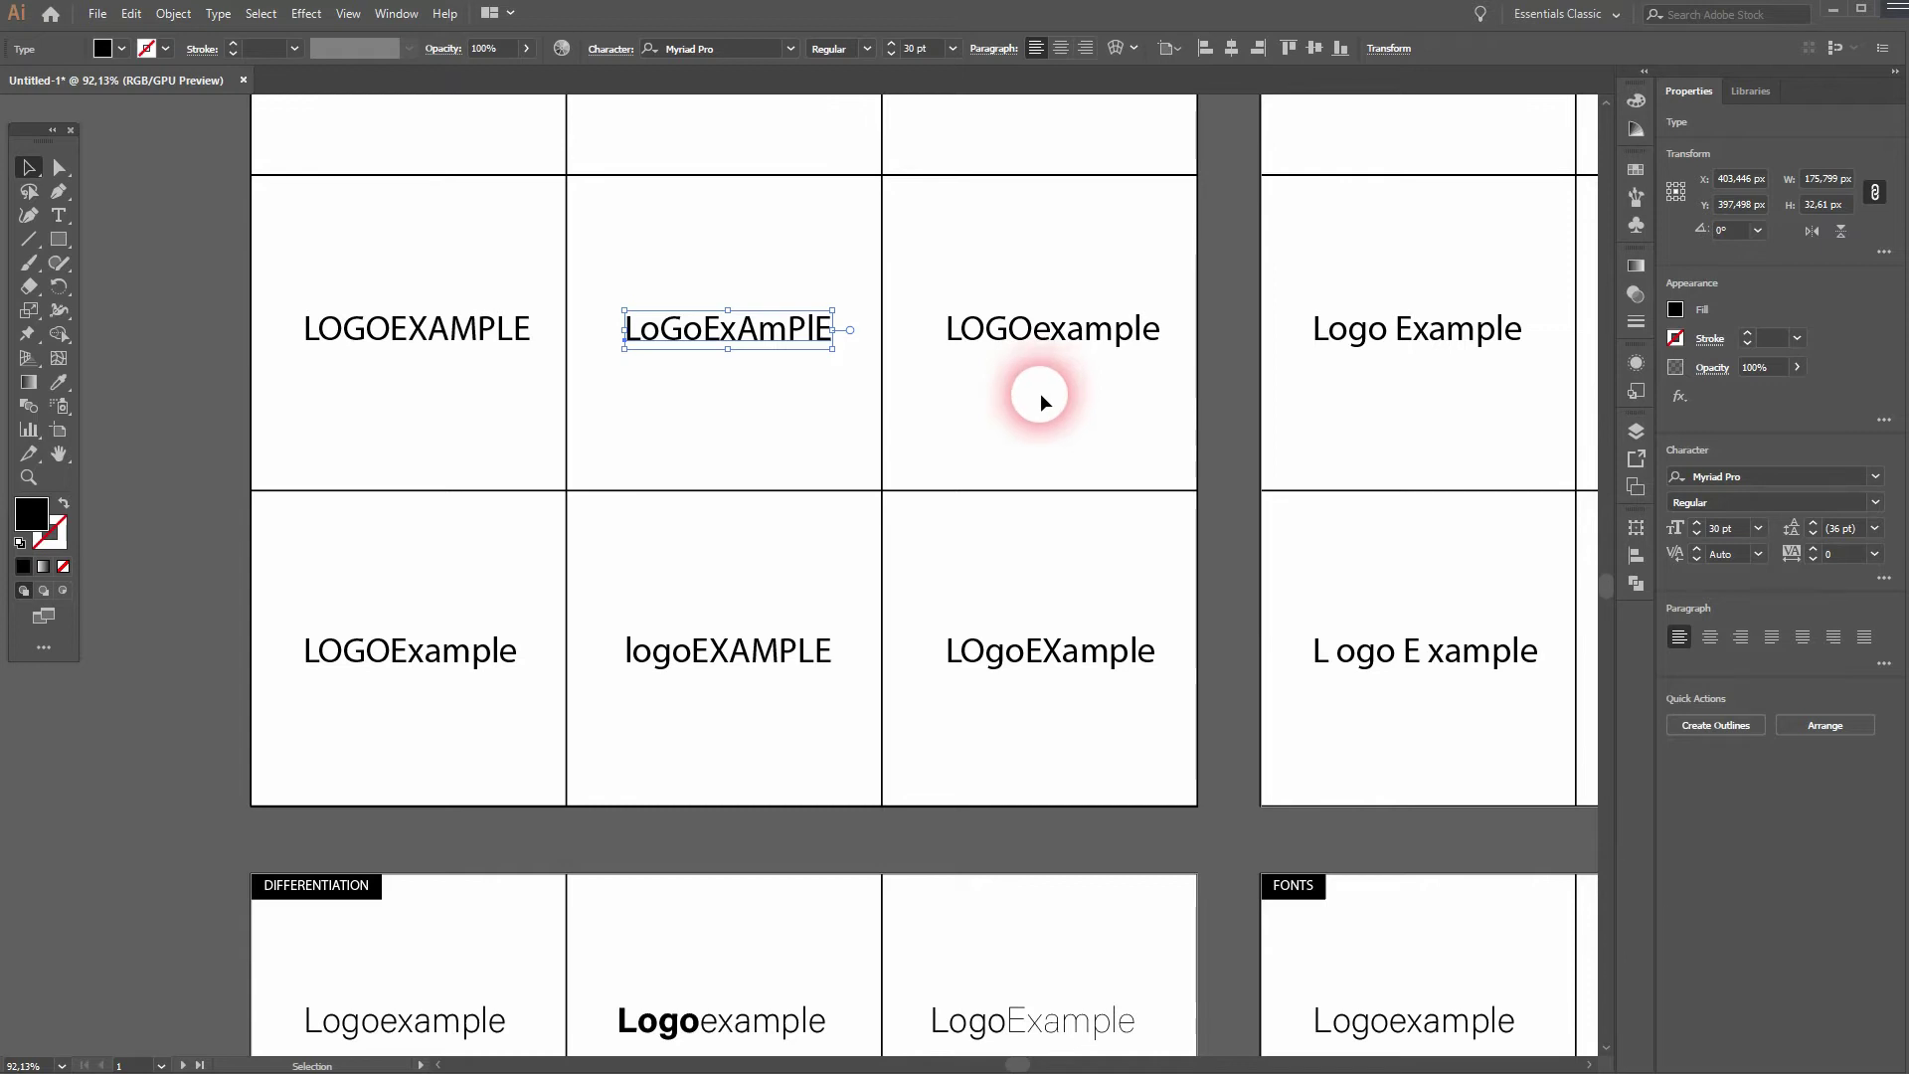
pyautogui.click(1047, 345)
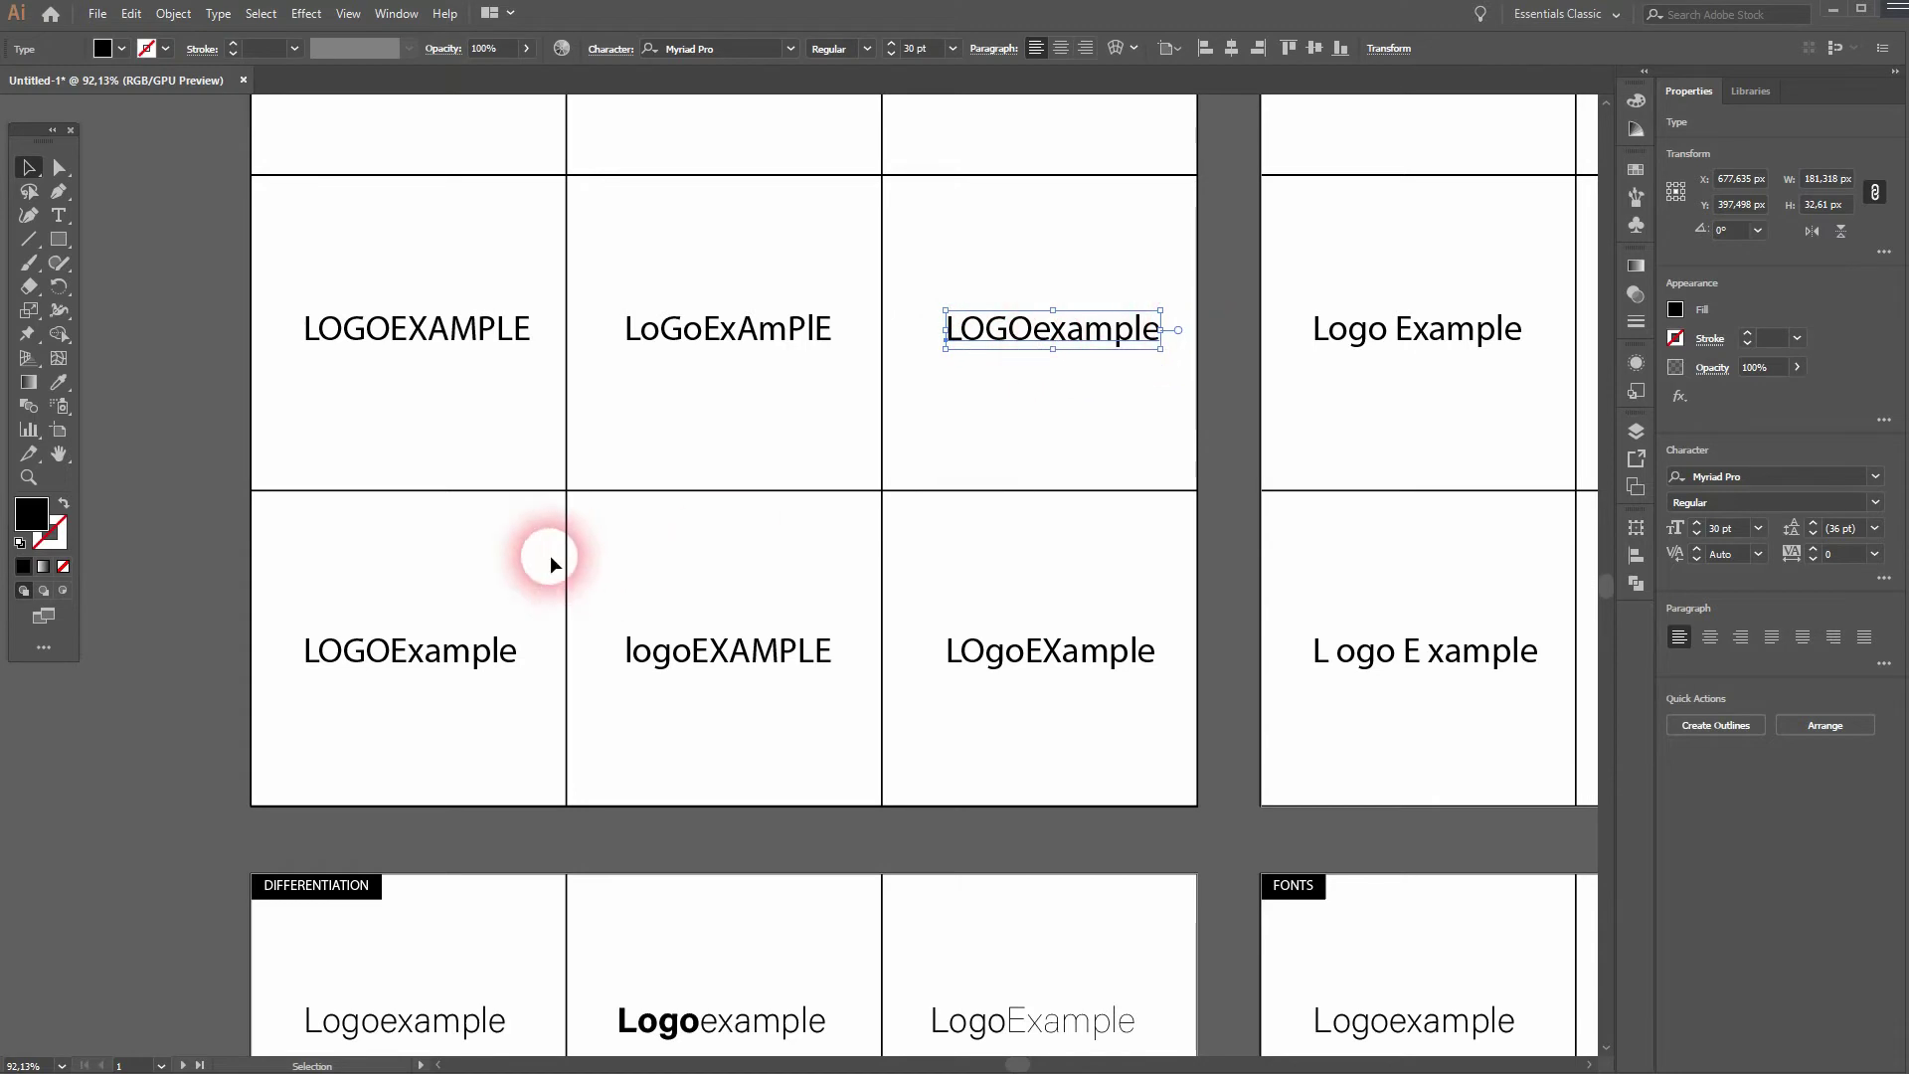
# Step: Compare the third-row capitalization variants LOGOExample, logoEXAMPLE and LOgoEXample on the CASING artboard
pyautogui.moveTo(533, 585); pyautogui.dragTo(533, 440)
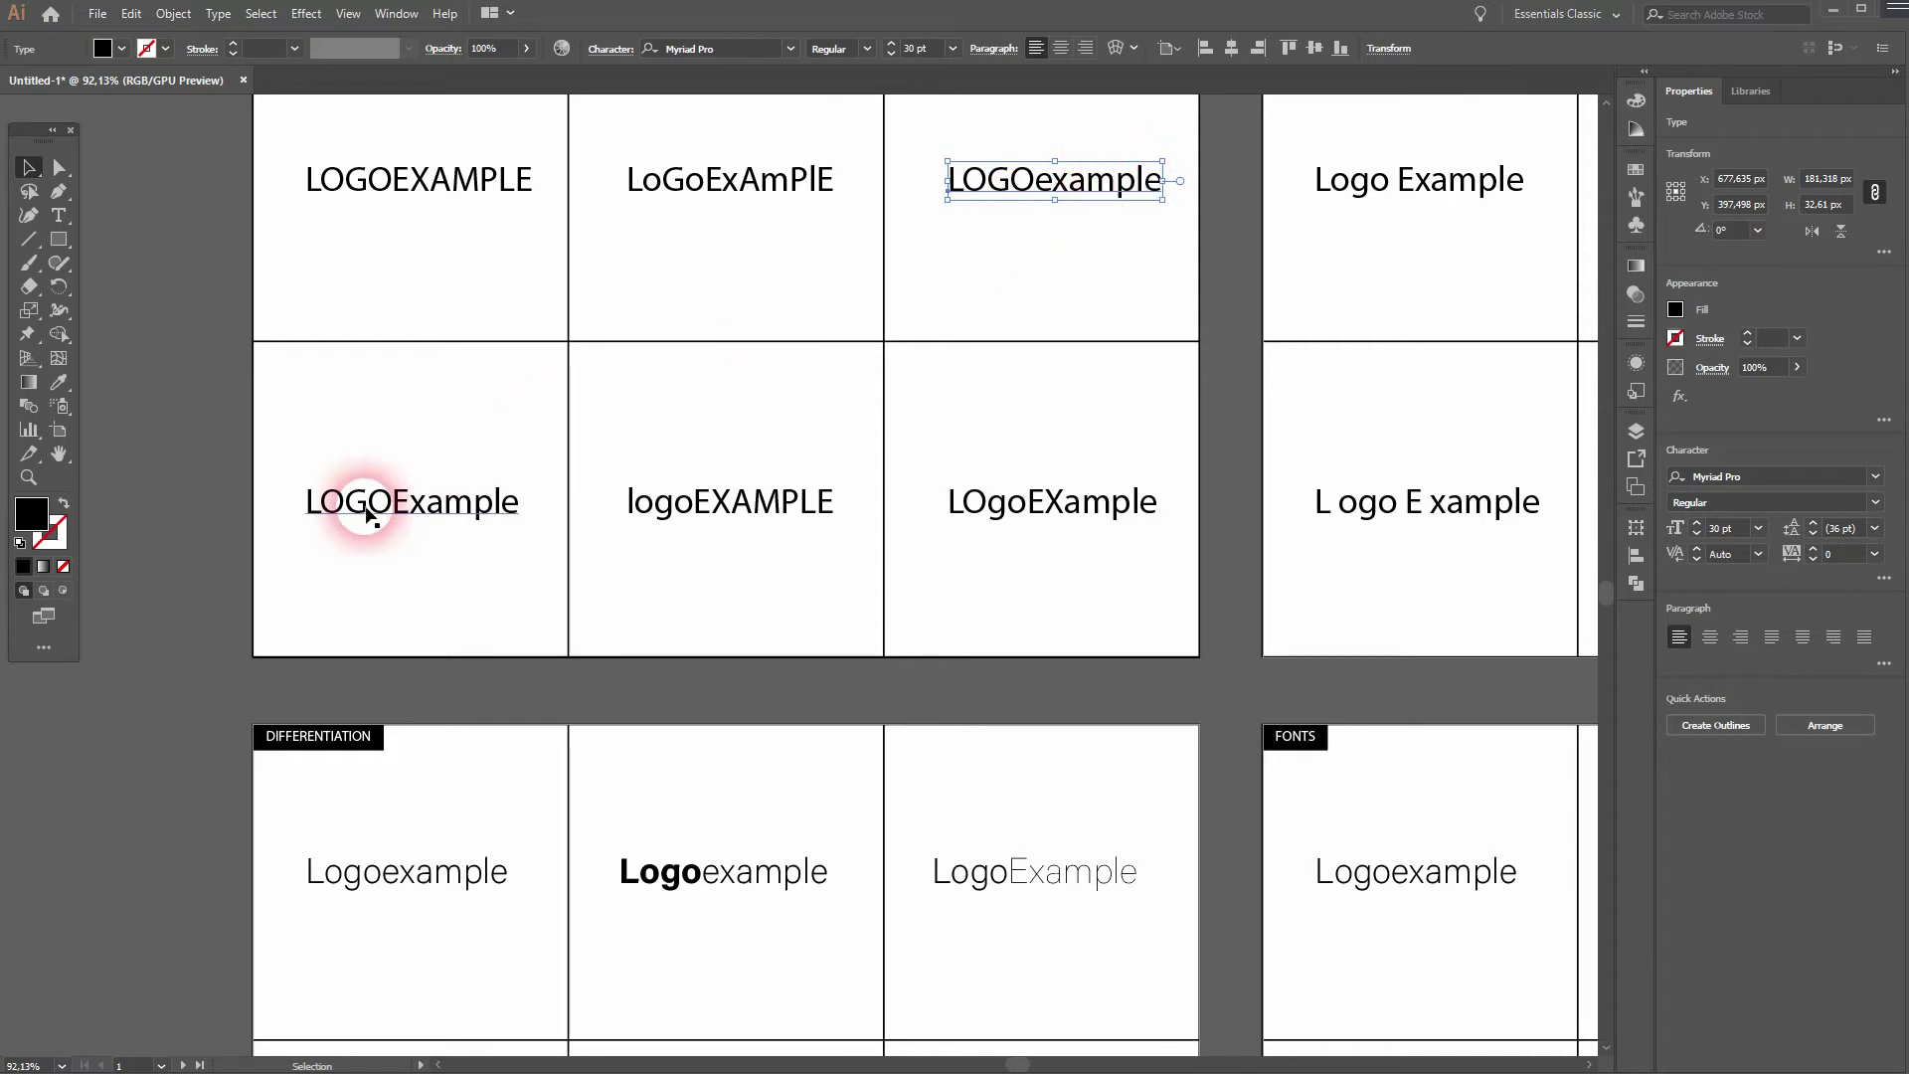
pyautogui.click(416, 515)
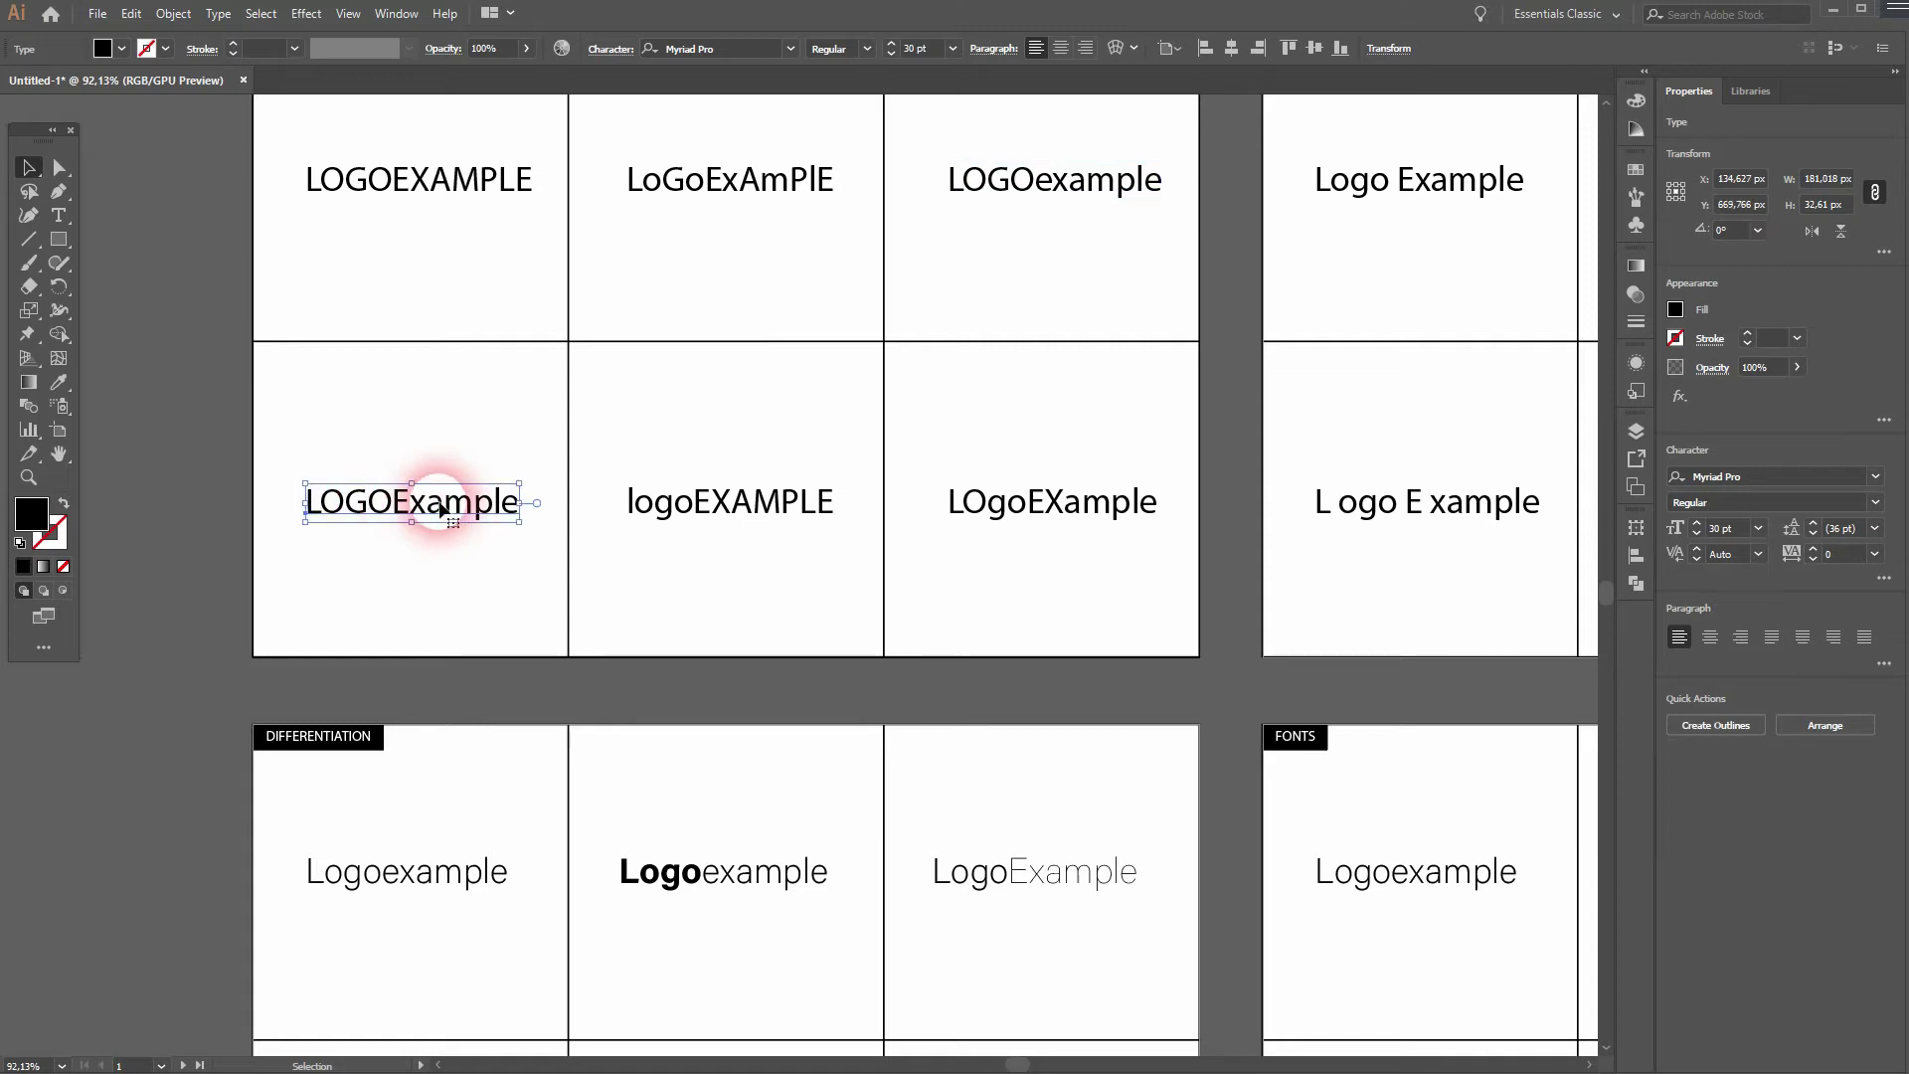
pyautogui.click(738, 500)
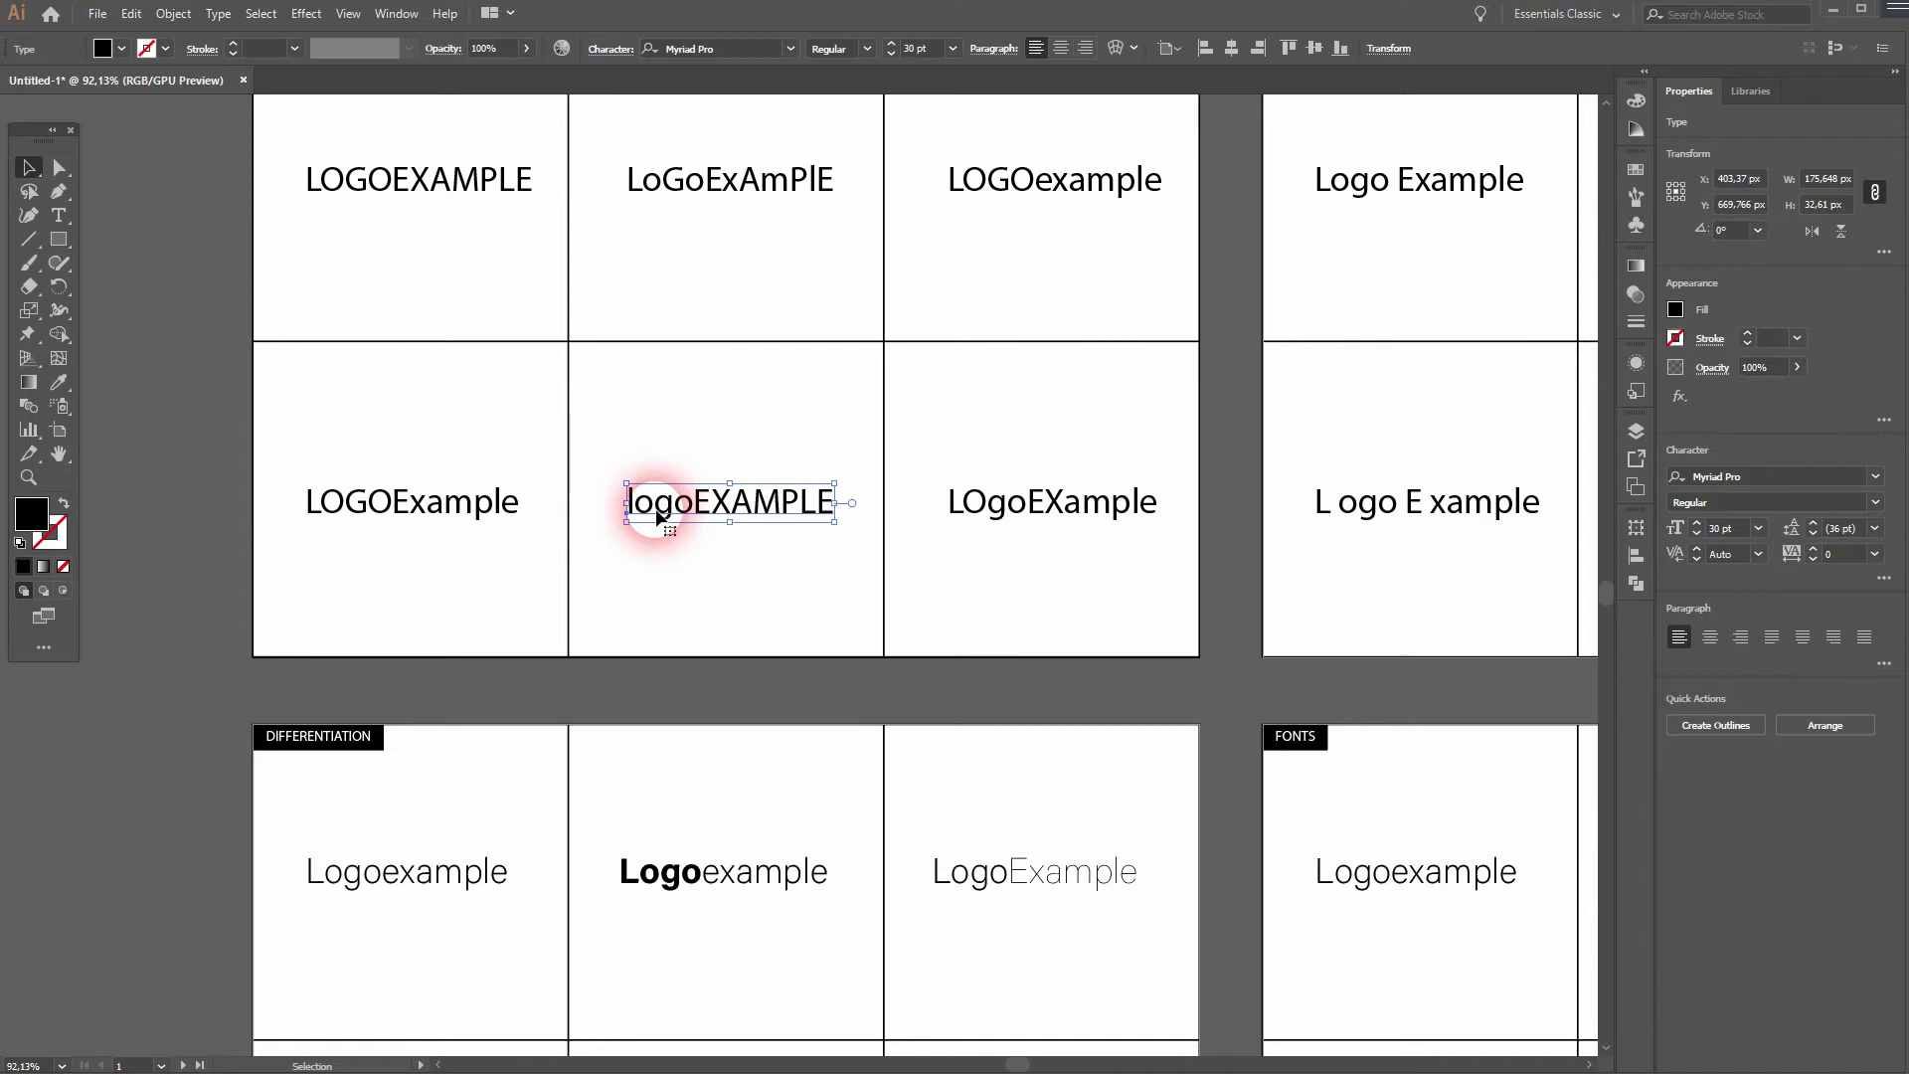
pyautogui.click(1076, 511)
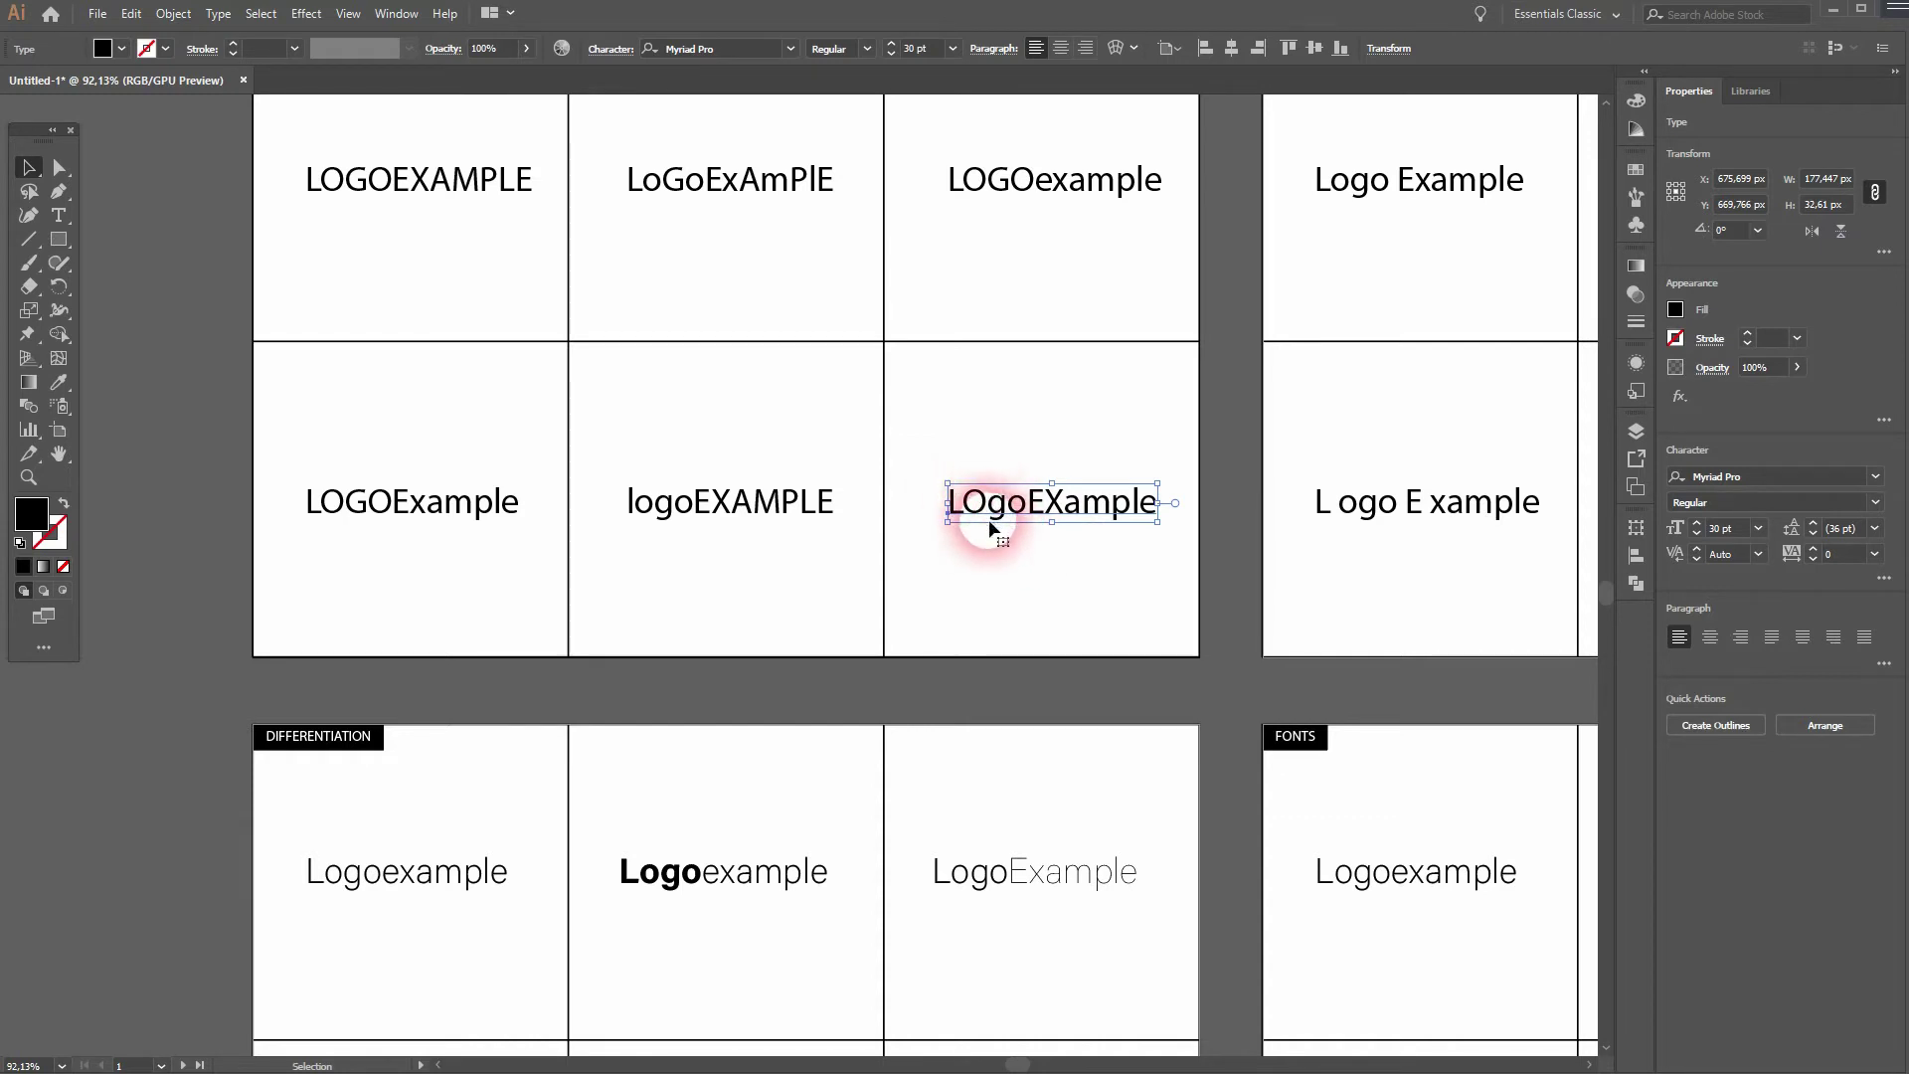
pyautogui.click(945, 298)
pyautogui.moveTo(945, 290); pyautogui.dragTo(970, 483)
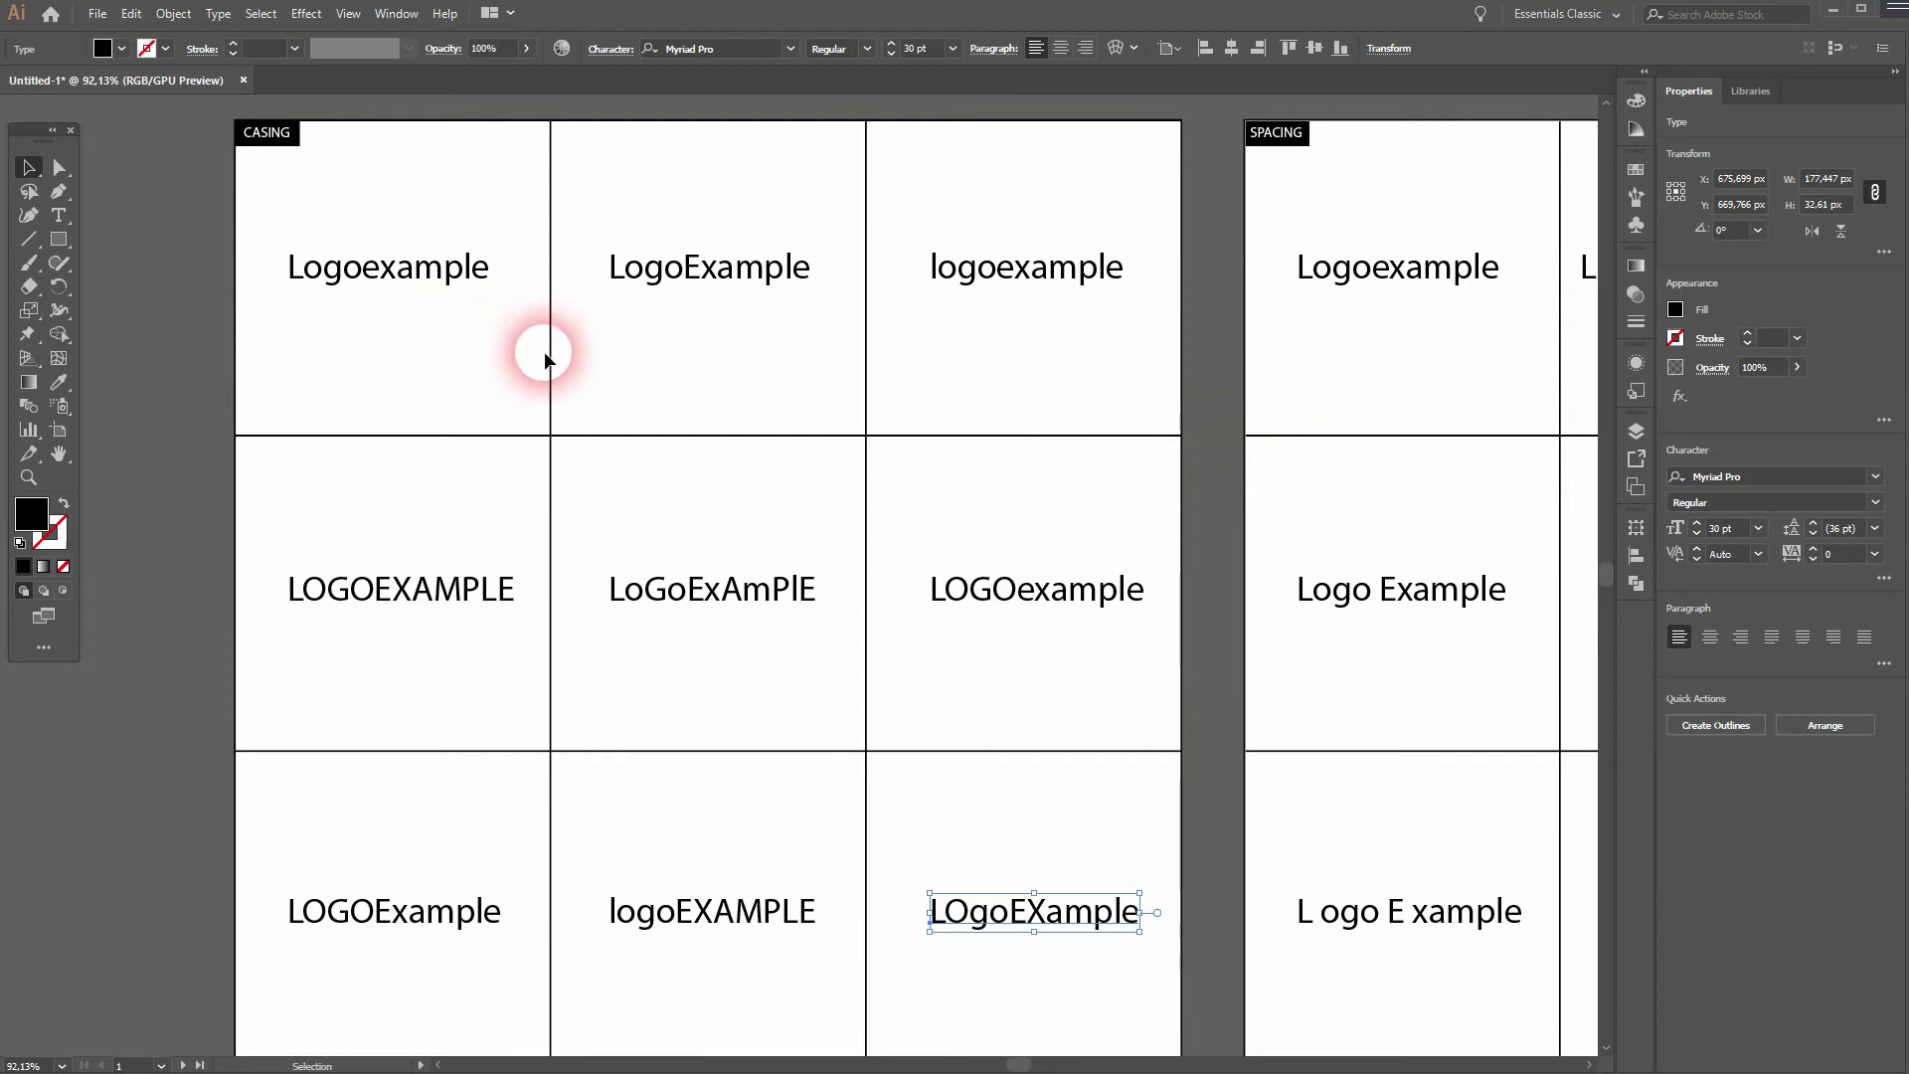
# Step: Compare the letter tracking of the three first-row samples on the SPACING artboard and browse the tracking presets for the tight version
pyautogui.moveTo(1435, 379); pyautogui.dragTo(597, 375)
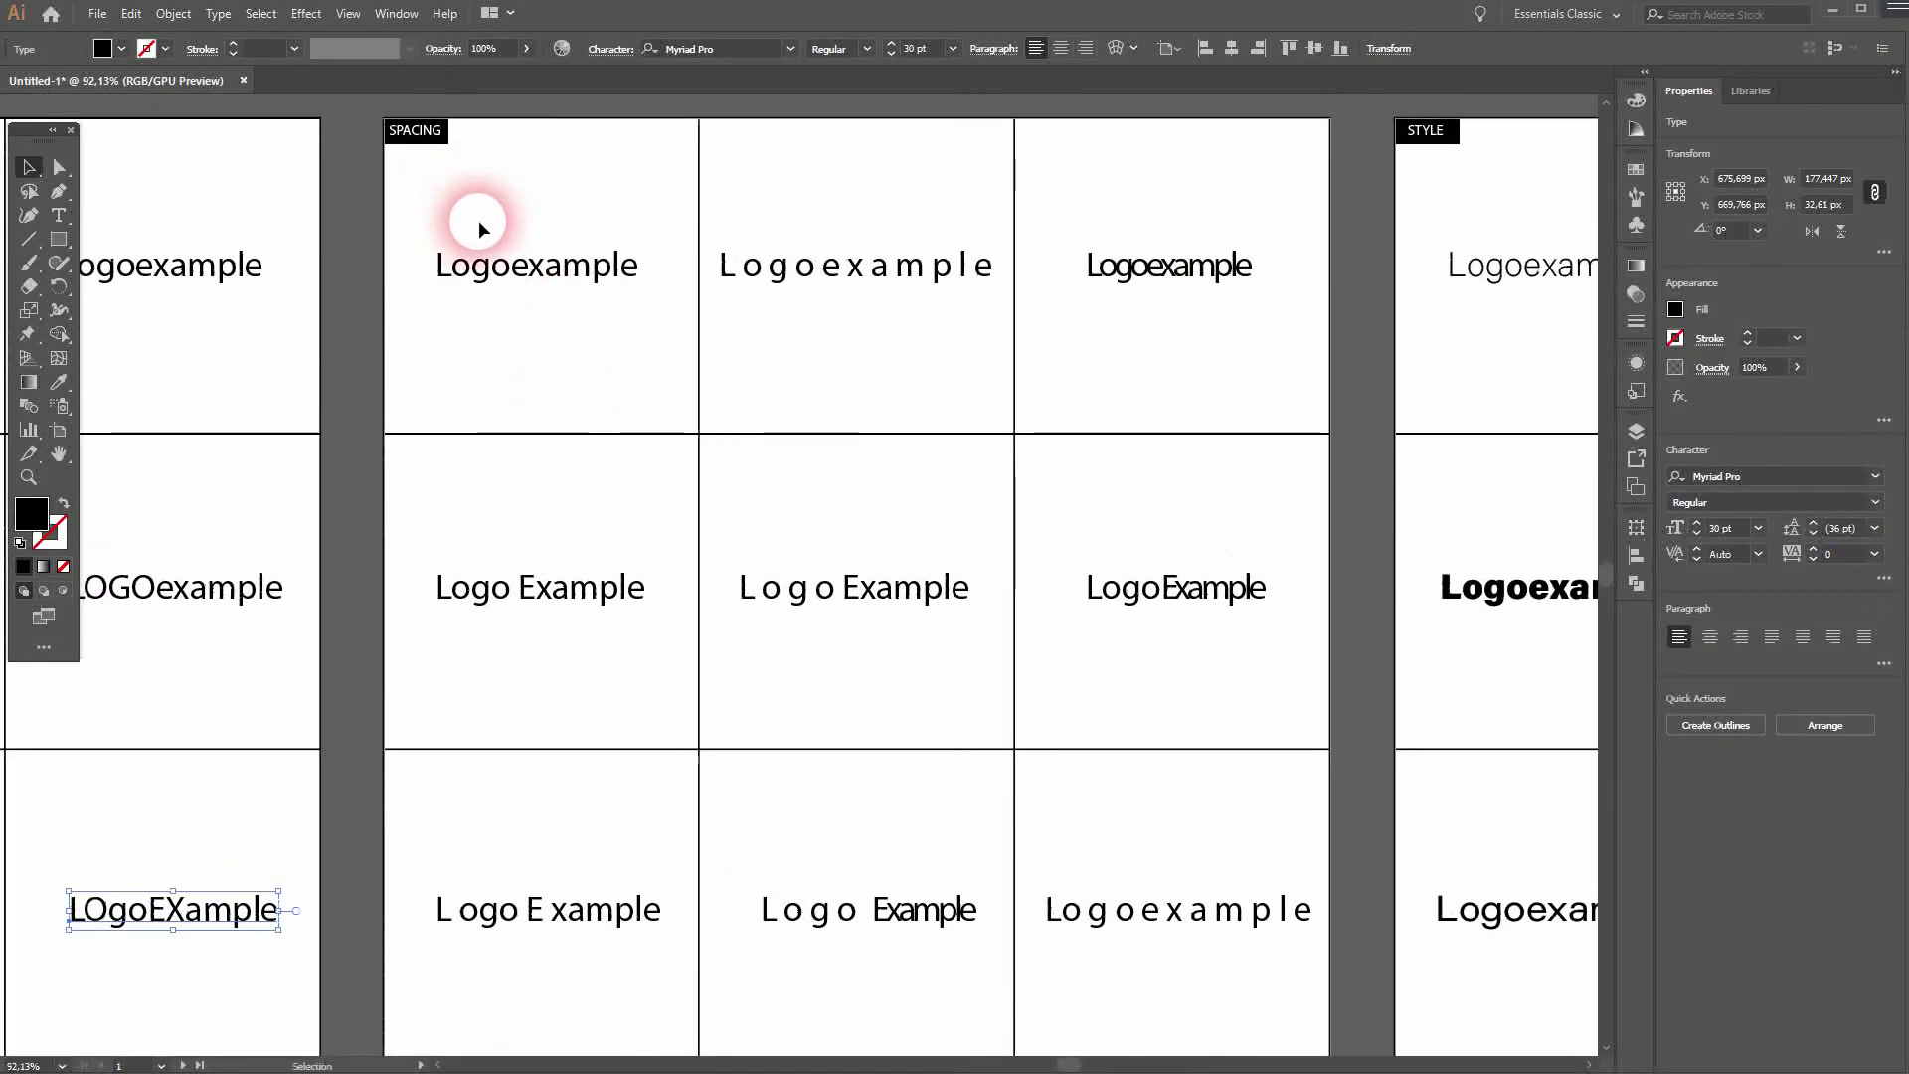
pyautogui.click(550, 260)
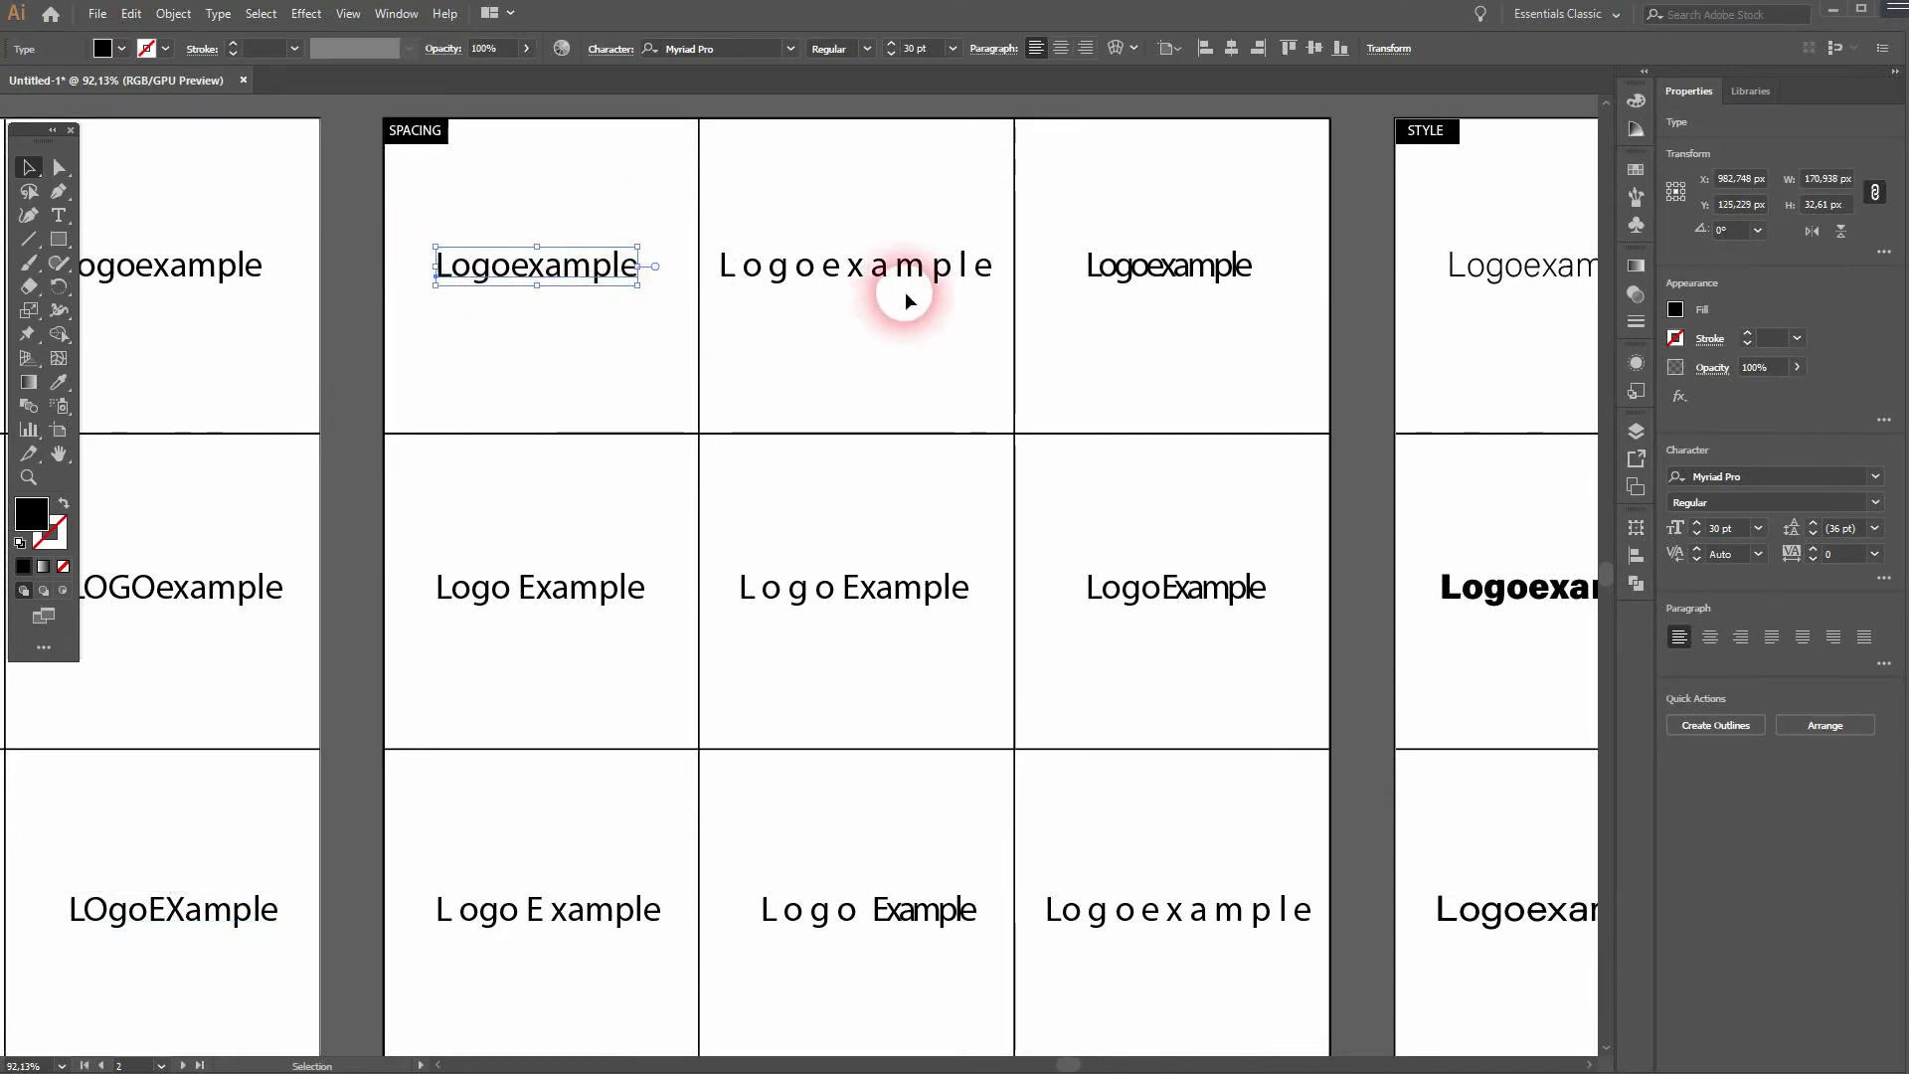
pyautogui.click(882, 265)
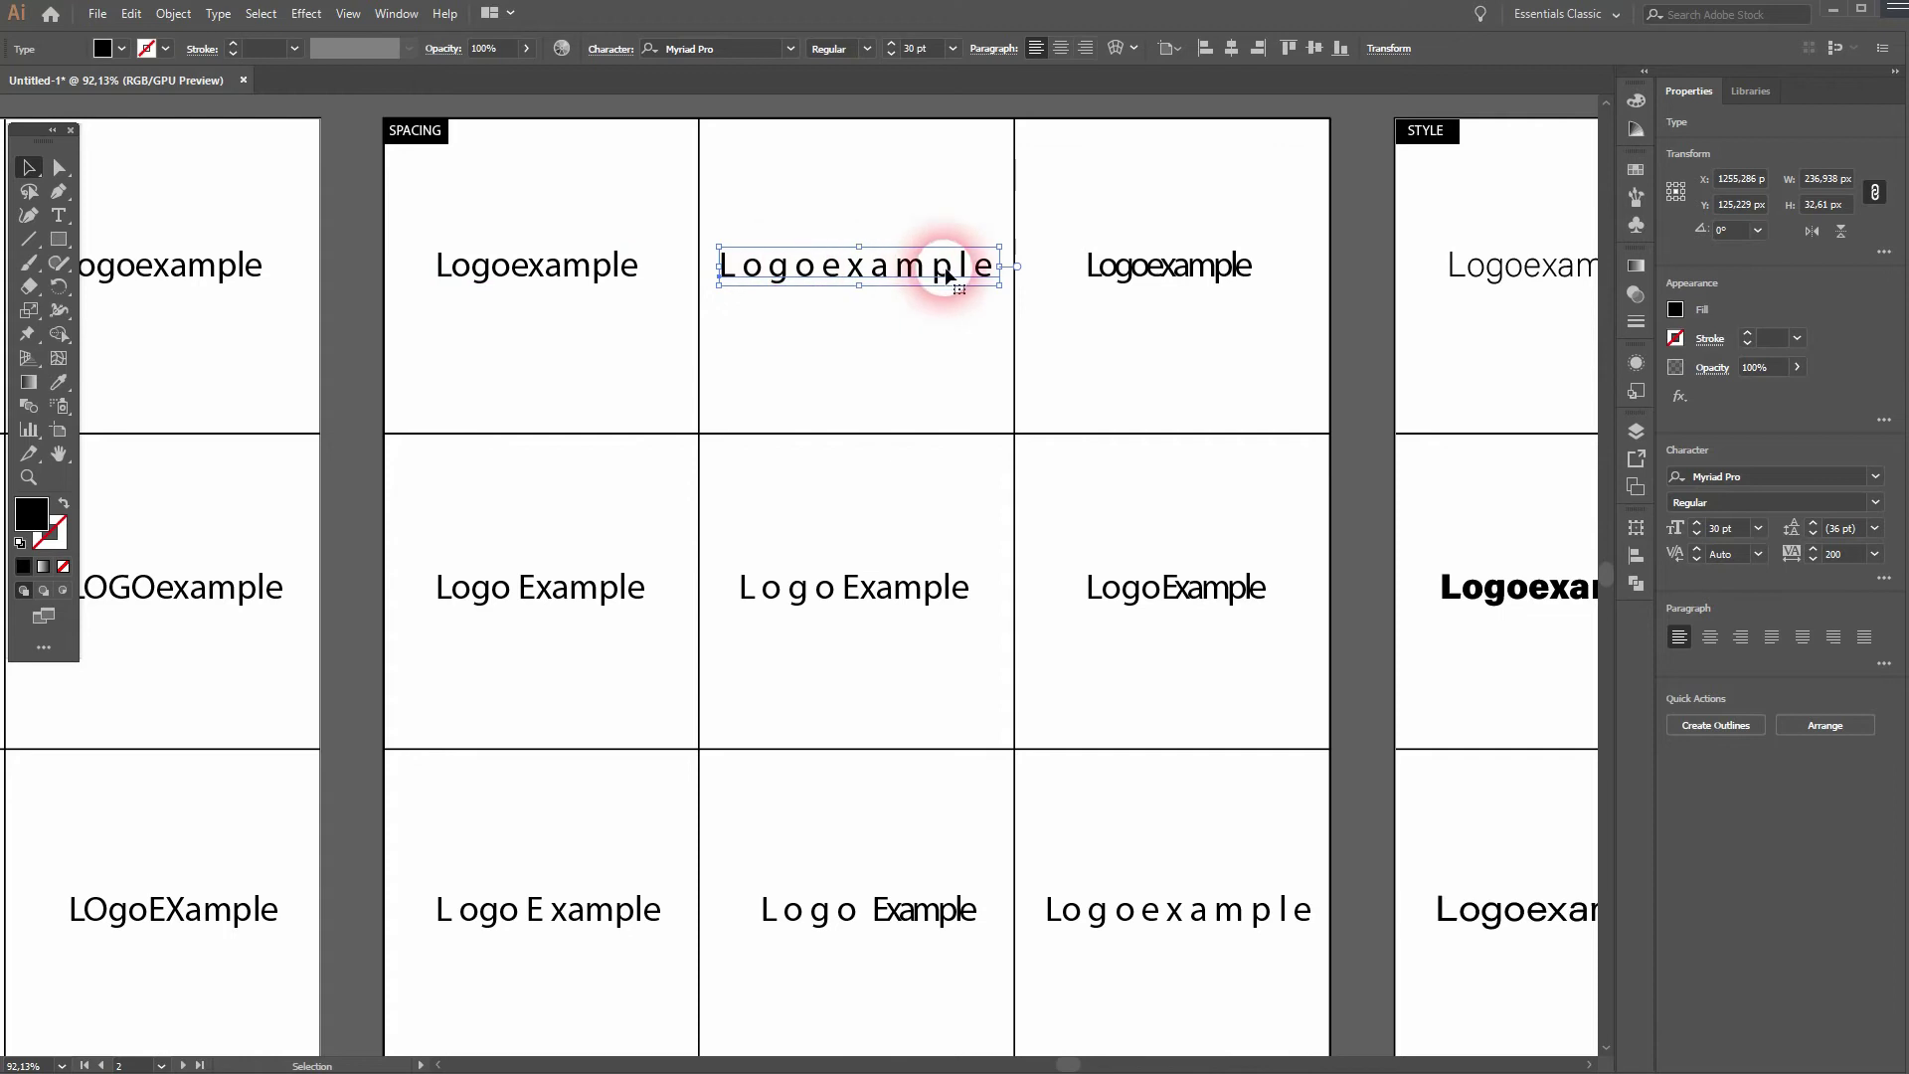
pyautogui.click(1179, 279)
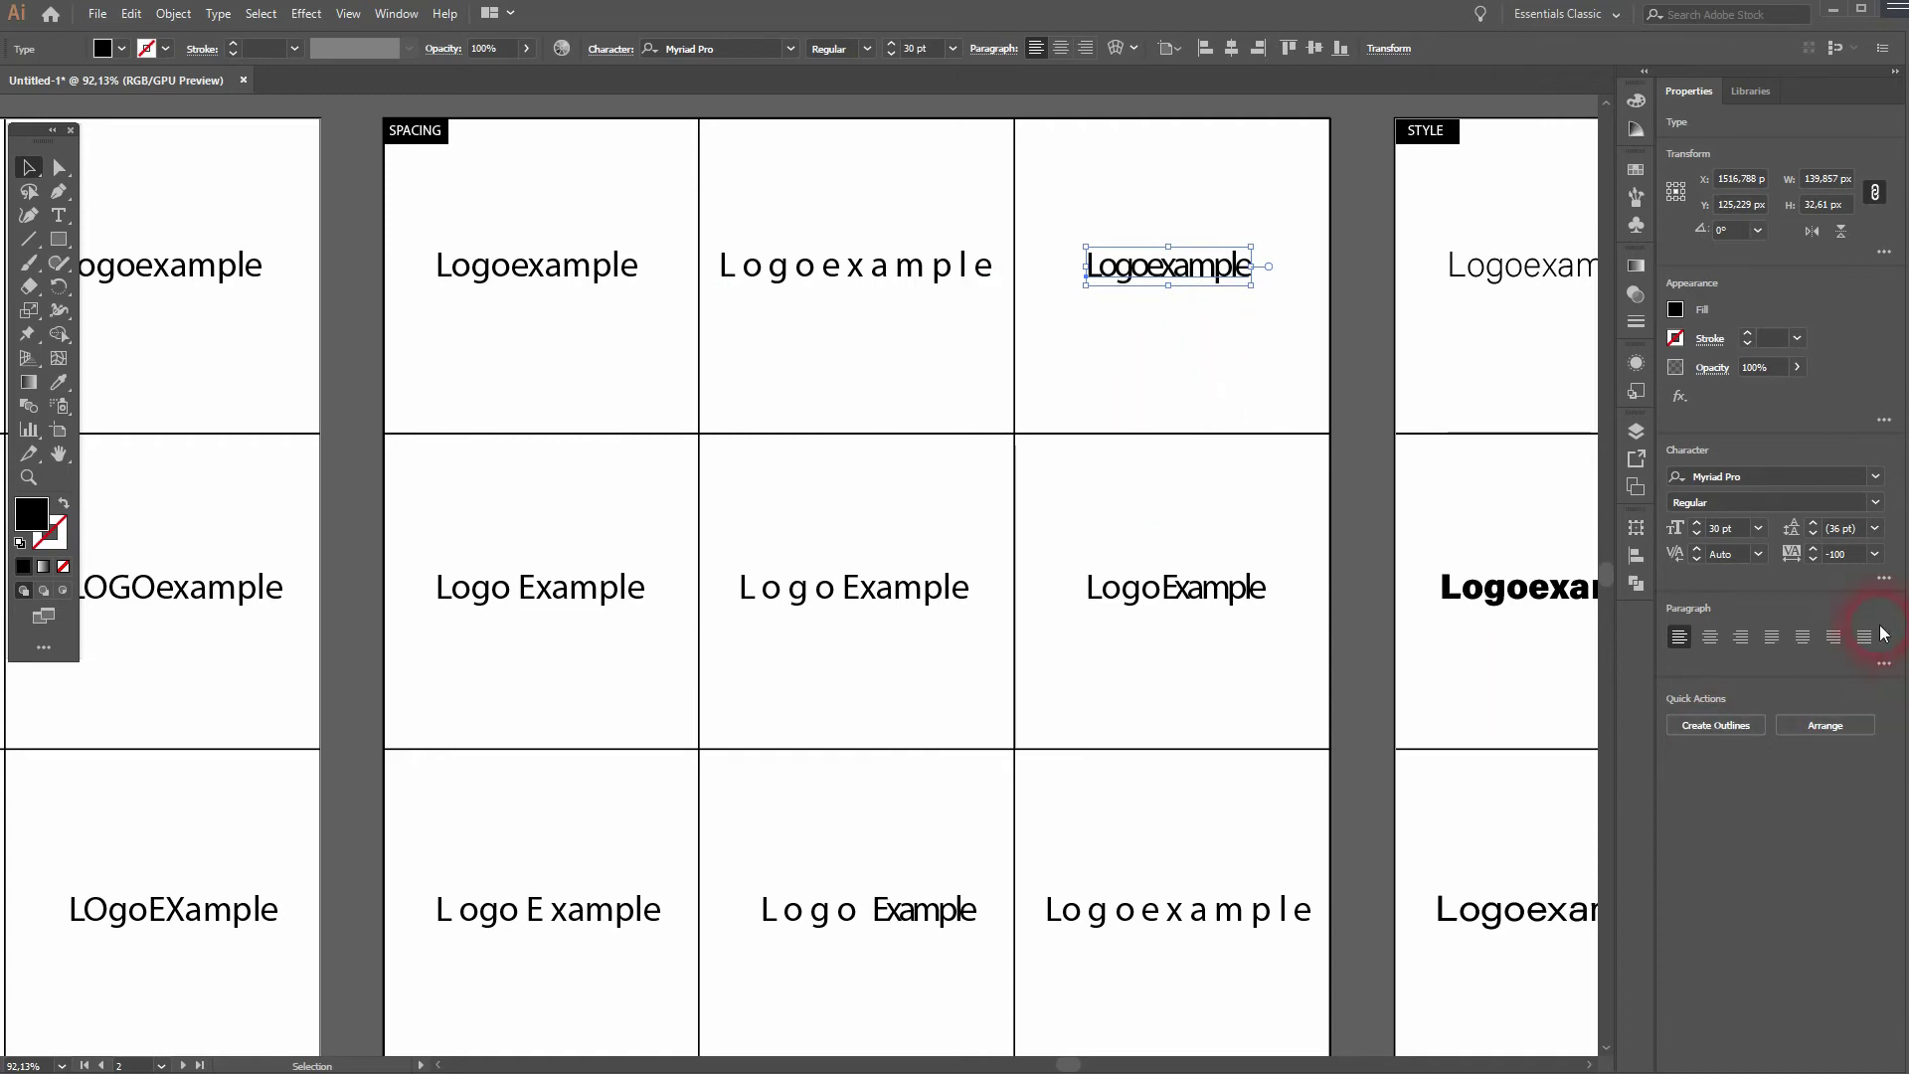
pyautogui.click(1874, 554)
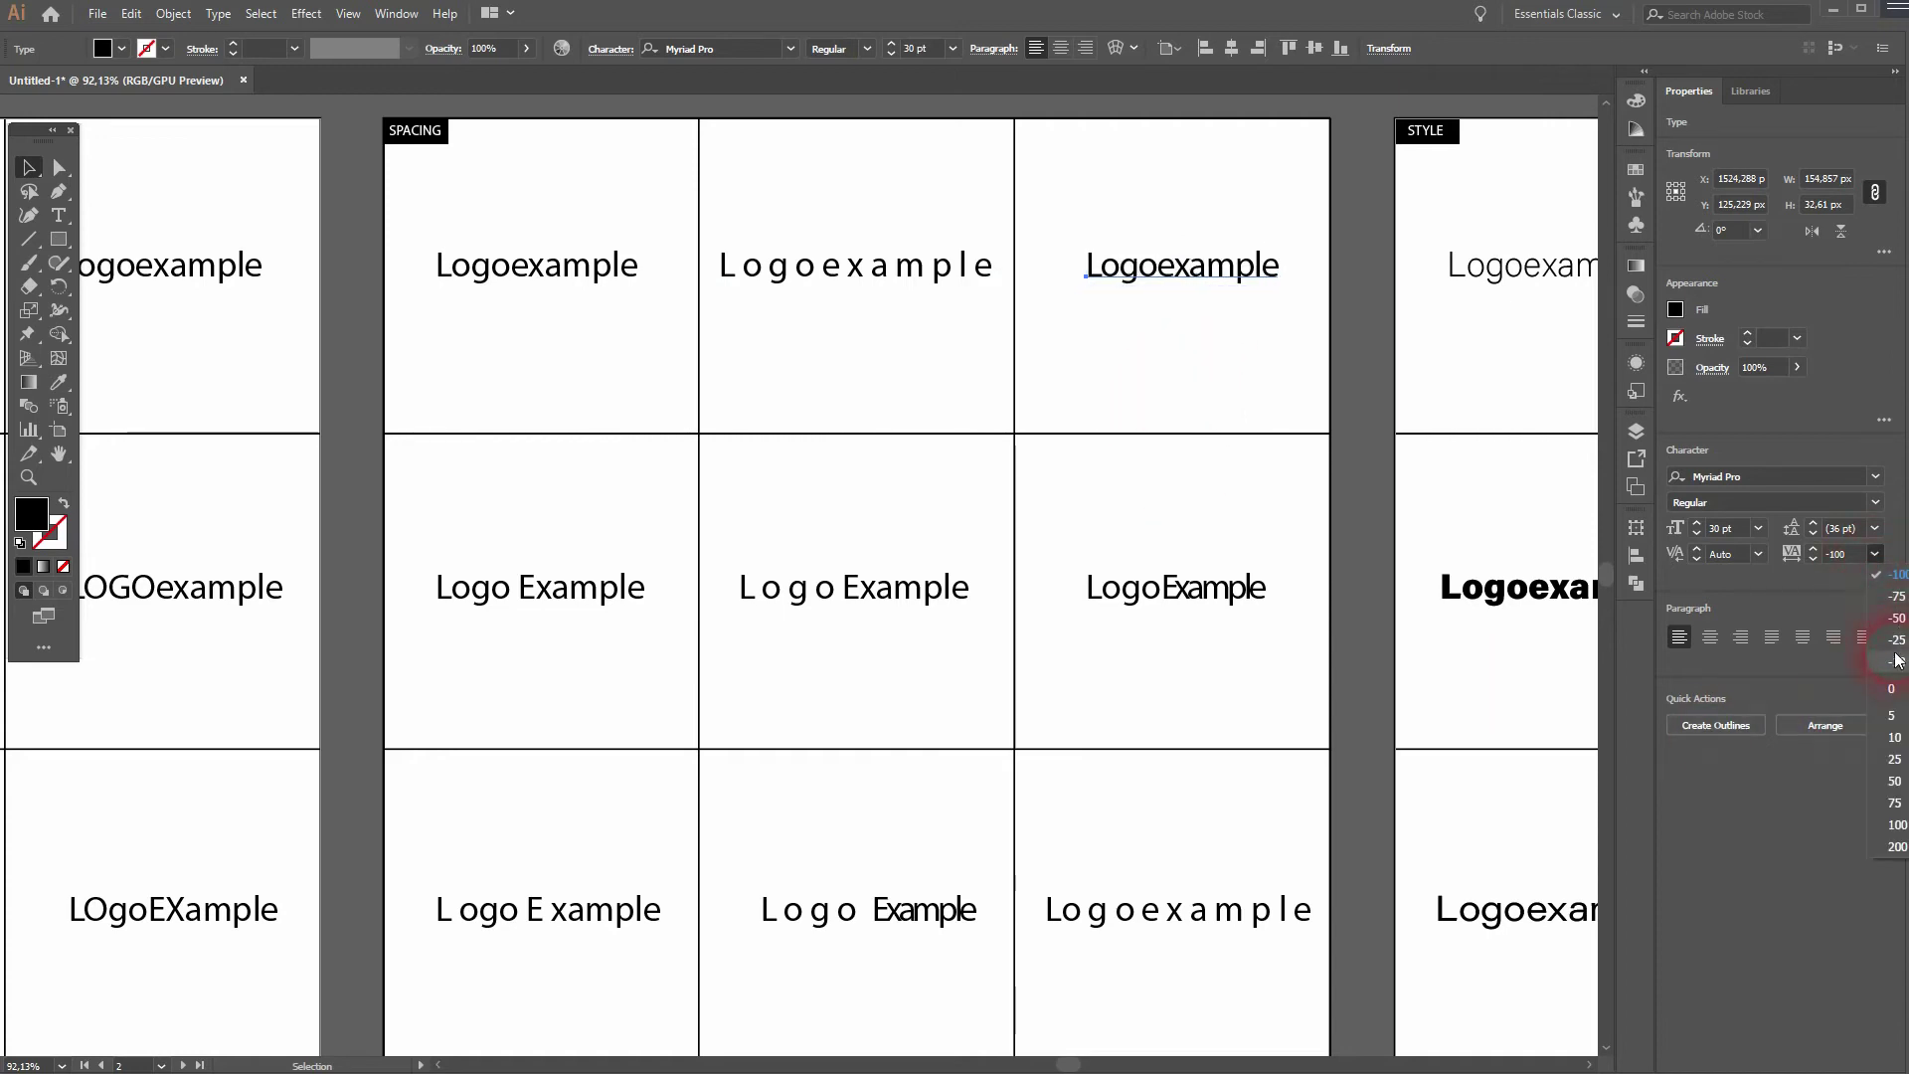
pyautogui.click(1803, 575)
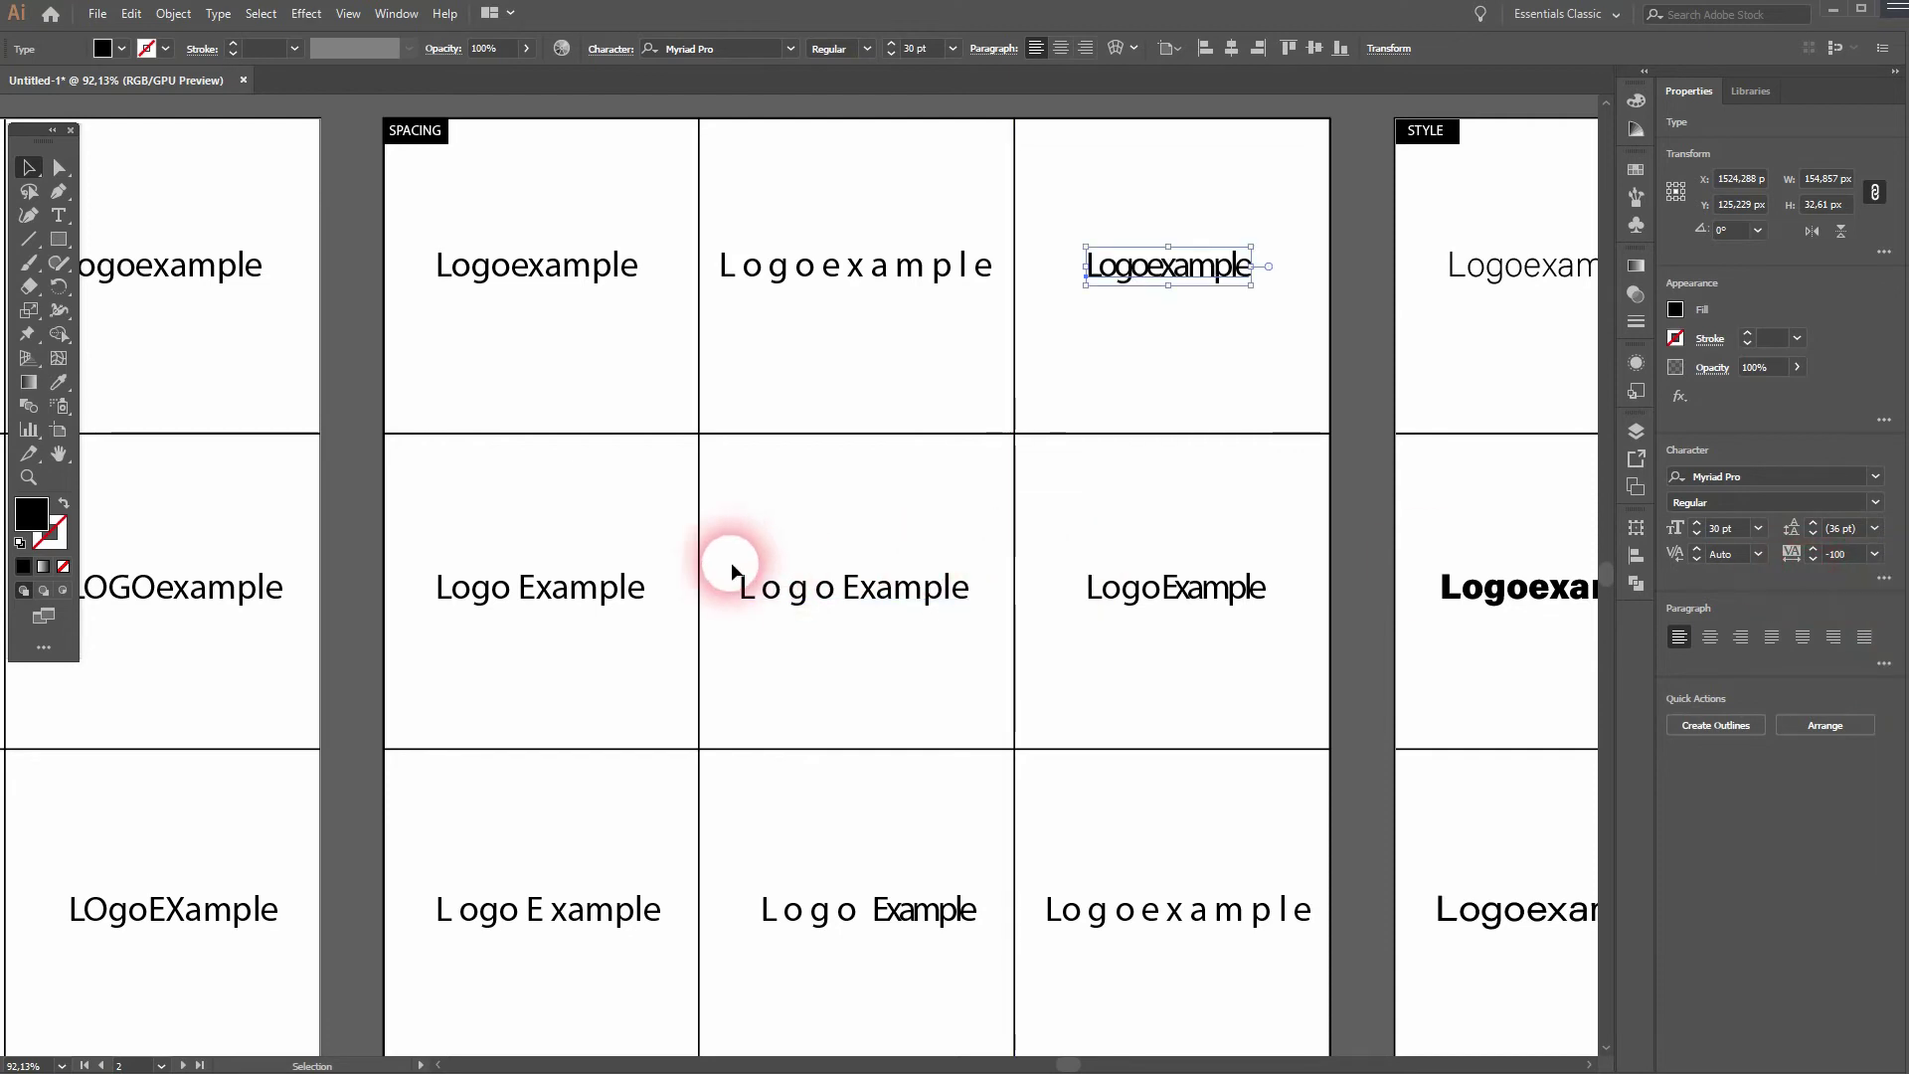
# Step: Compare how word gap and tracking differ between Logo and Example in the second-row samples of the SPACING artboard
pyautogui.click(489, 590)
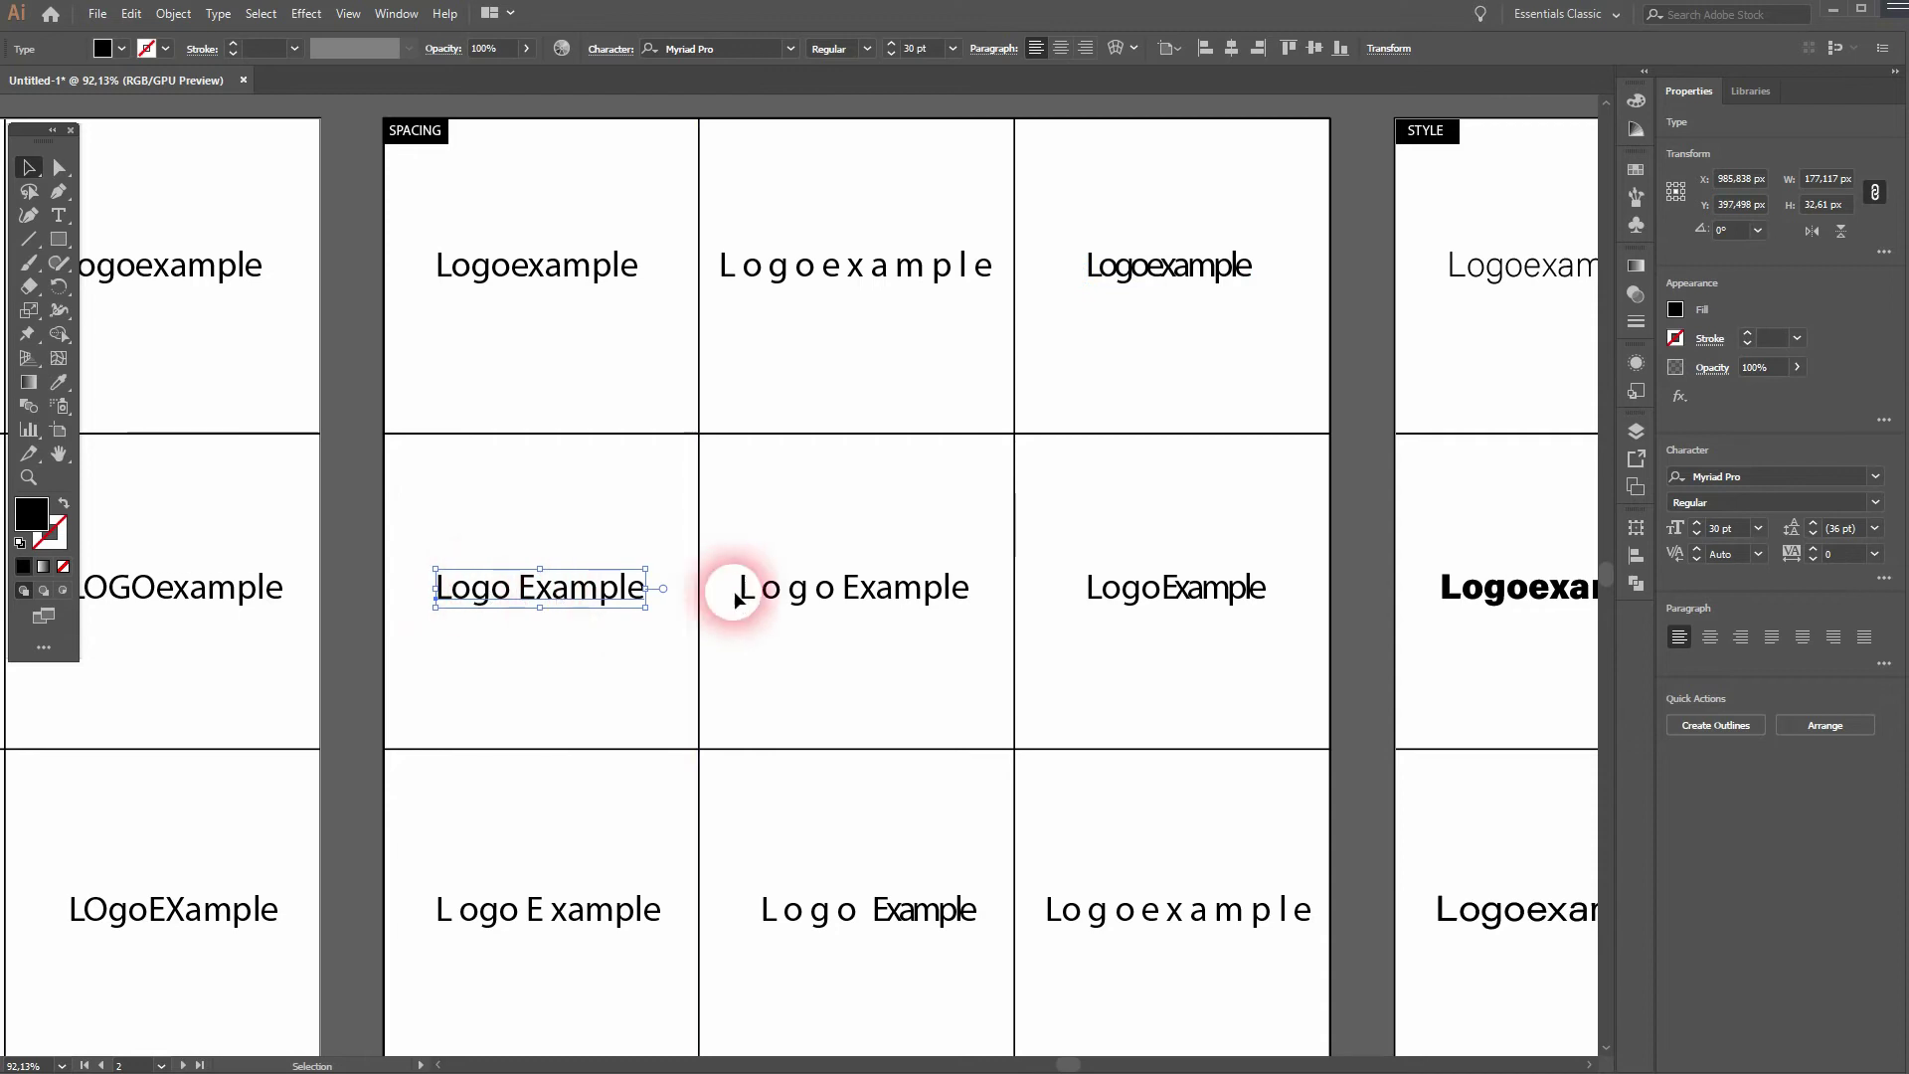
pyautogui.click(895, 589)
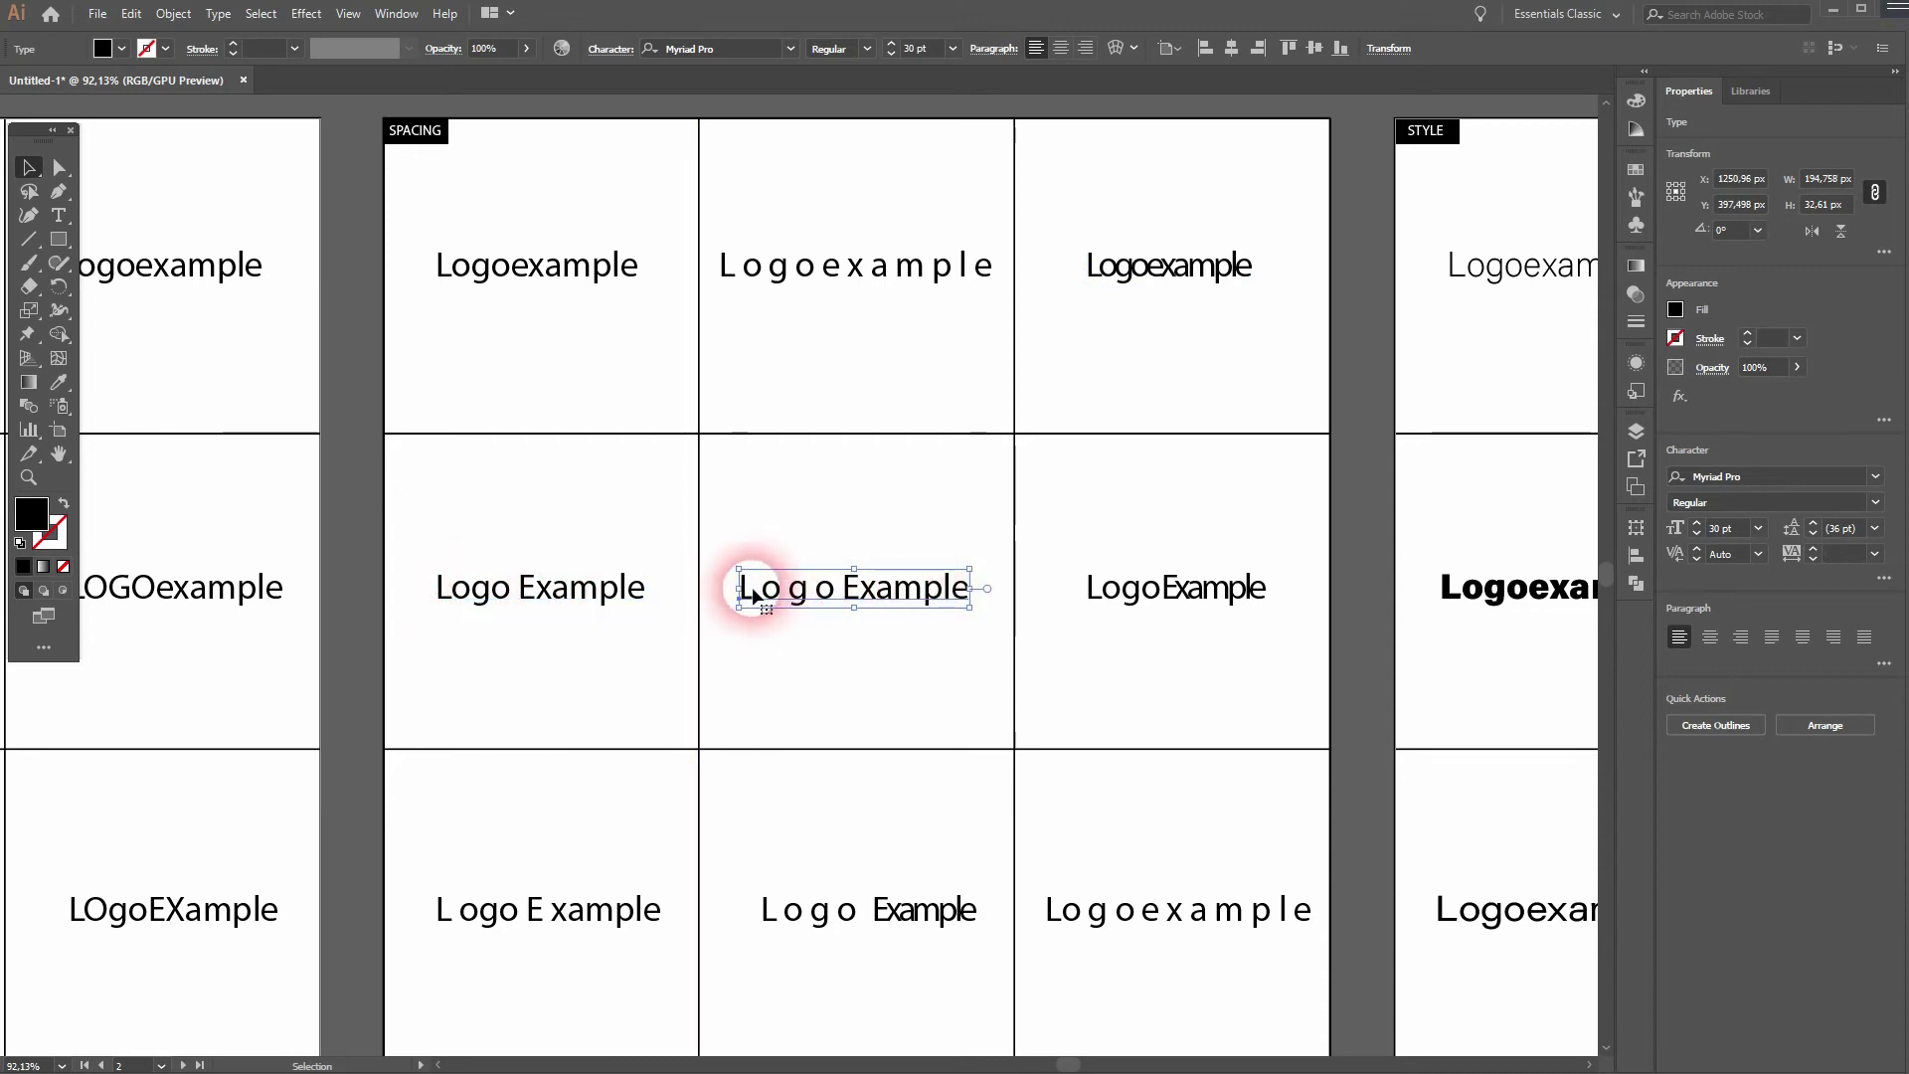
pyautogui.click(1203, 595)
# Step: Examine the mixed letter-spacing treatments in the three third-row samples of the SPACING artboard
pyautogui.press('space')
pyautogui.moveTo(1158, 699); pyautogui.dragTo(1048, 371)
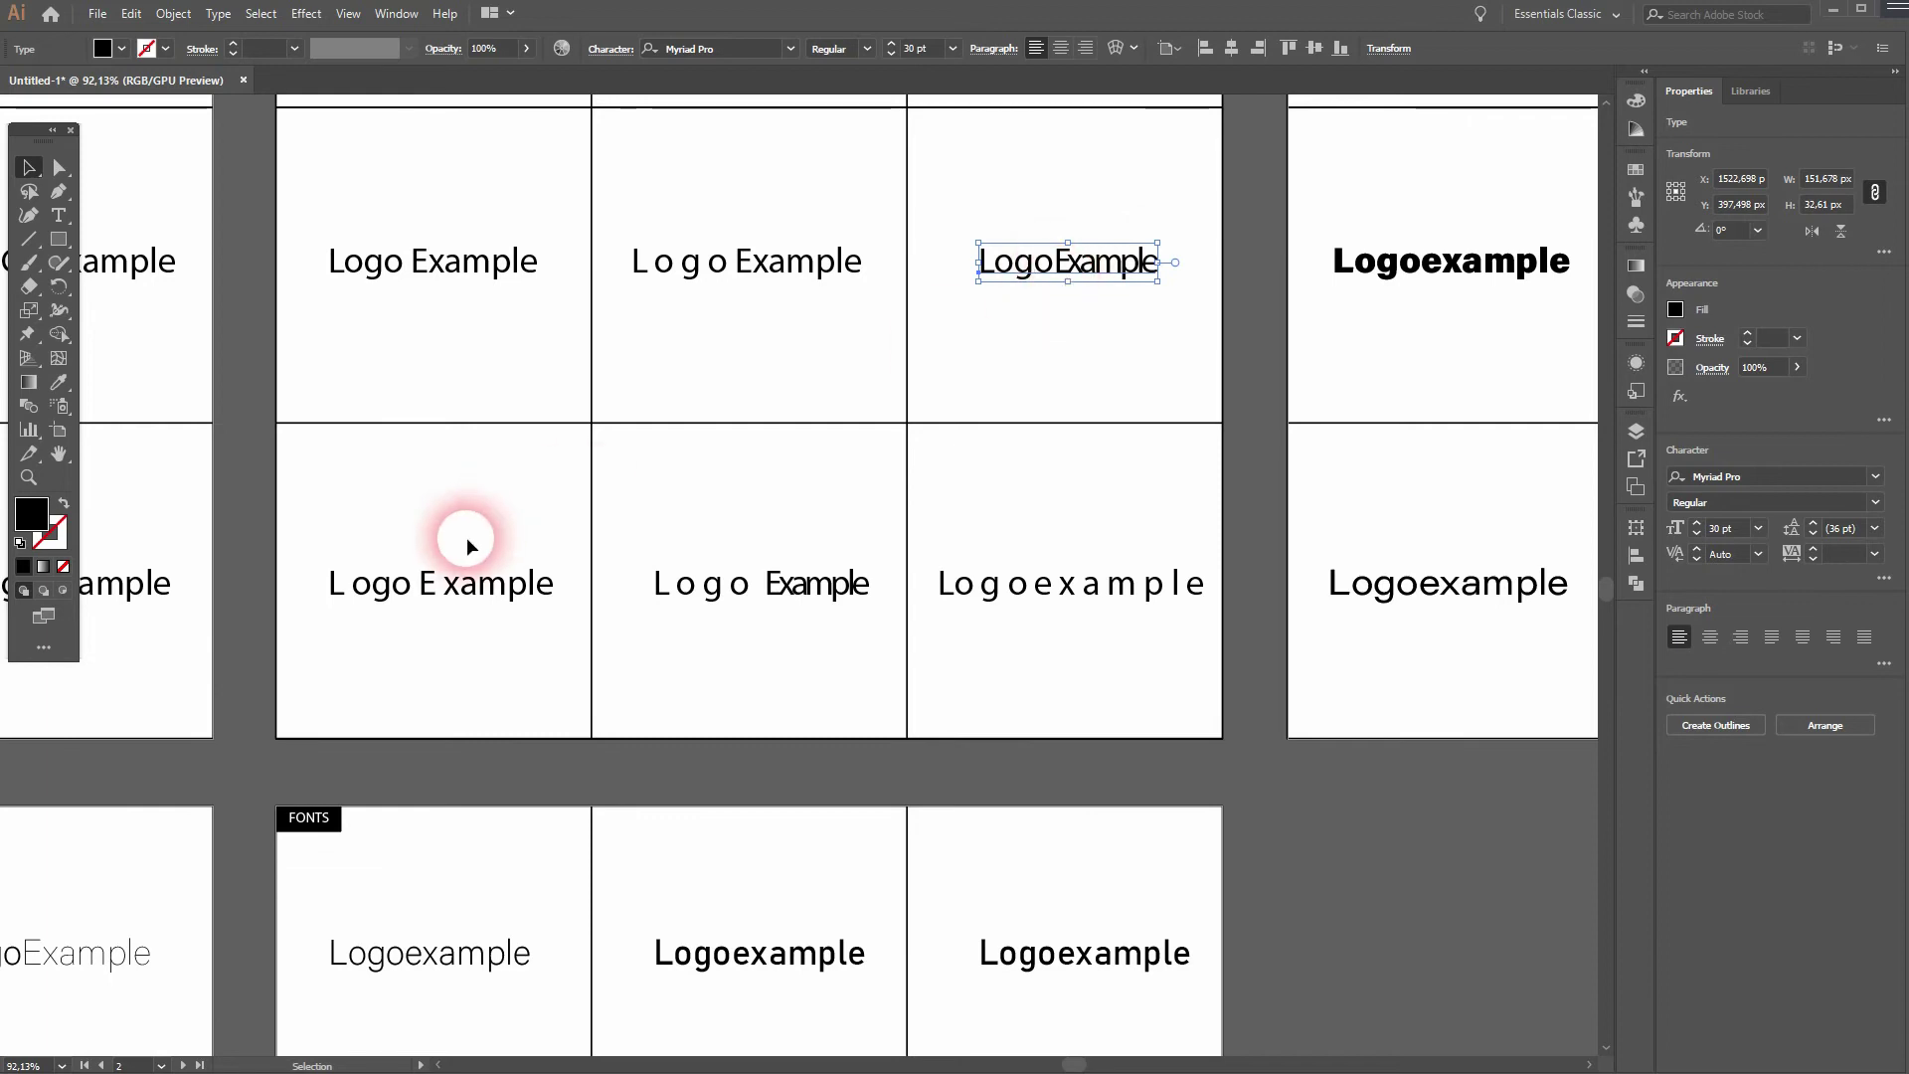
pyautogui.click(363, 586)
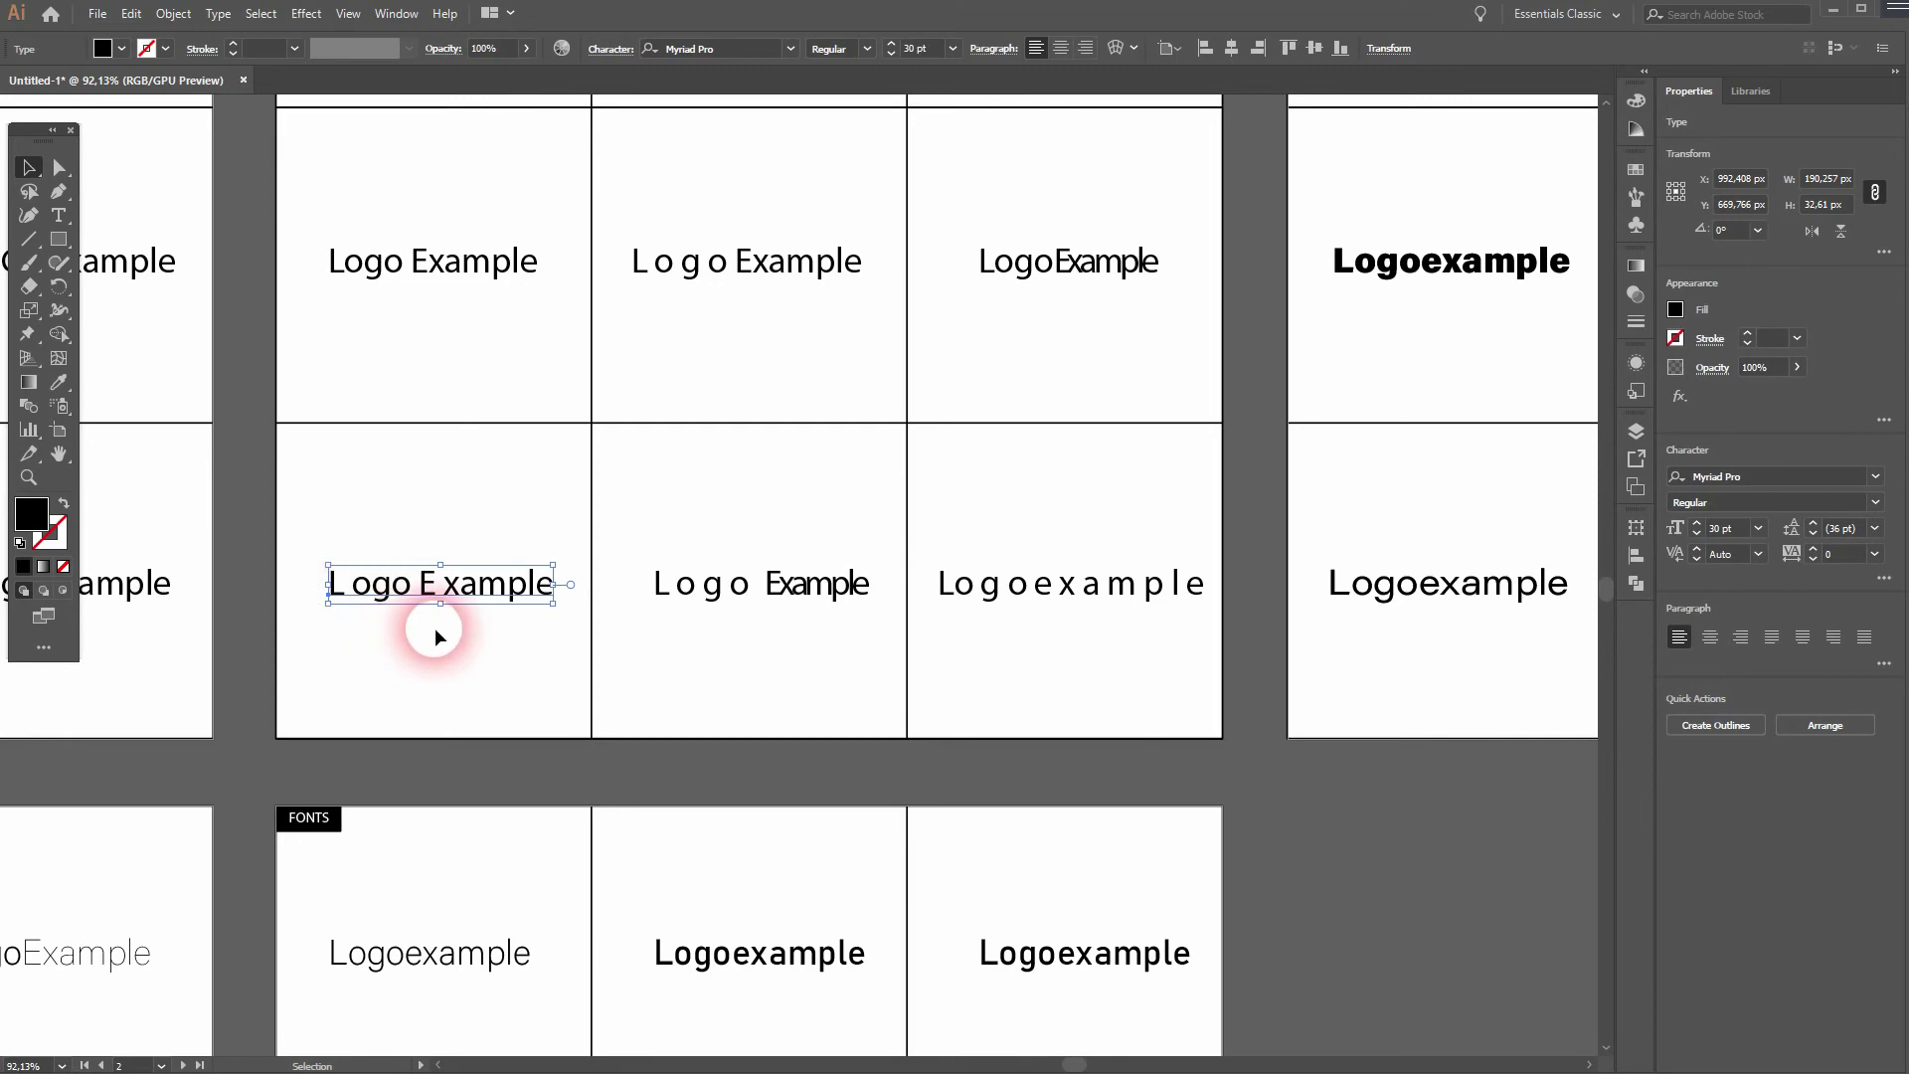
pyautogui.click(788, 595)
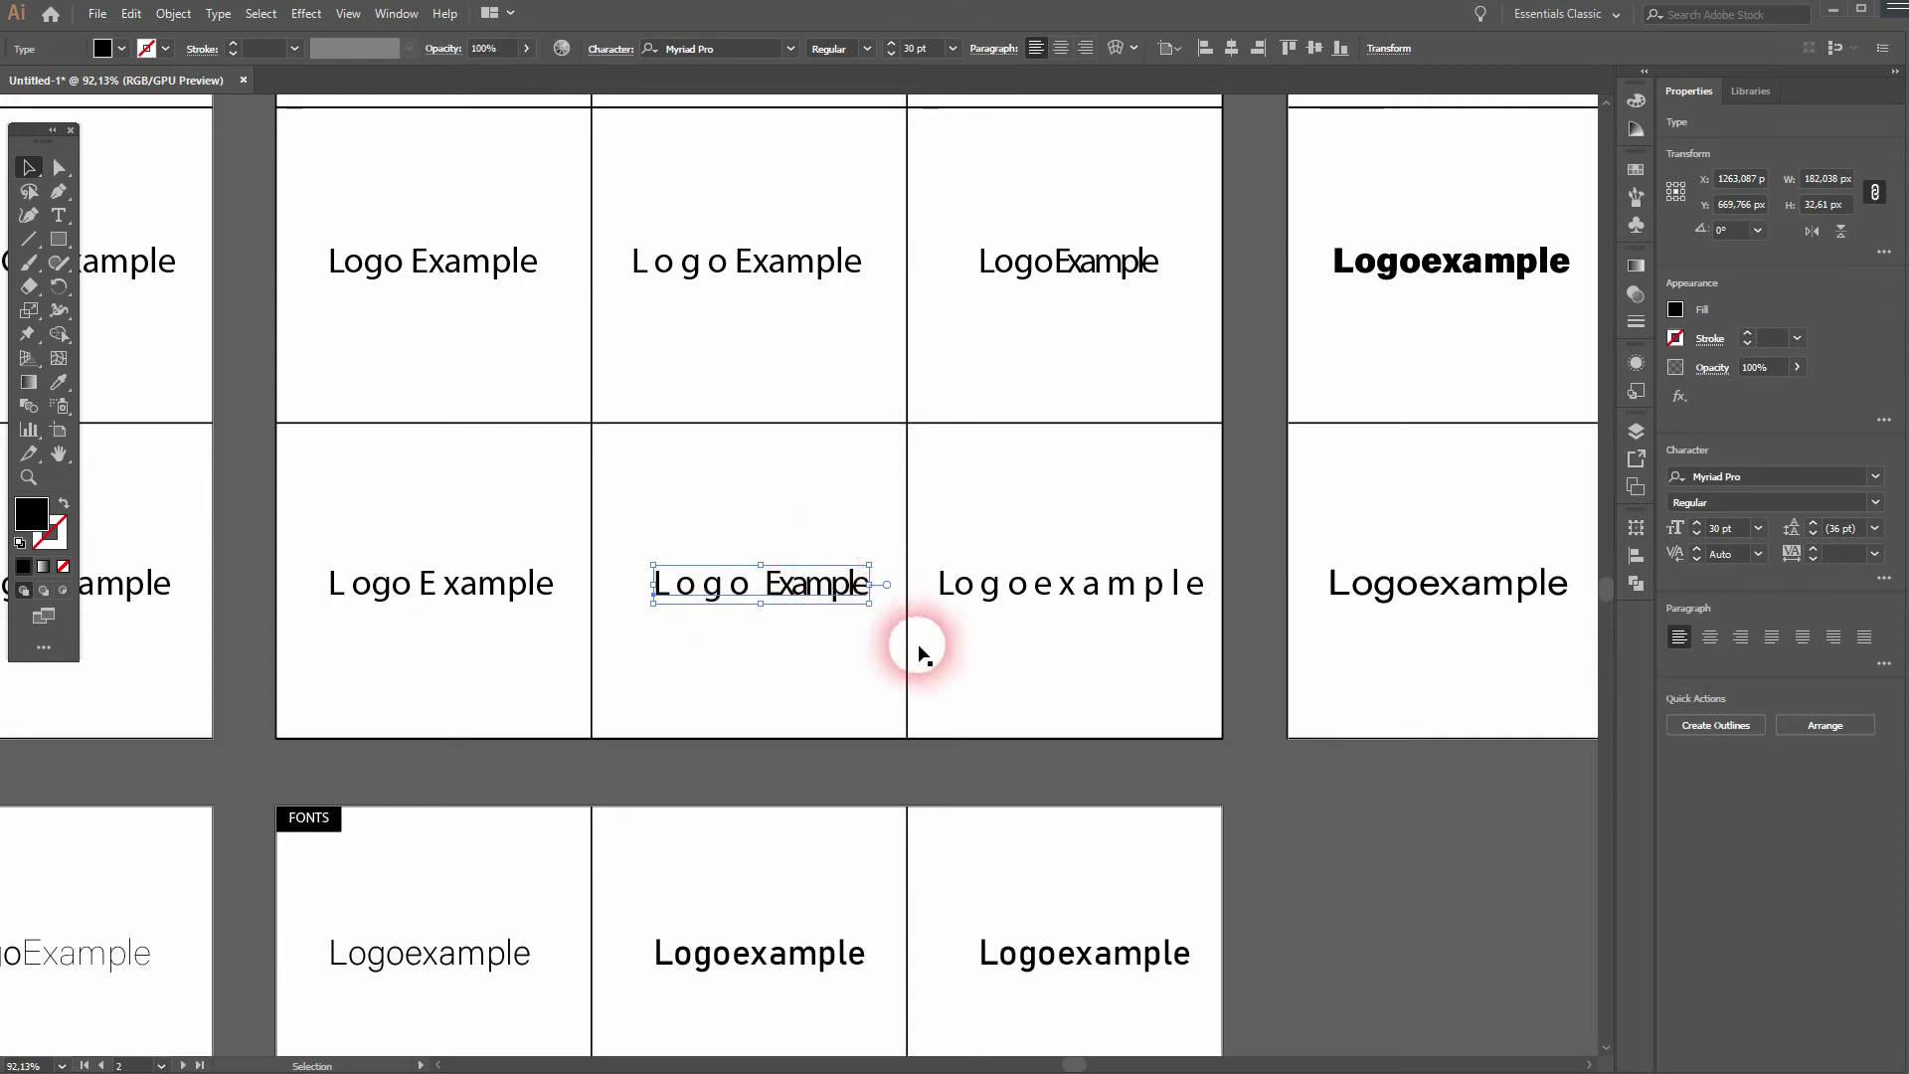
pyautogui.click(1100, 587)
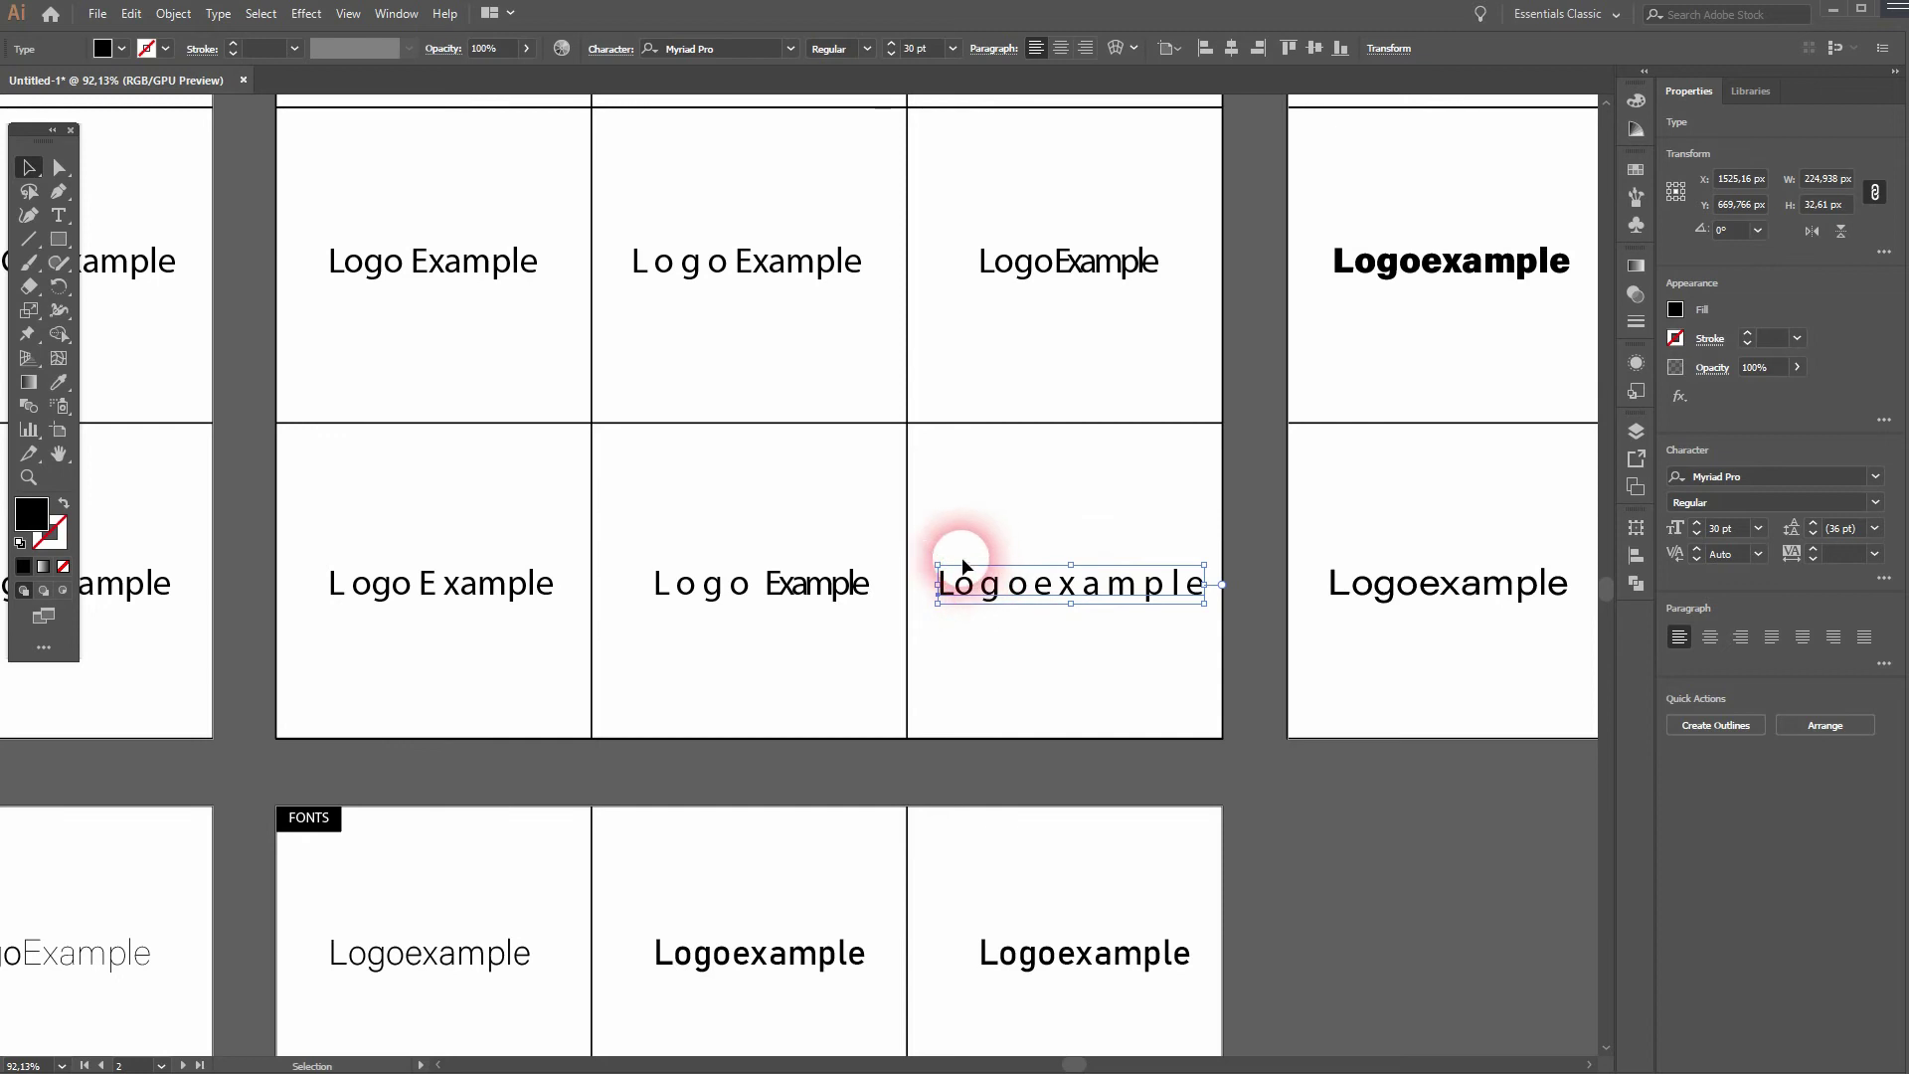
pyautogui.click(1059, 627)
# Step: Browse the available Acumin Variable Concept font styles for the first sample on the STYLE artboard, keeping Default
pyautogui.moveTo(1029, 294); pyautogui.dragTo(1057, 605)
pyautogui.moveTo(1502, 448); pyautogui.dragTo(490, 427)
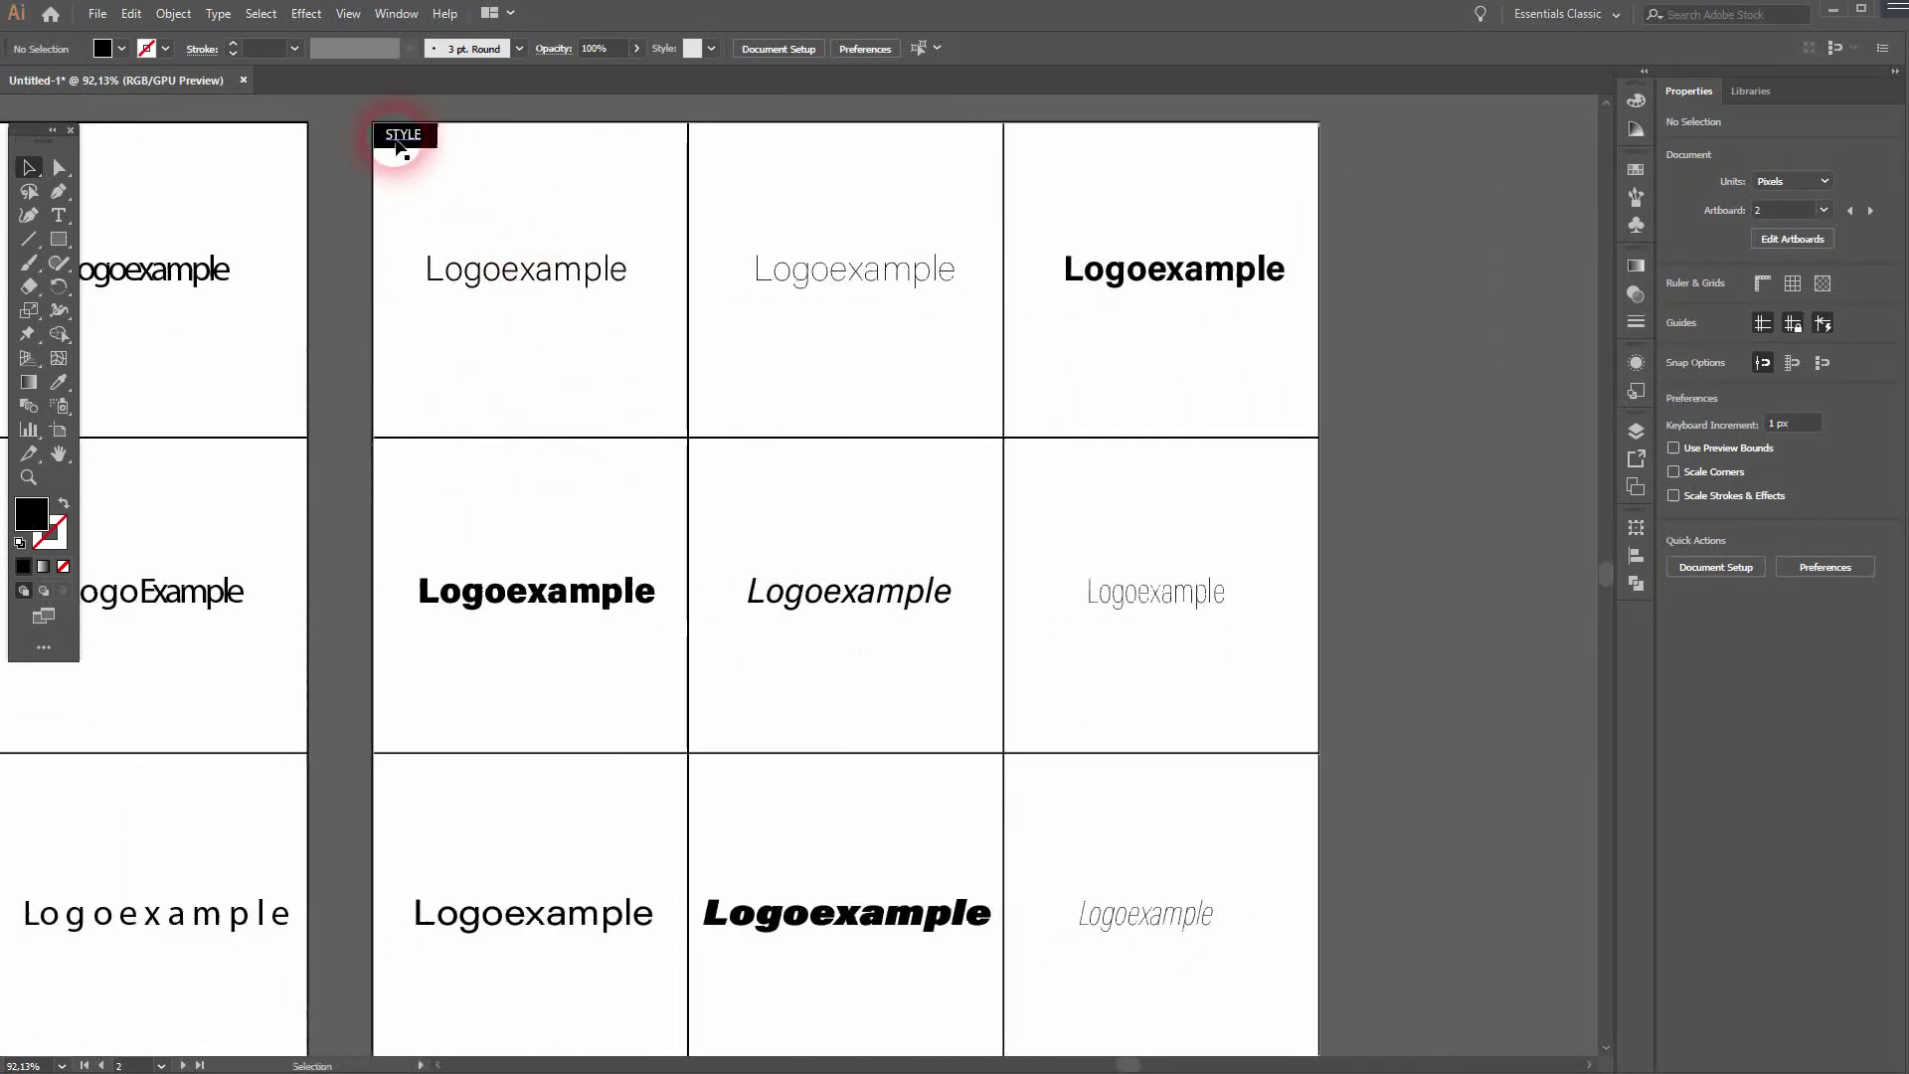
pyautogui.click(520, 264)
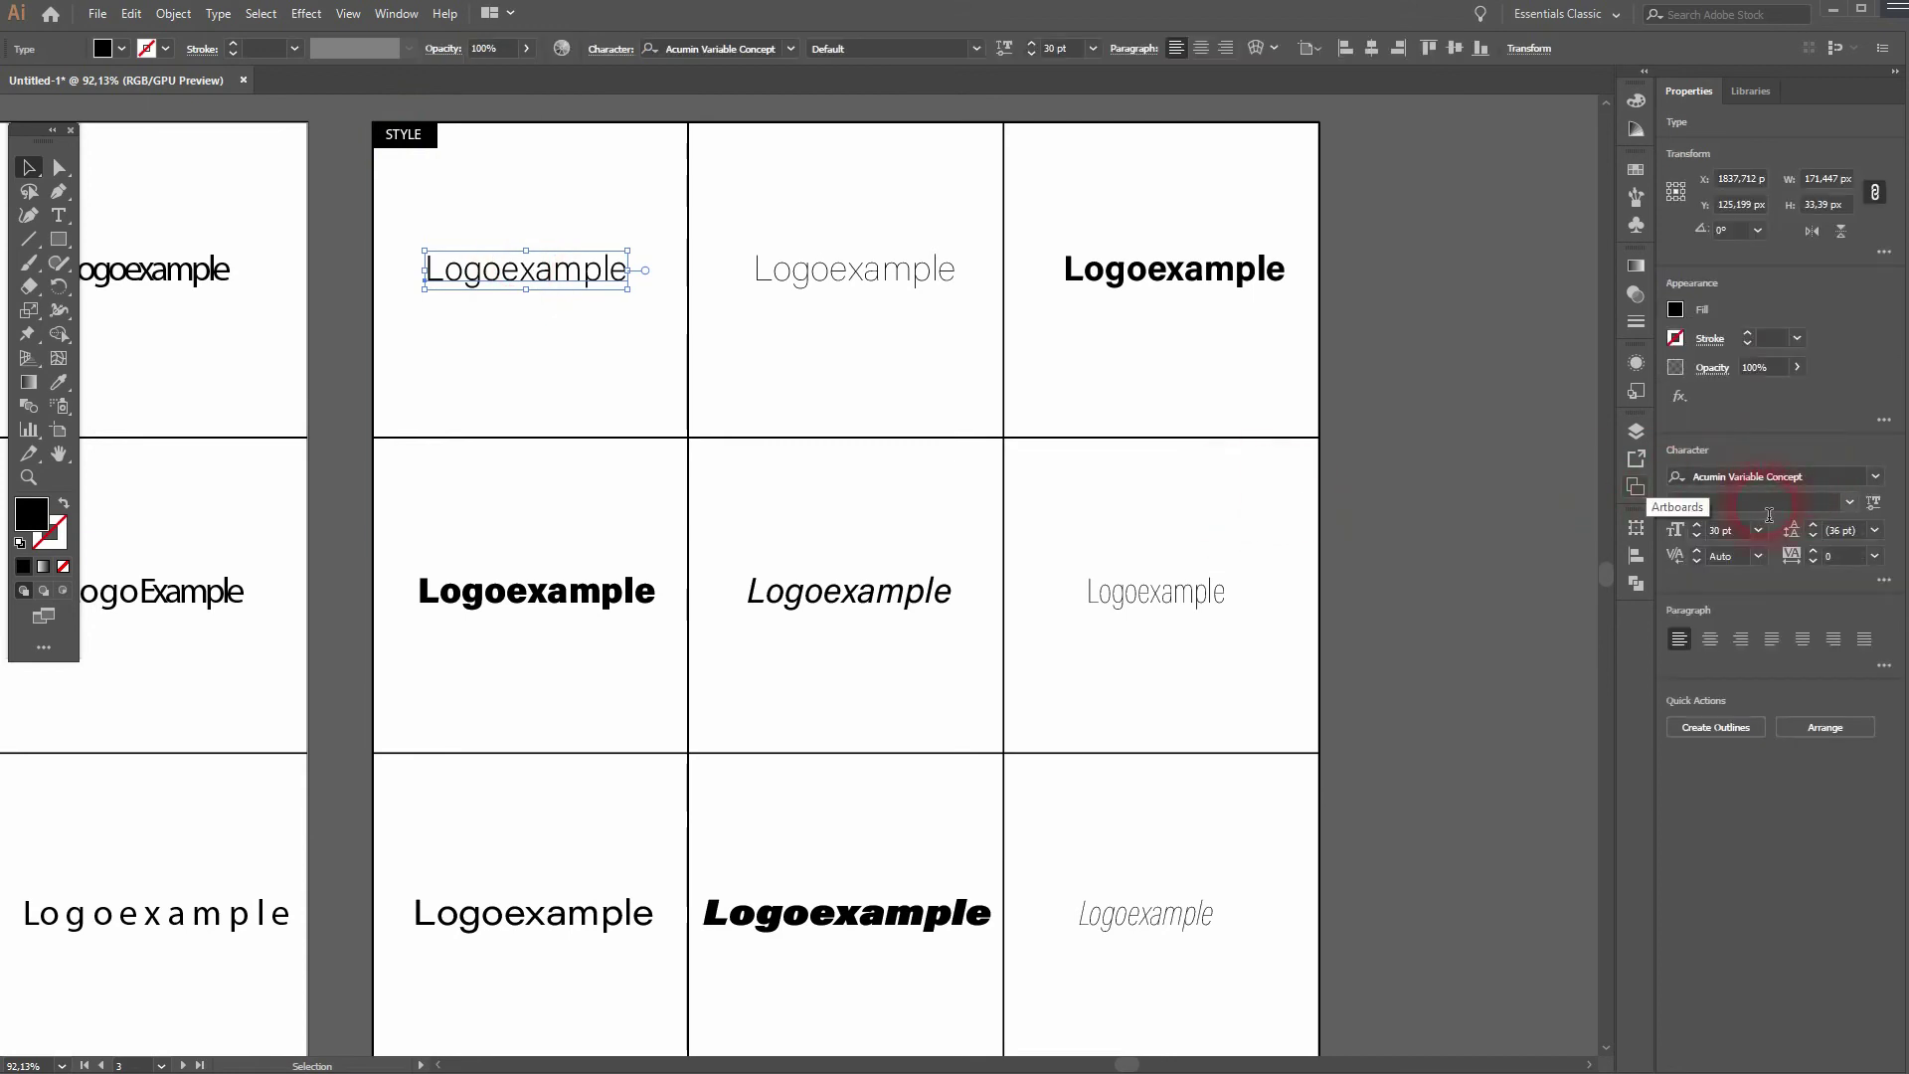
pyautogui.click(1850, 505)
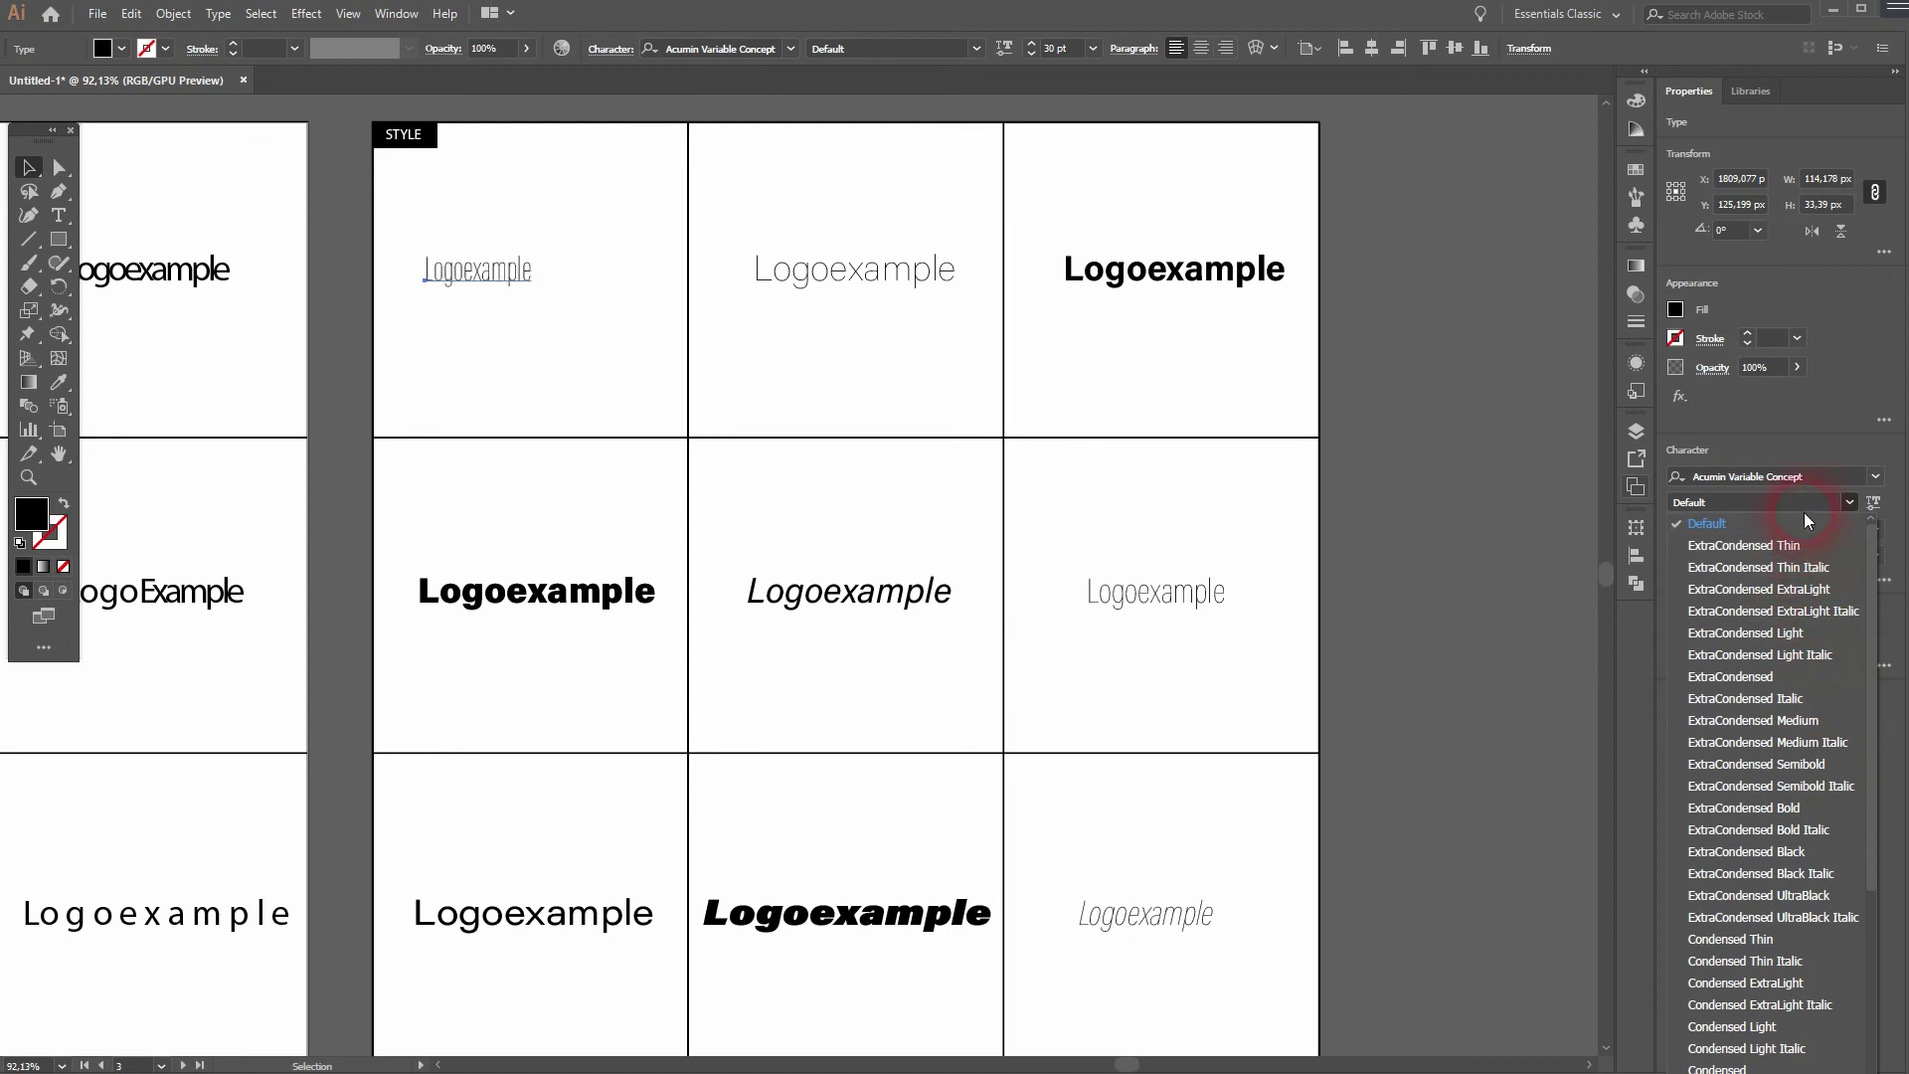
pyautogui.click(1803, 521)
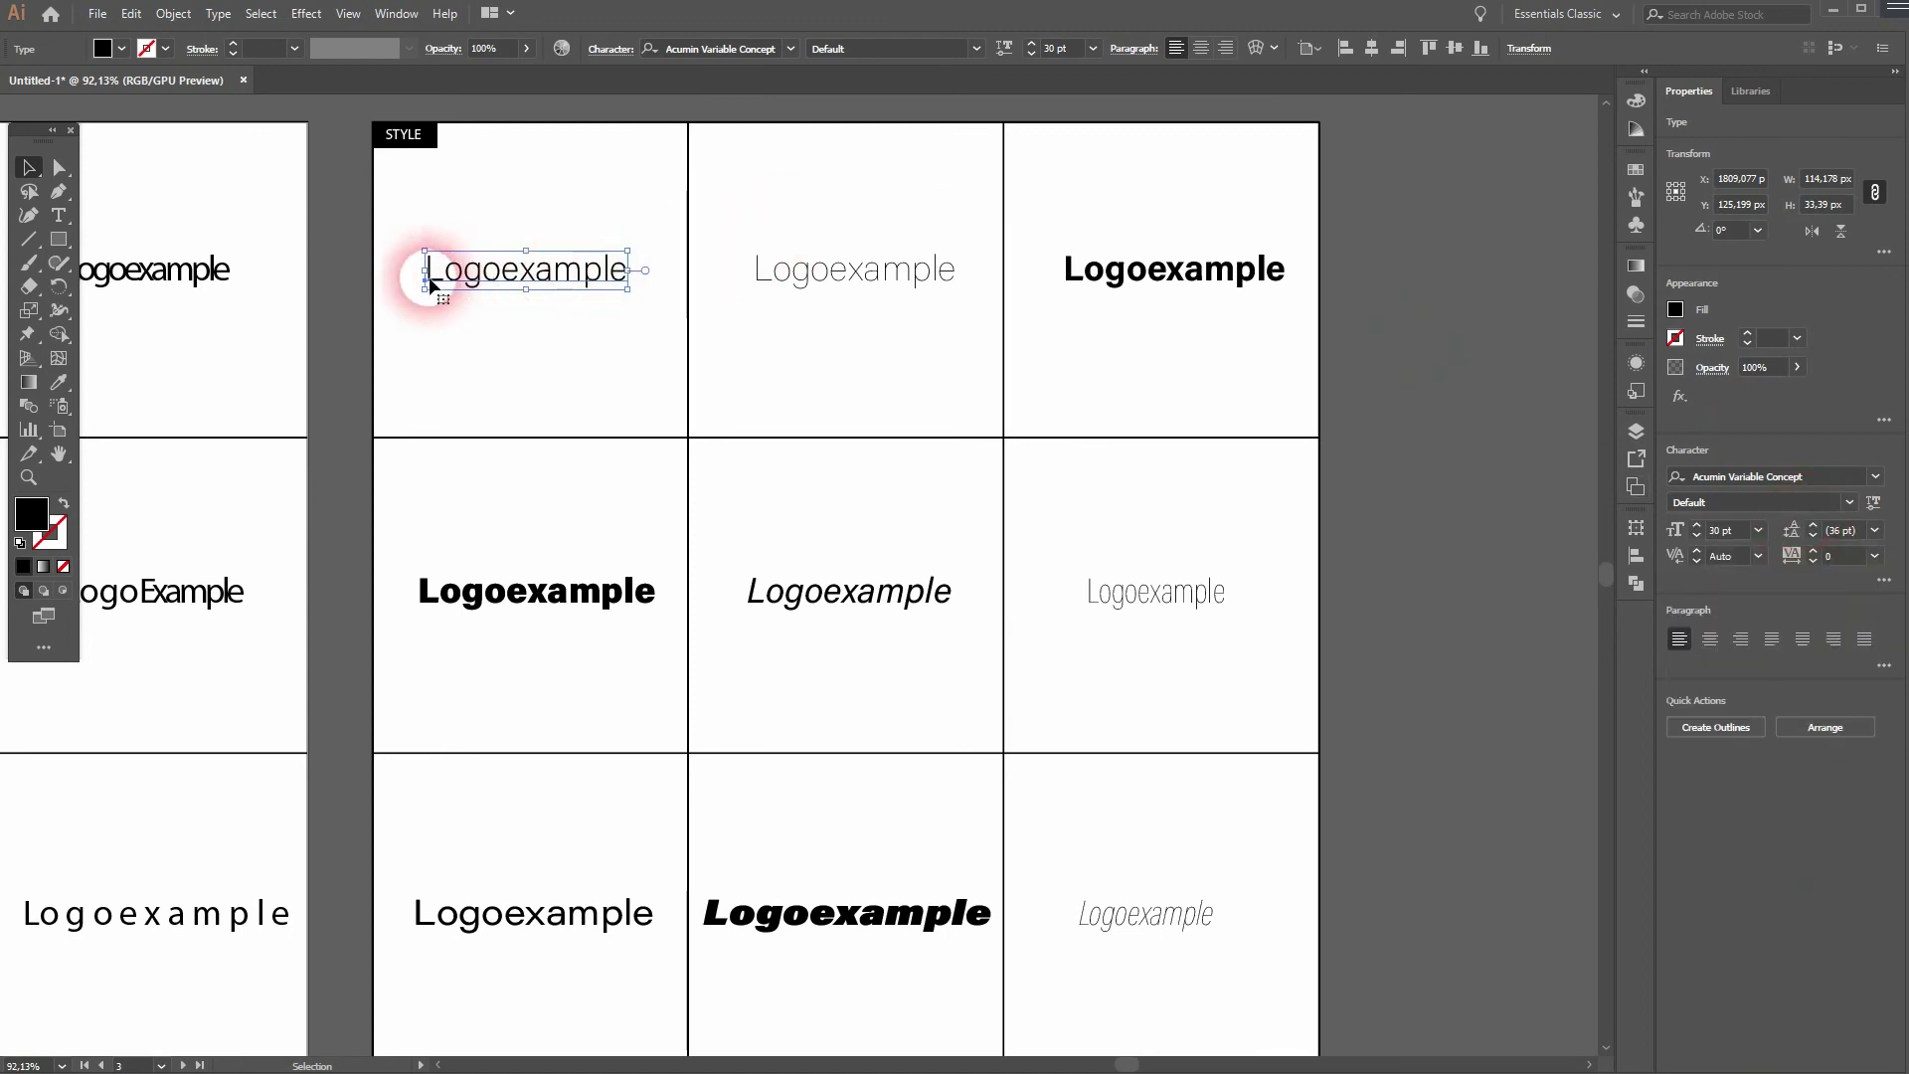
# Step: Compare the font weights, italic and condensed styles of the remaining first-row and all second-row samples on the STYLE artboard
pyautogui.click(853, 274)
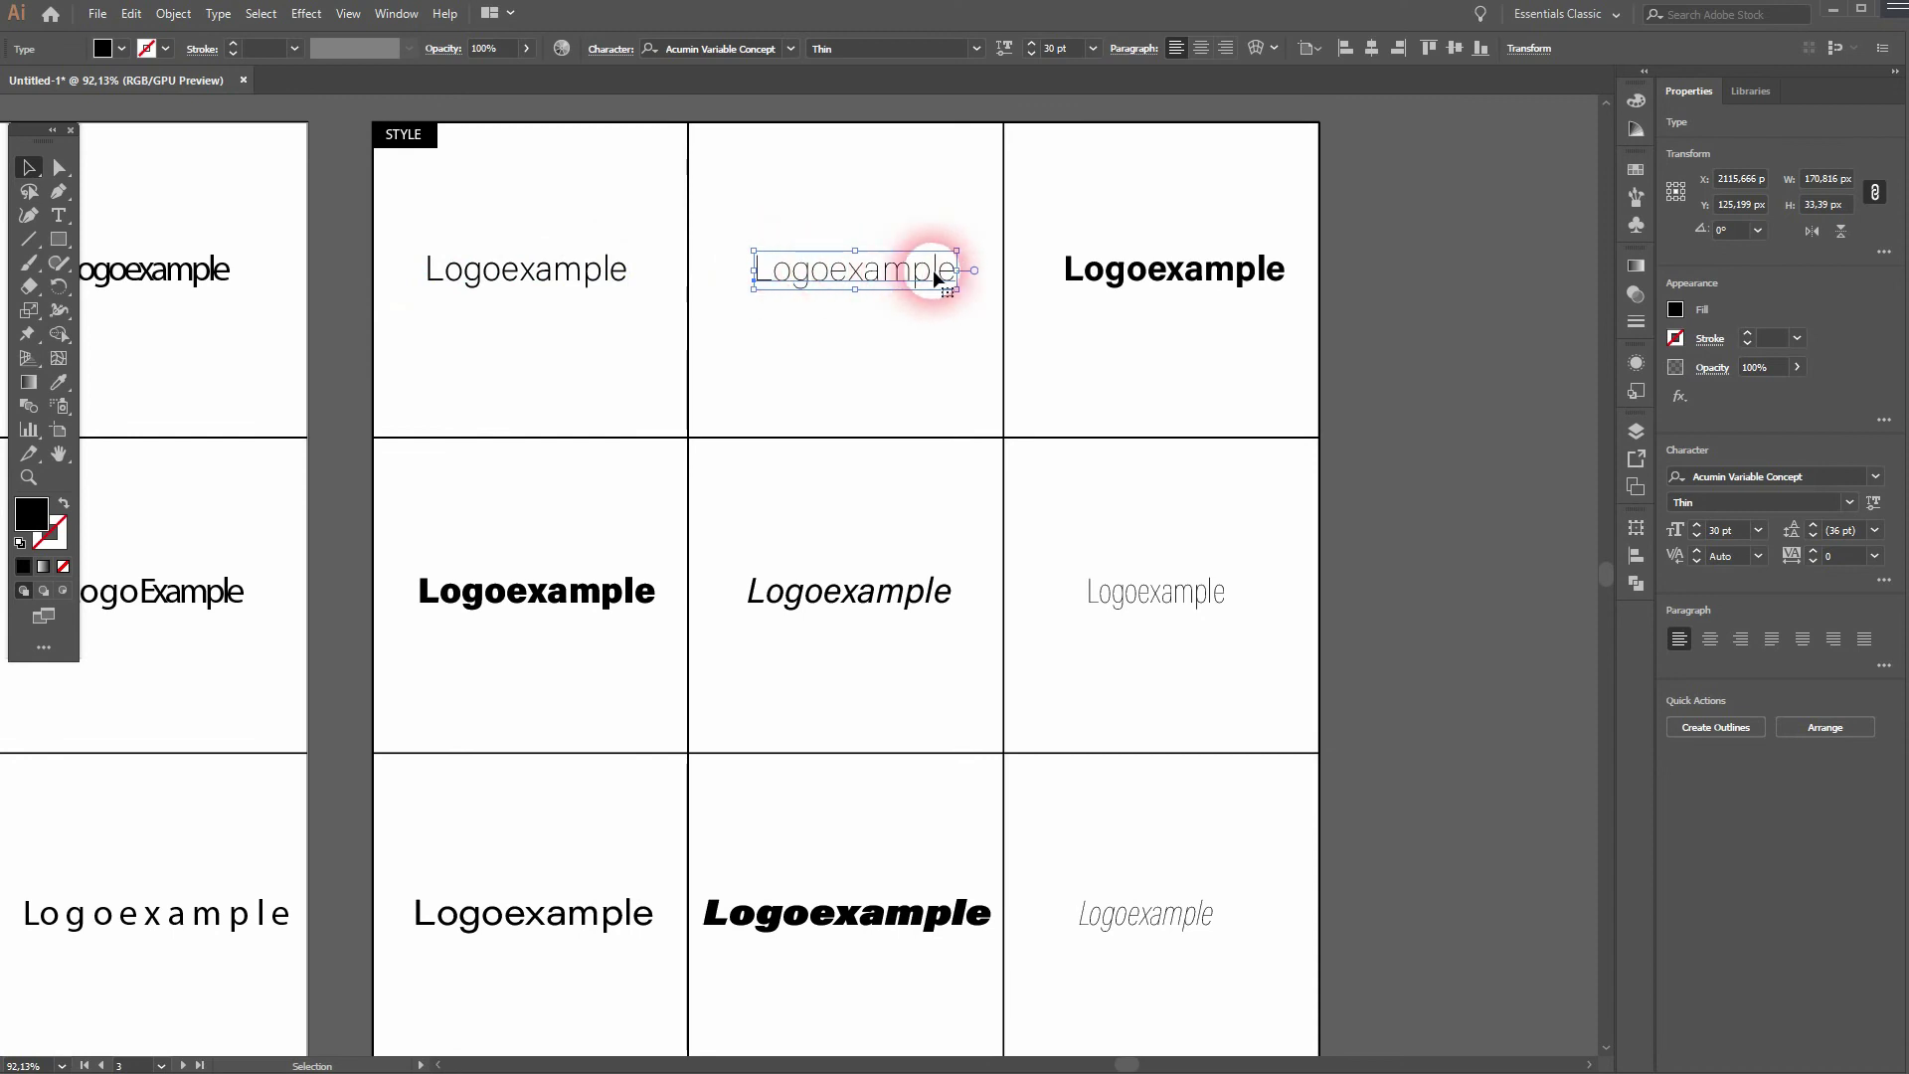
pyautogui.click(1259, 266)
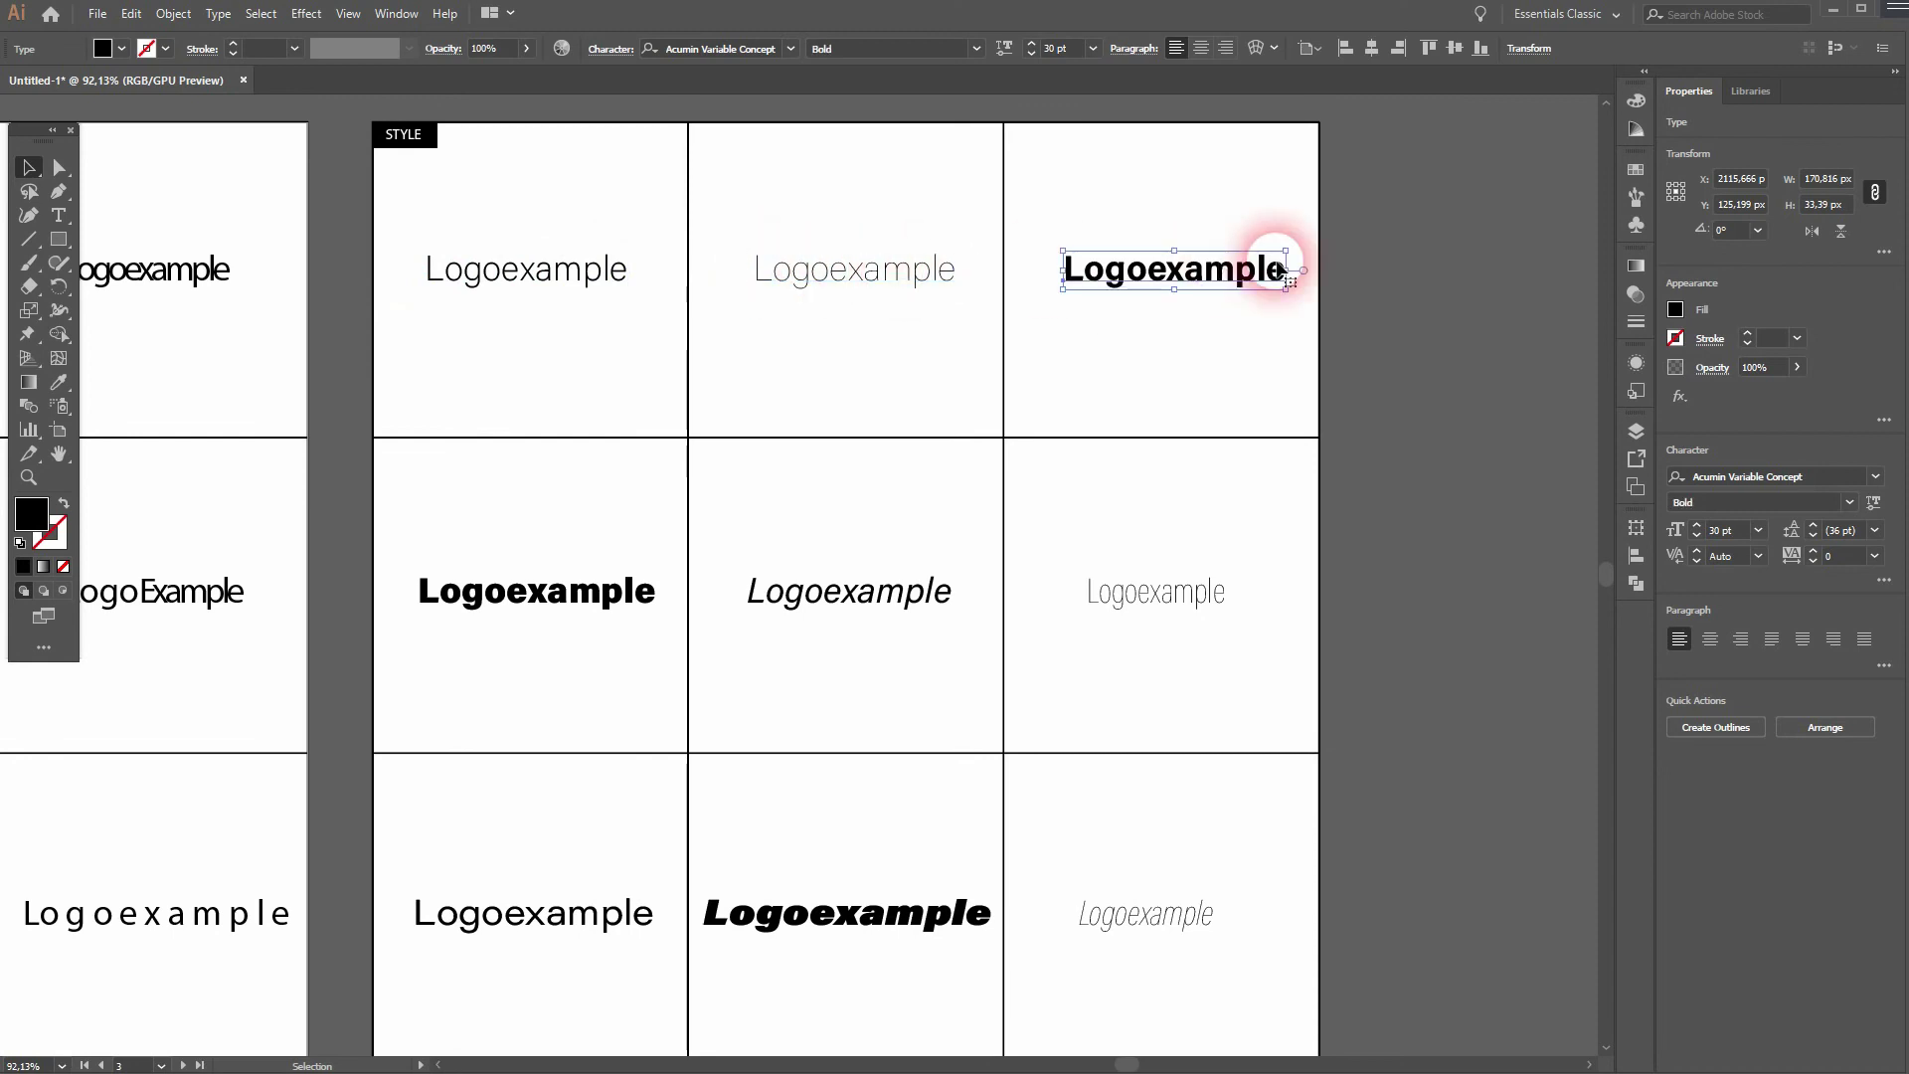
pyautogui.click(548, 626)
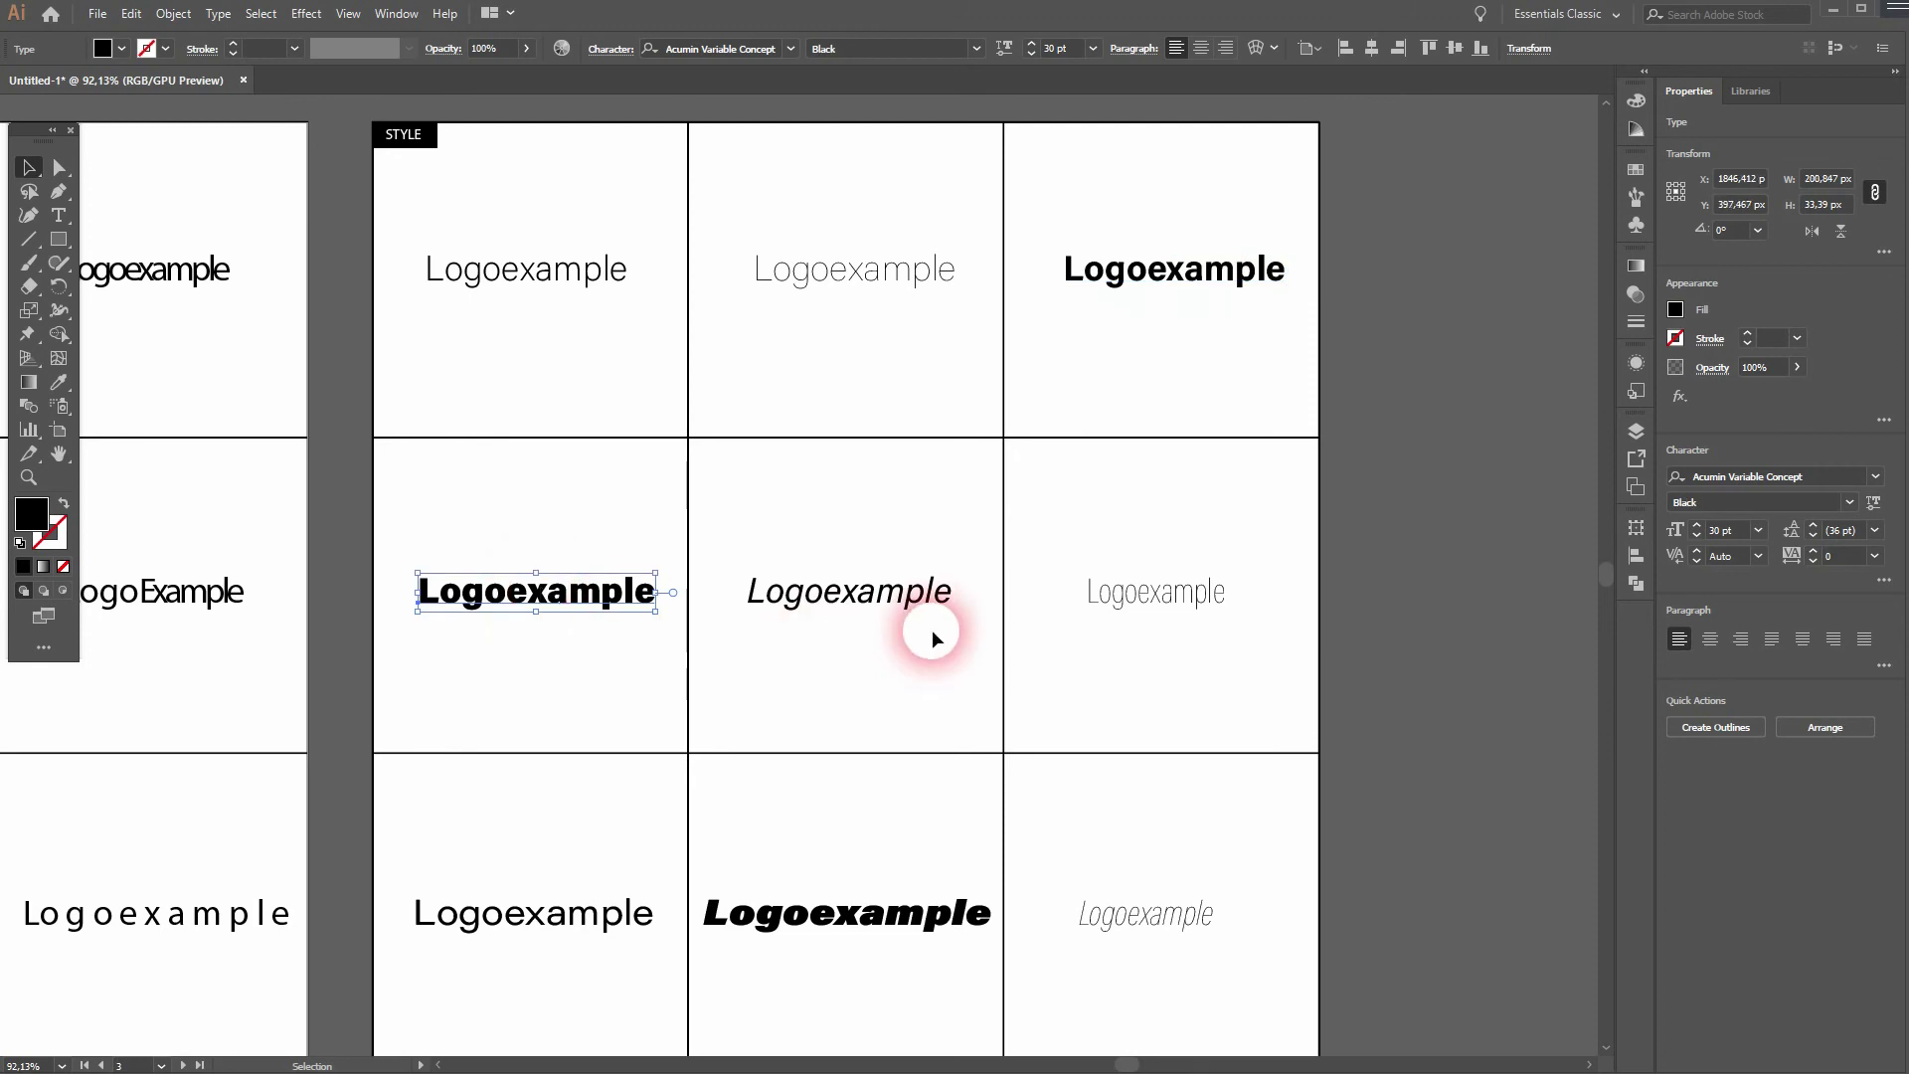
pyautogui.click(879, 607)
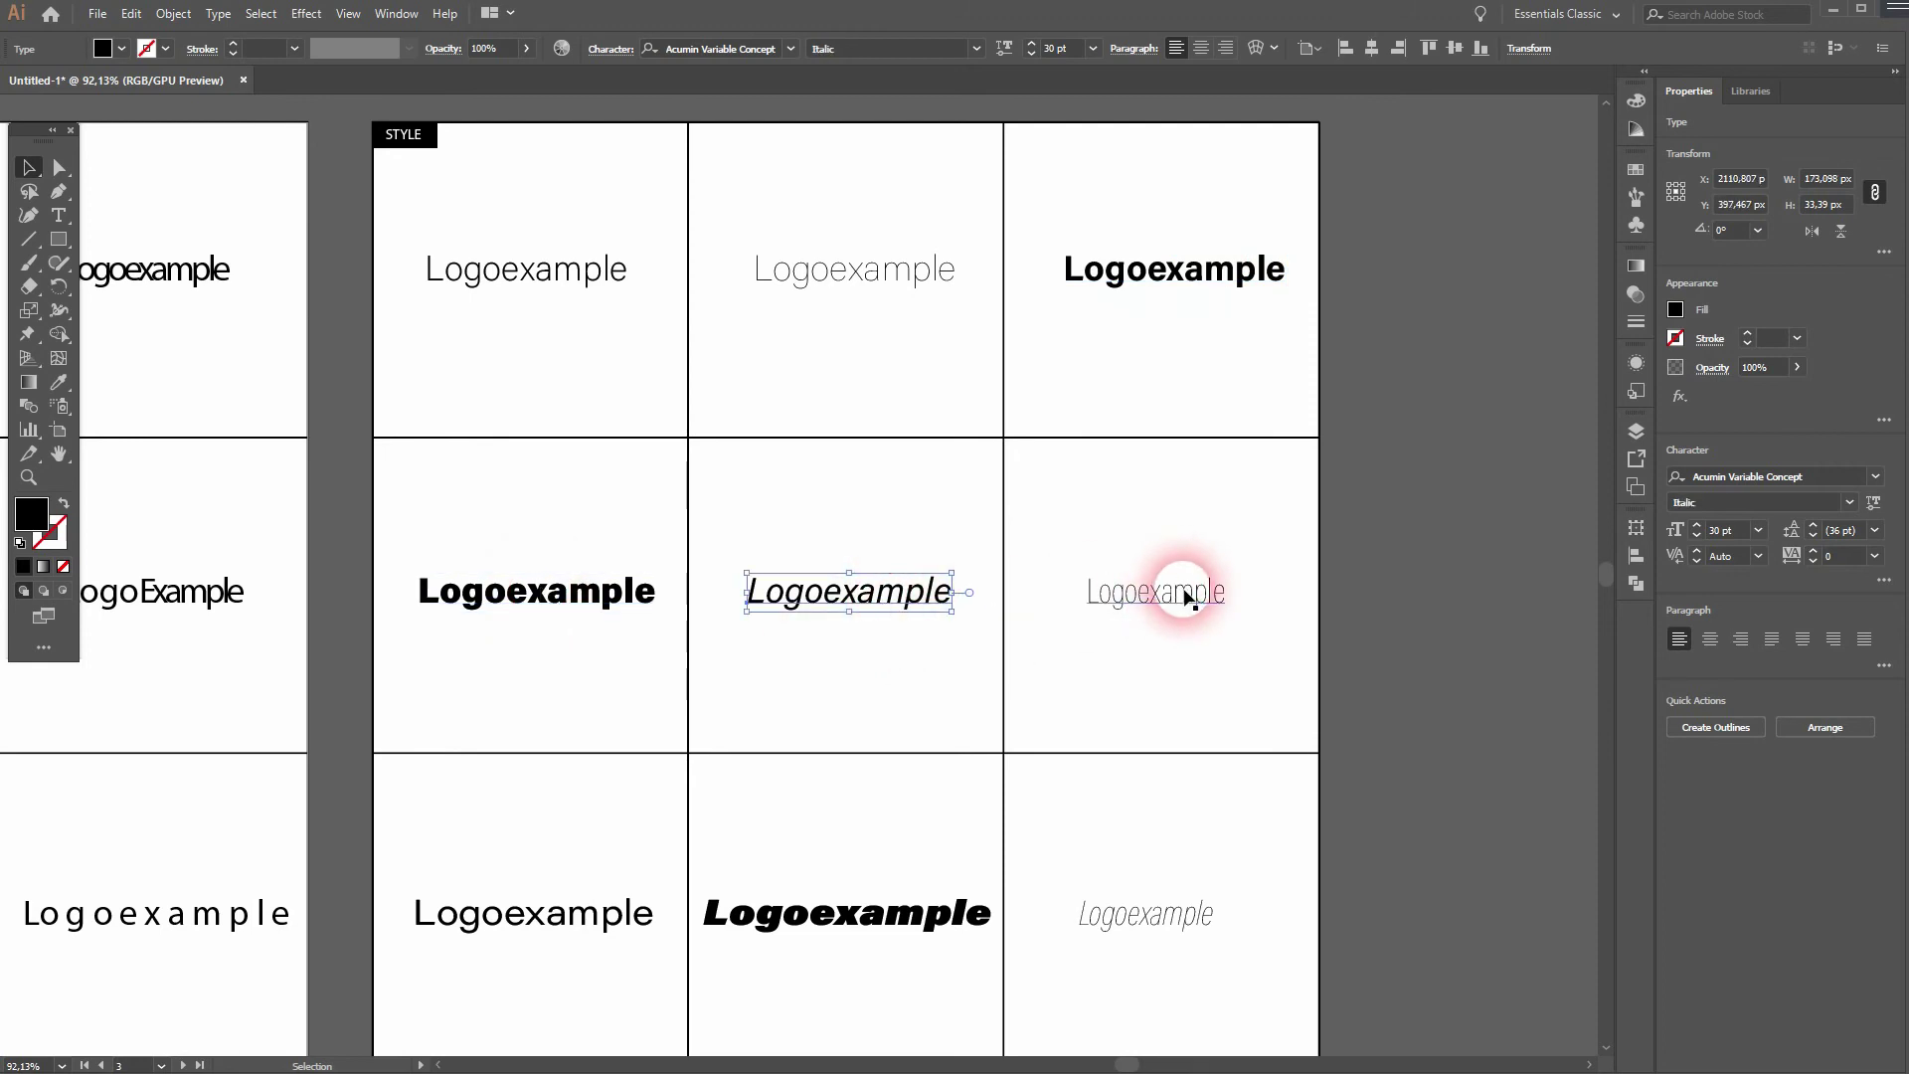
pyautogui.click(1188, 597)
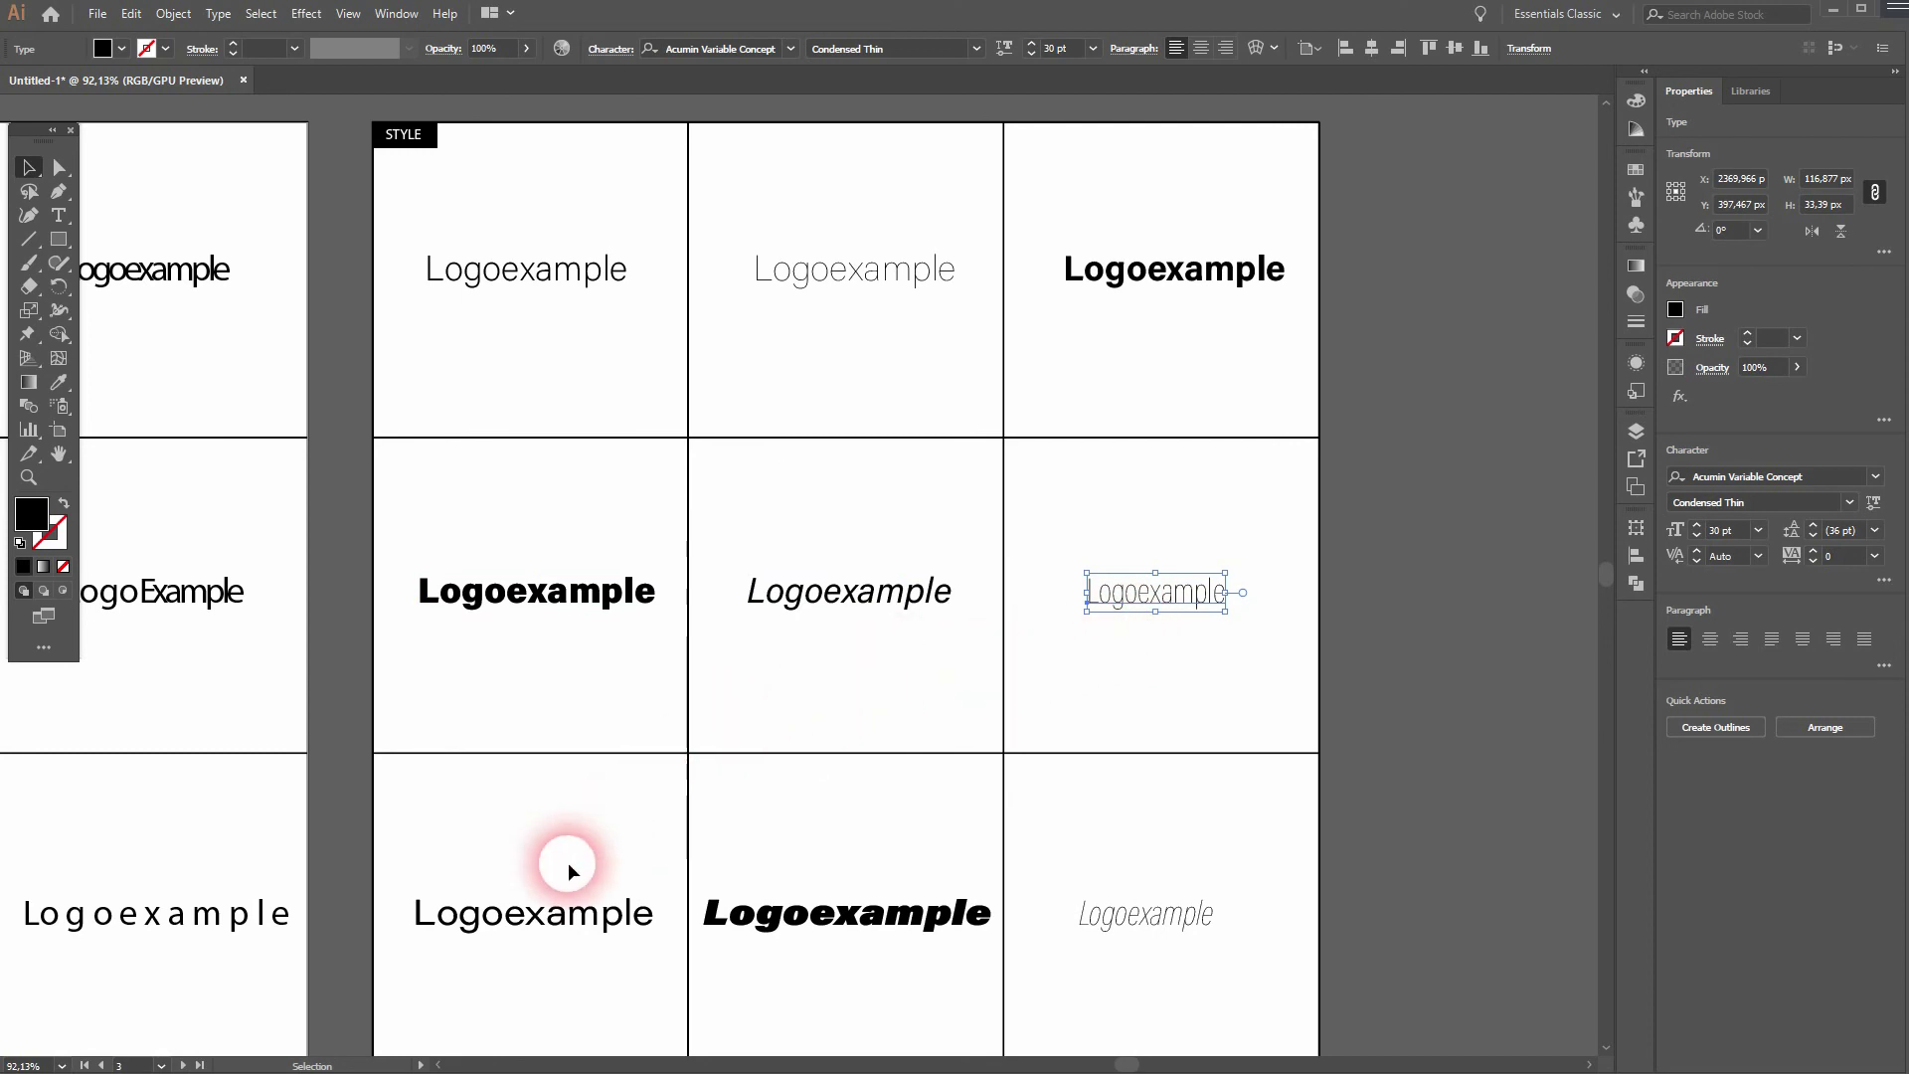
# Step: Compare the font styles of the wide, heavy italic and condensed italic samples in the third row of the STYLE artboard
pyautogui.click(528, 904)
pyautogui.moveTo(958, 826); pyautogui.dragTo(966, 519)
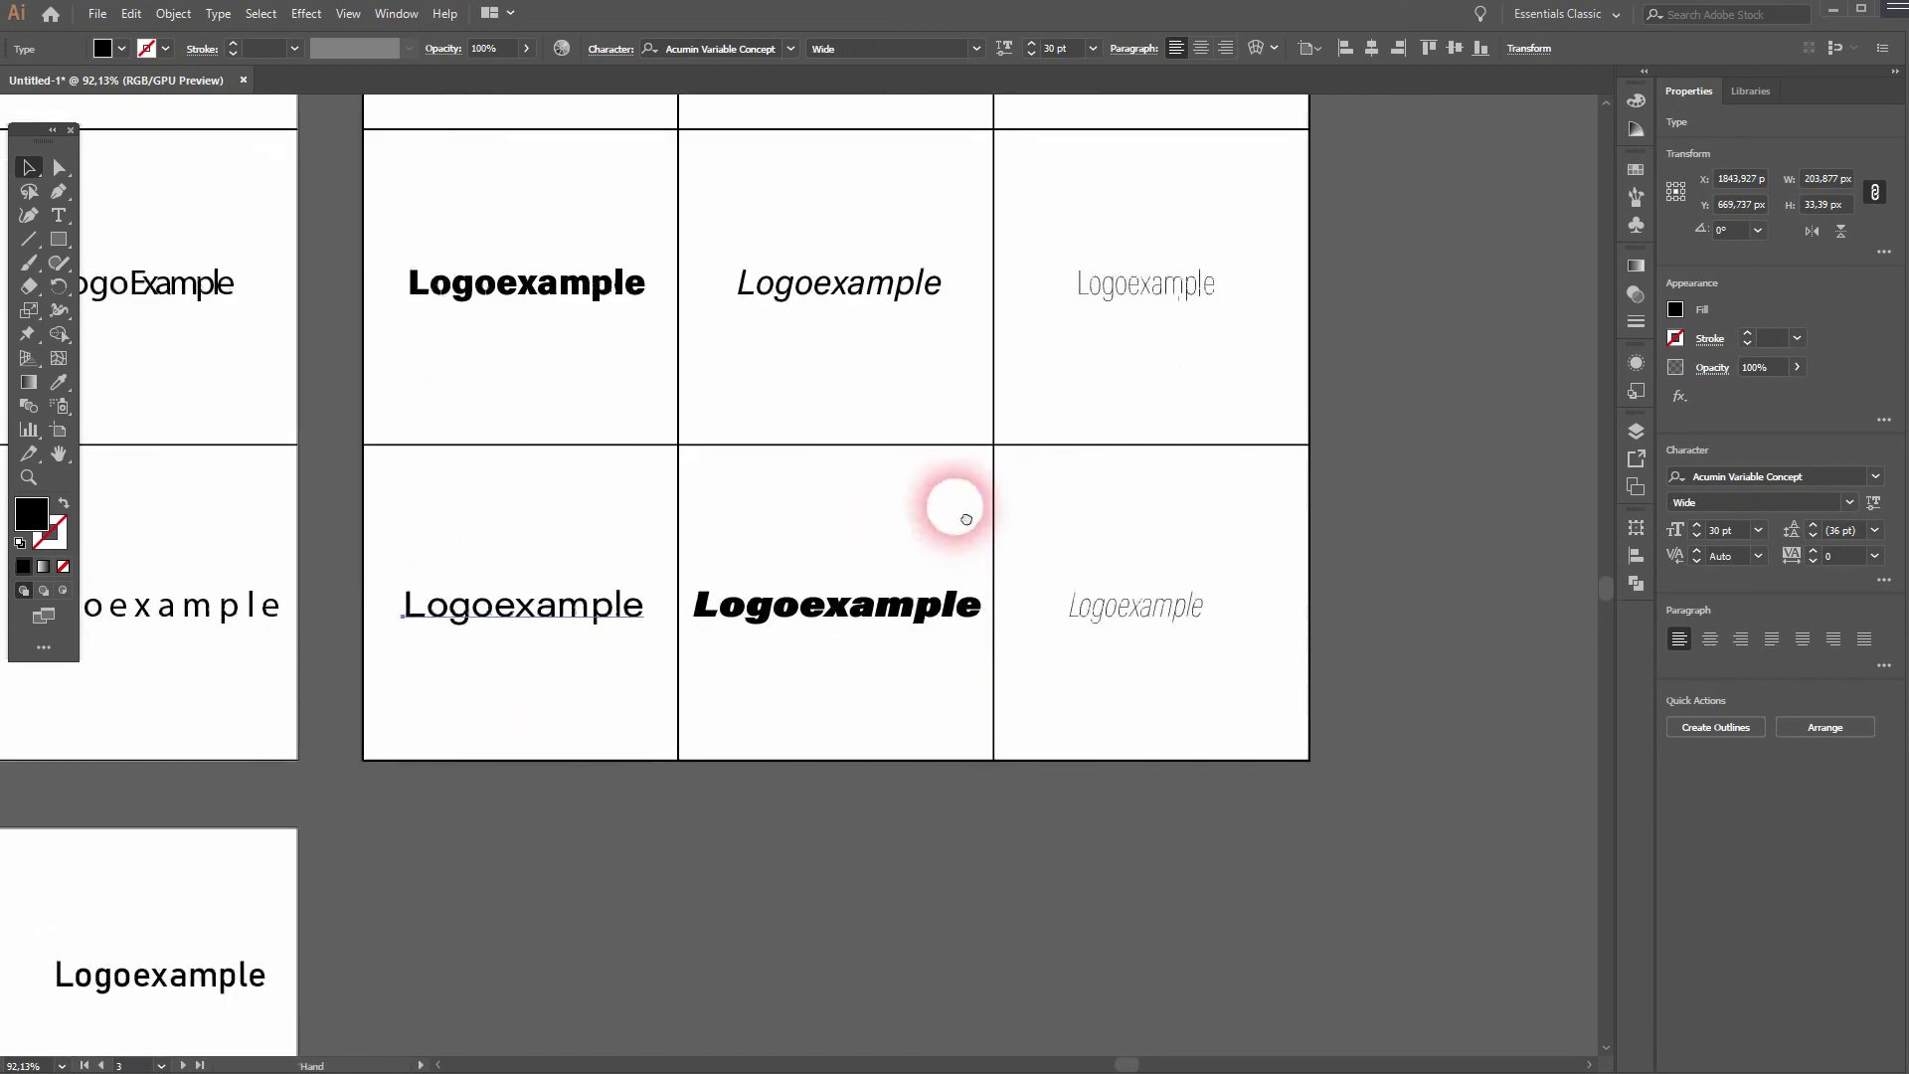
pyautogui.click(920, 616)
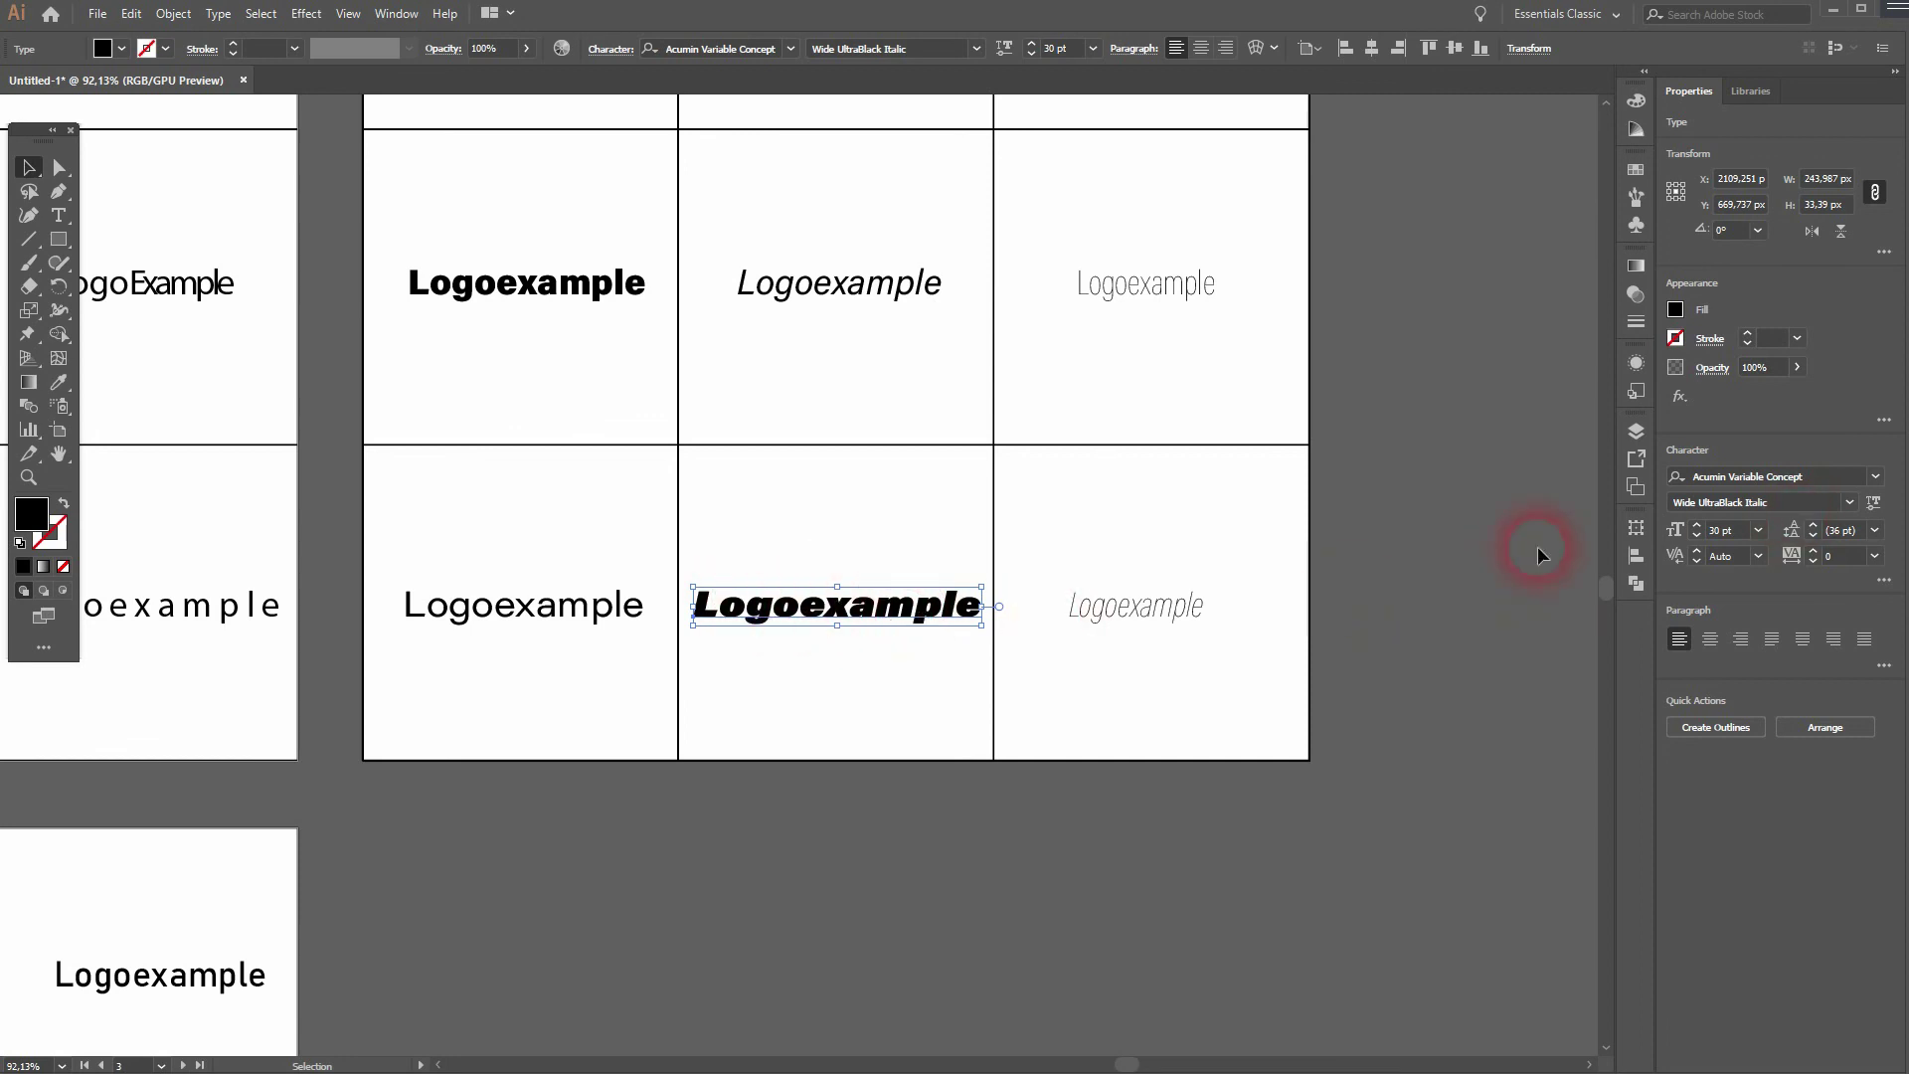
pyautogui.click(1141, 607)
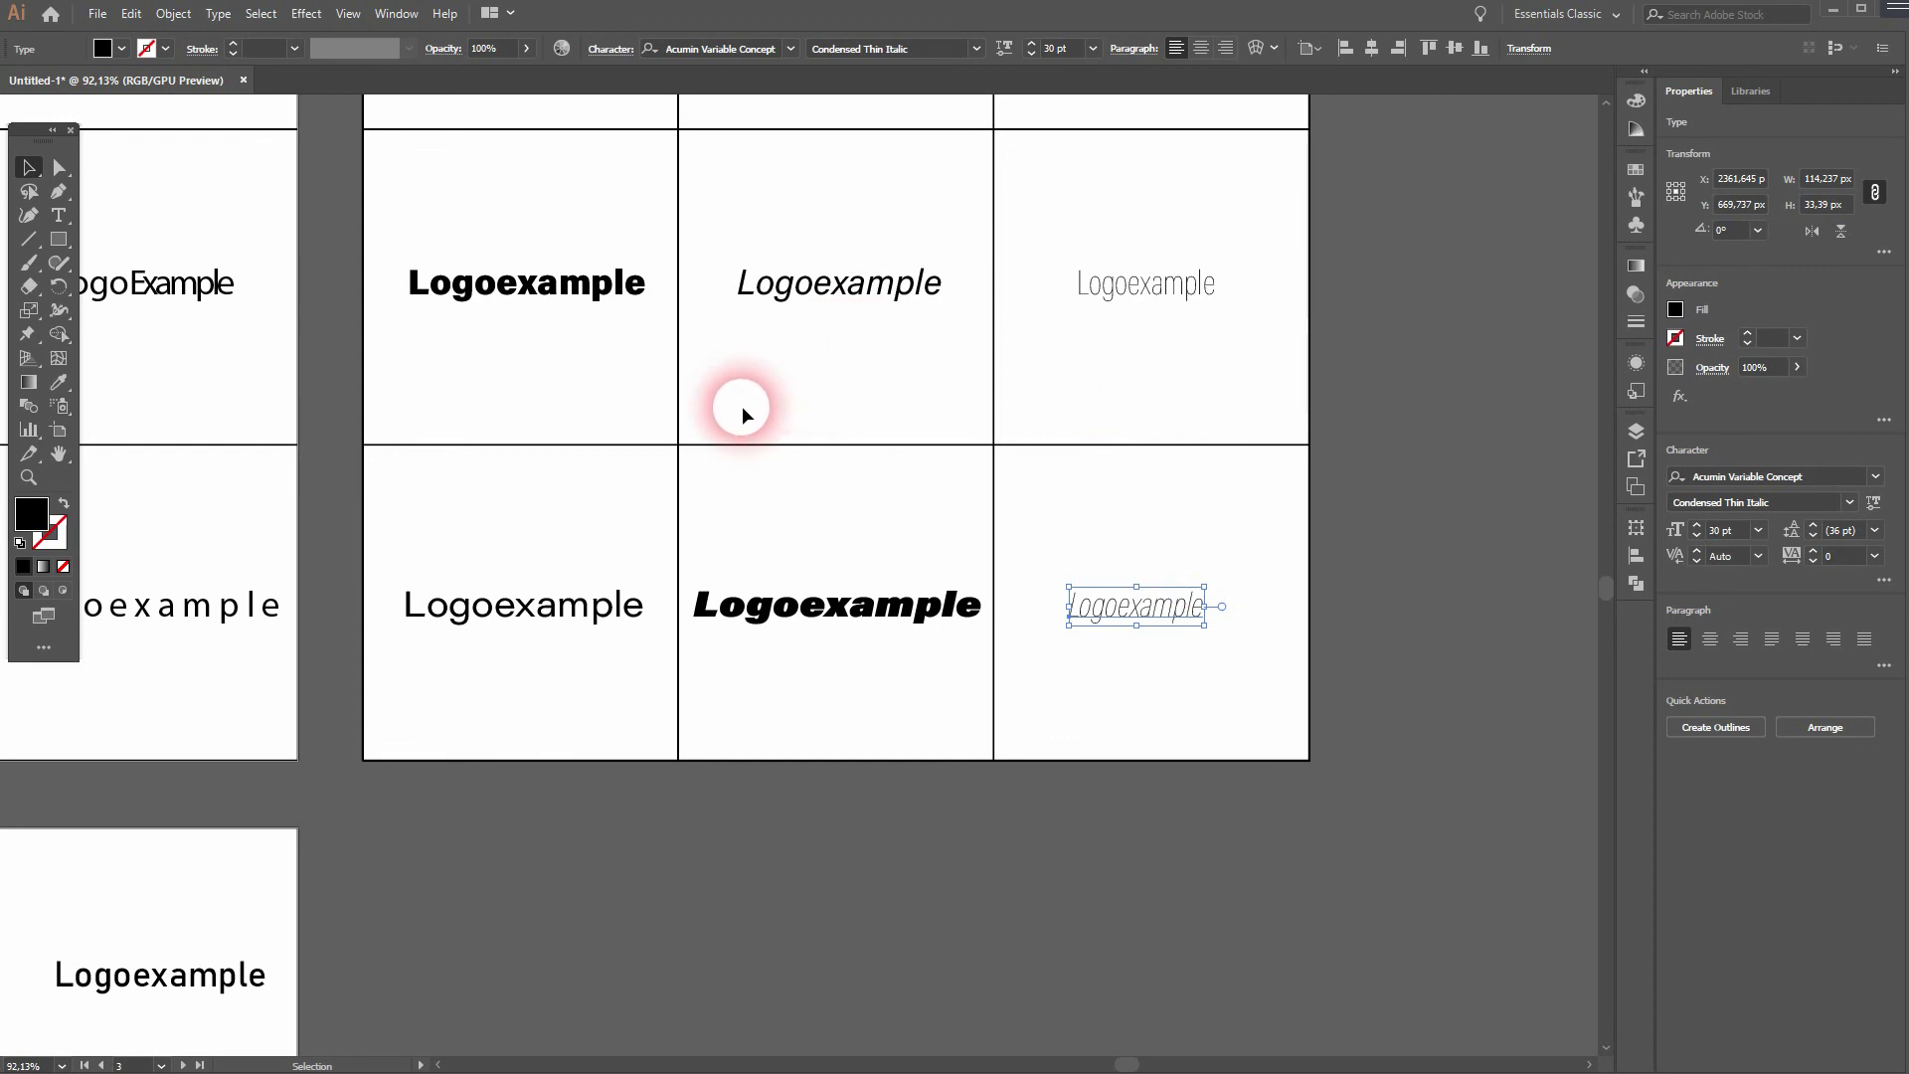
# Step: Review the casing, spacing, style, differentiation and fonts artboards together in one overview
pyautogui.scroll(-2, 733, 408)
pyautogui.hscroll(-3, 717, 426)
pyautogui.moveTo(733, 422); pyautogui.dragTo(995, 392)
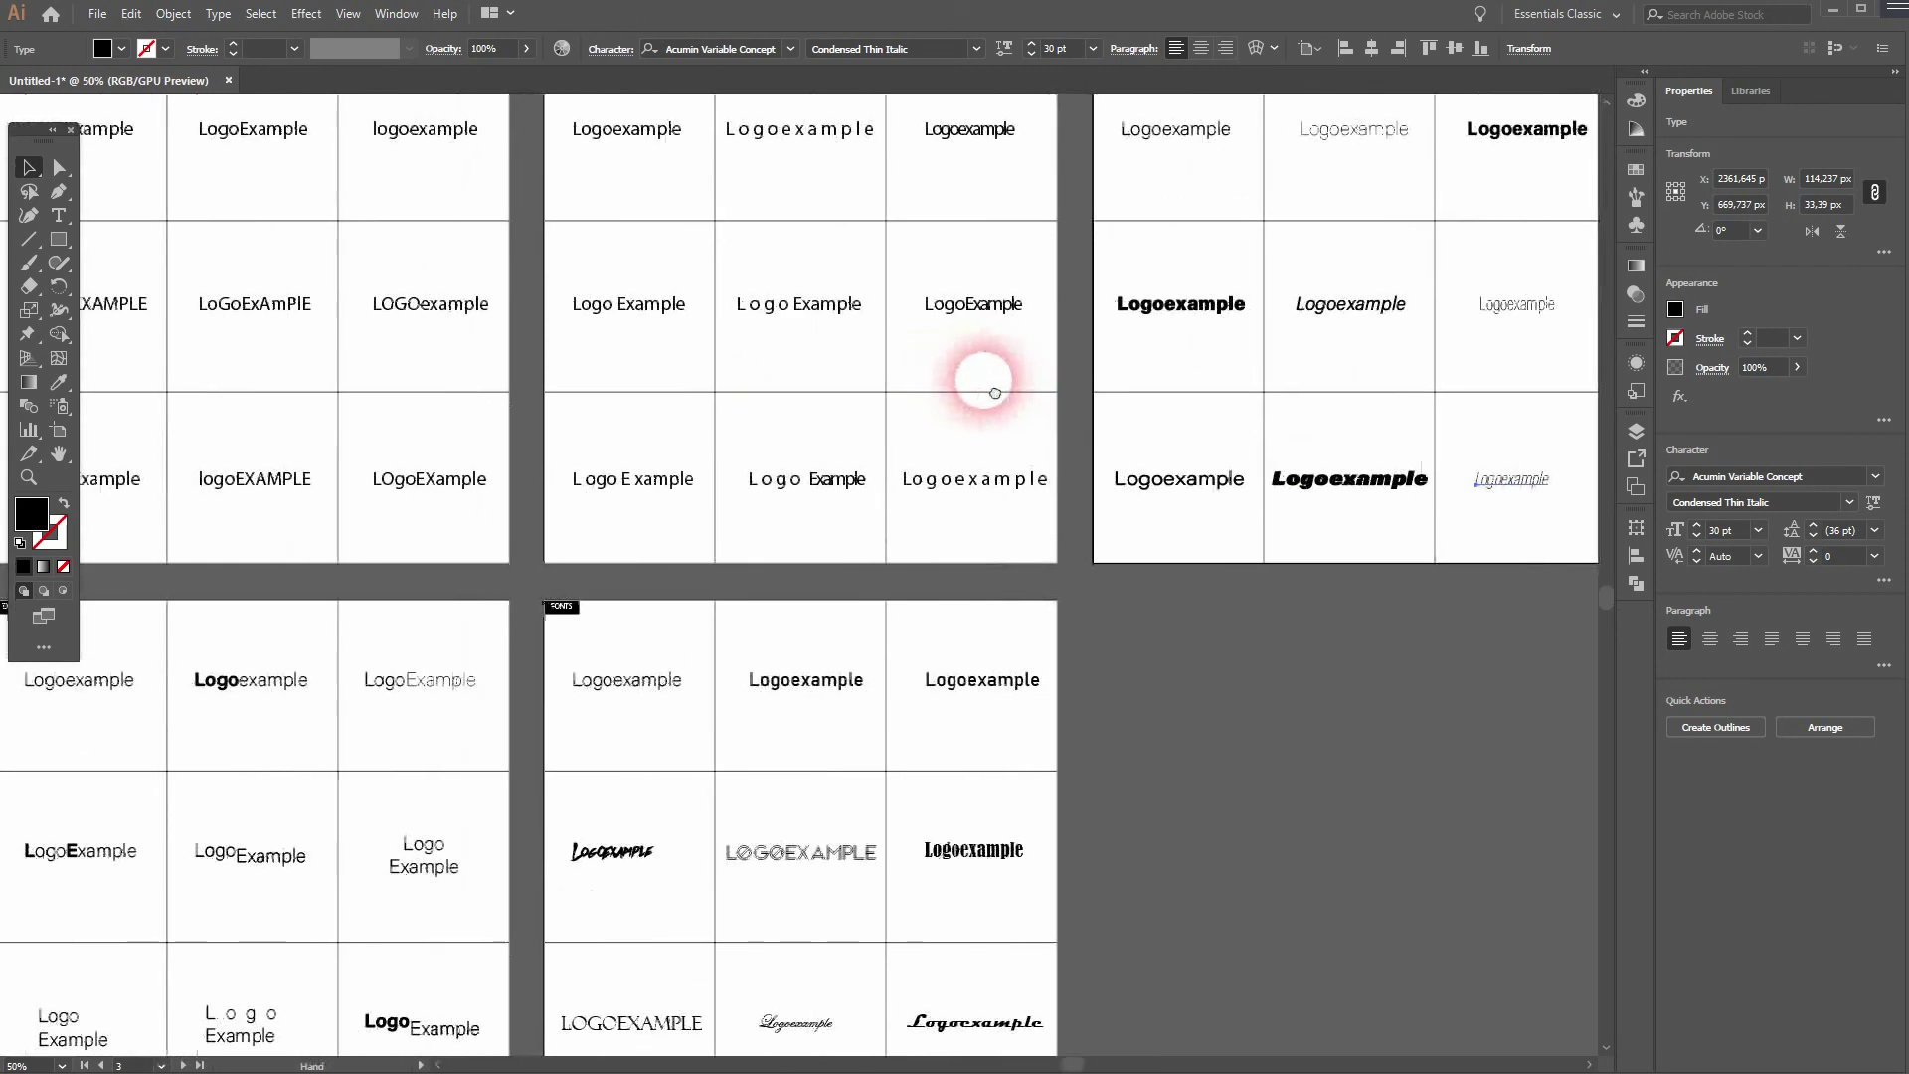
pyautogui.scroll(-1, 968, 390)
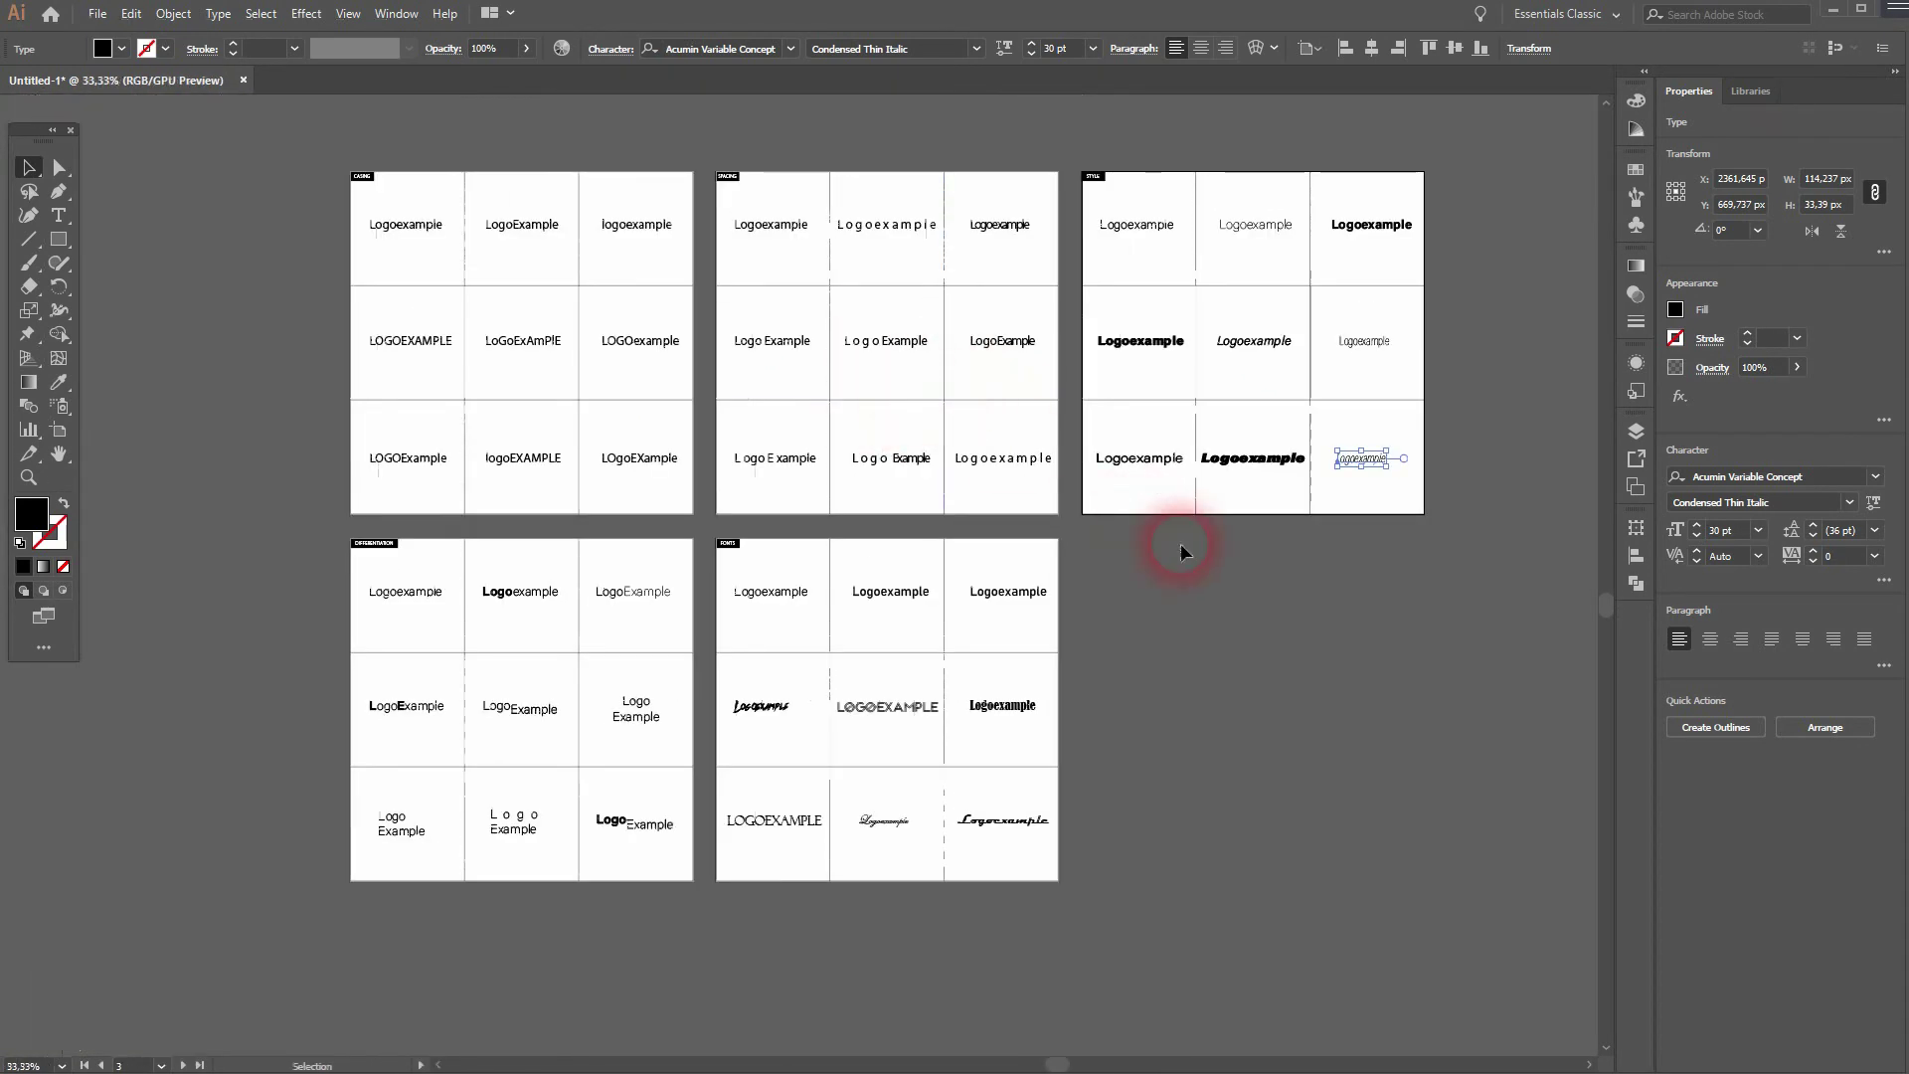